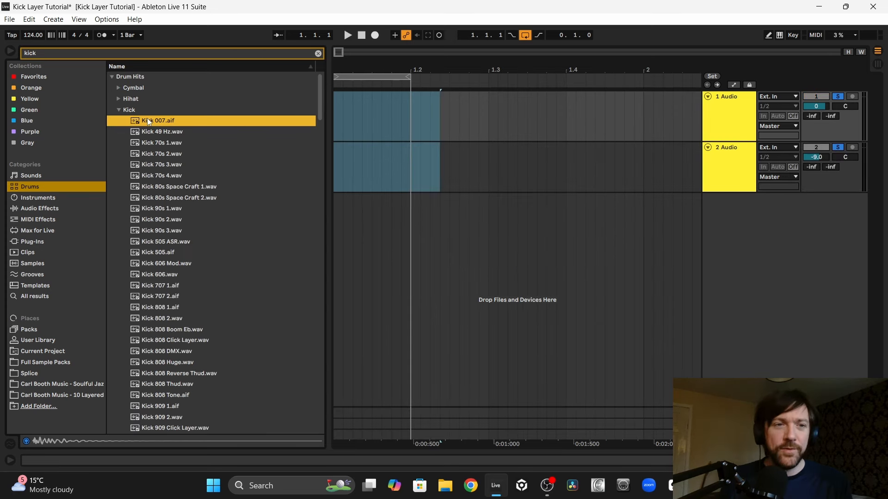
Audition the kick samples from Kick 49 Hz through Kick 90s 3 and place Kick 90s 3.wav on the first audio track at 1.2.2.
key("Down")
key("Down")
key("Down")
key("Down")
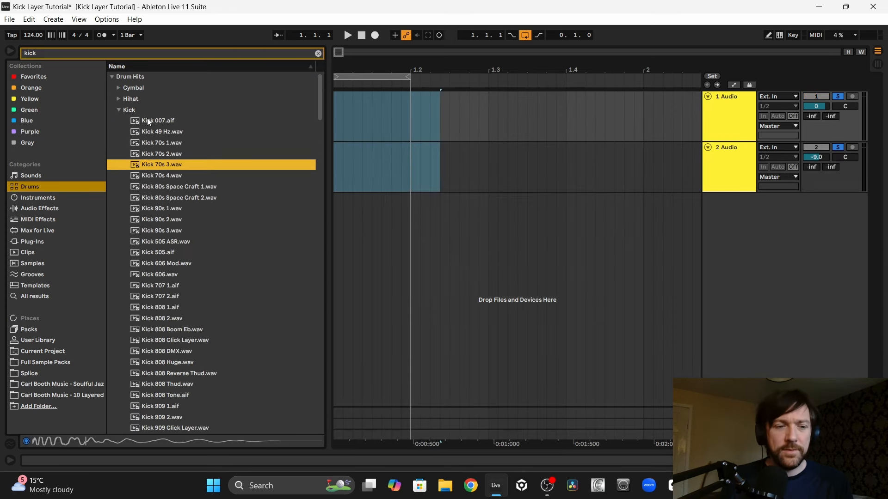
key("Down")
key("Down")
key("Down")
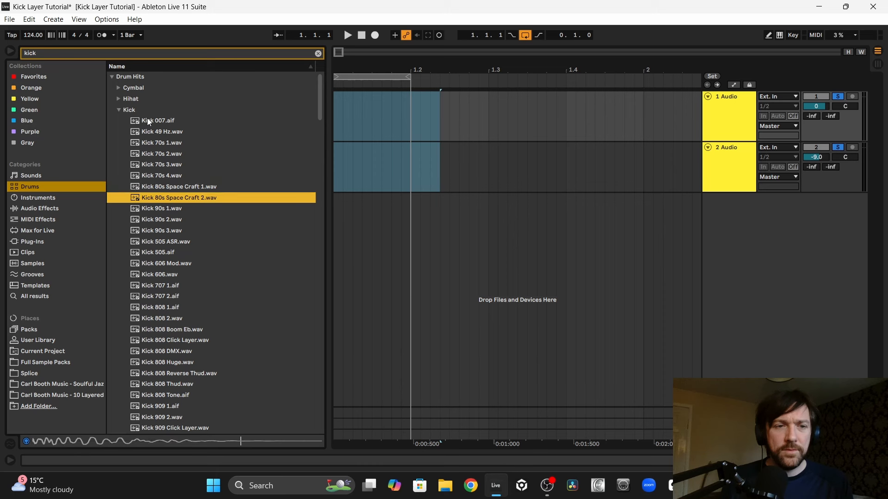
key("Down")
key("Down")
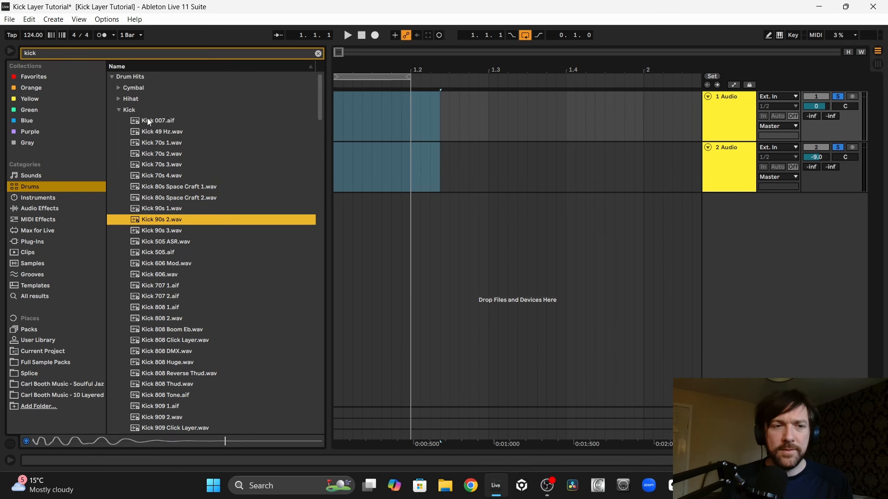
key("Down")
double_click(164, 231)
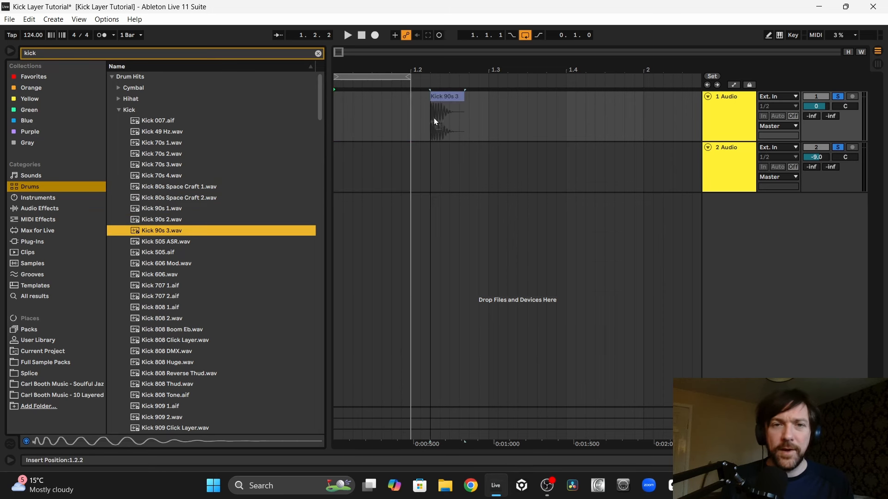
Audition the kick samples from Kick 505 ASR through Kick 808 Boom Eb.
key("Down")
key("Down")
key("Down")
key("Down")
key("Down")
key("Down")
key("Down")
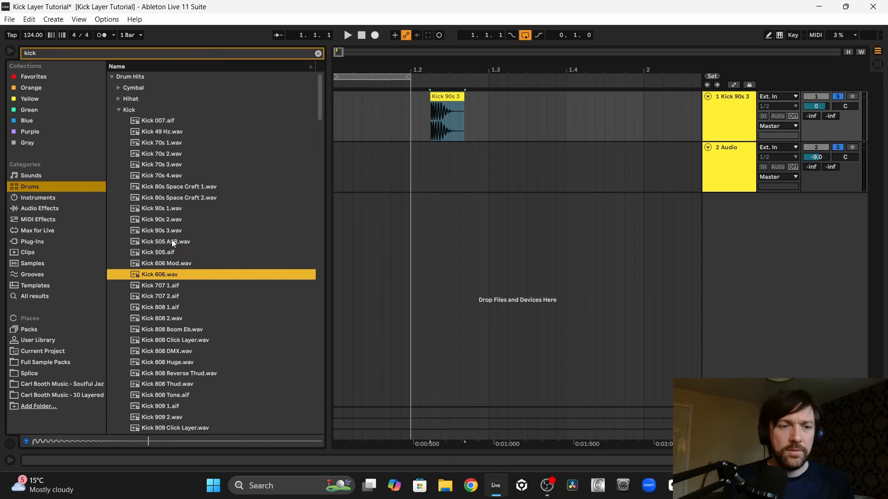
key("Down")
key("Down")
key("Down")
key("Down")
key("Down")
key("Down")
key("Down")
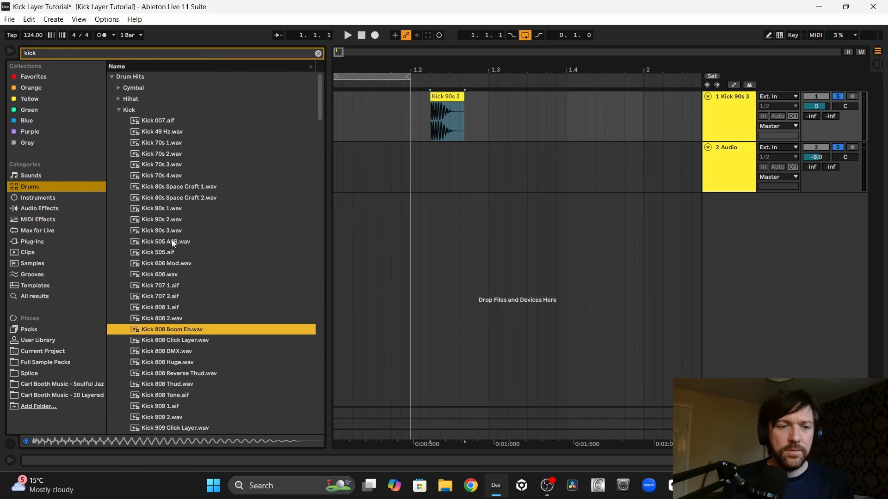
Audition the 909 kick samples and place Kick 909 2.wav on the first audio track at 1.2.2.
scroll(175, 207, "down", 5)
key("Down")
key("Down")
key("Down")
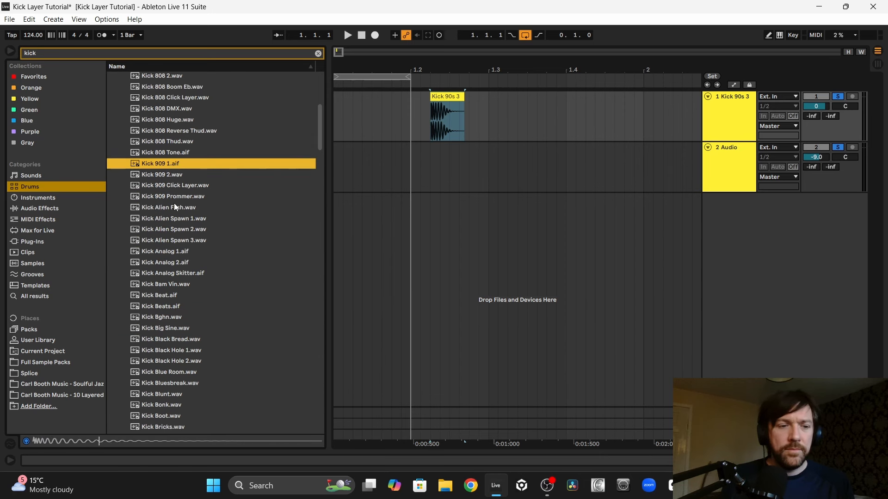
key("Down")
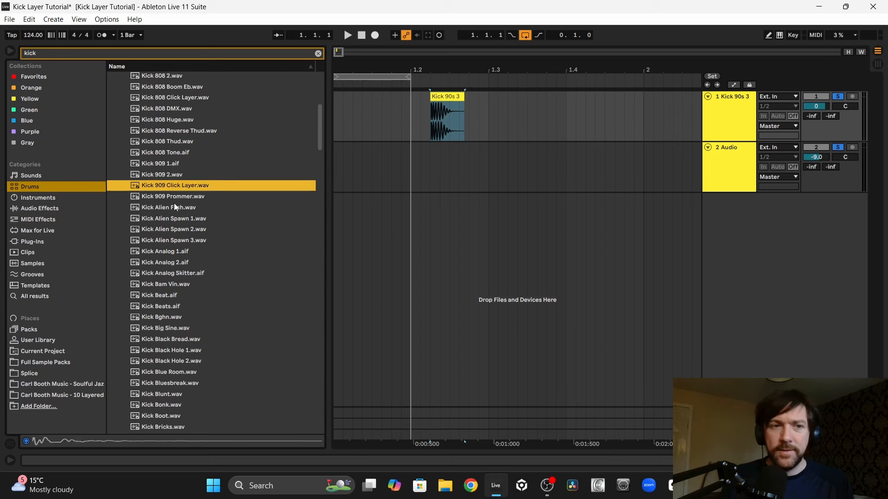
key("Up")
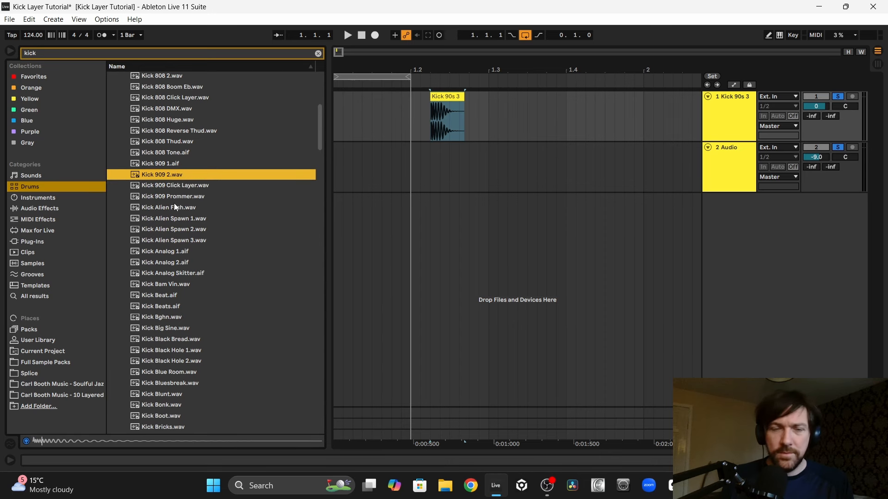
key("Return")
left_click(468, 97)
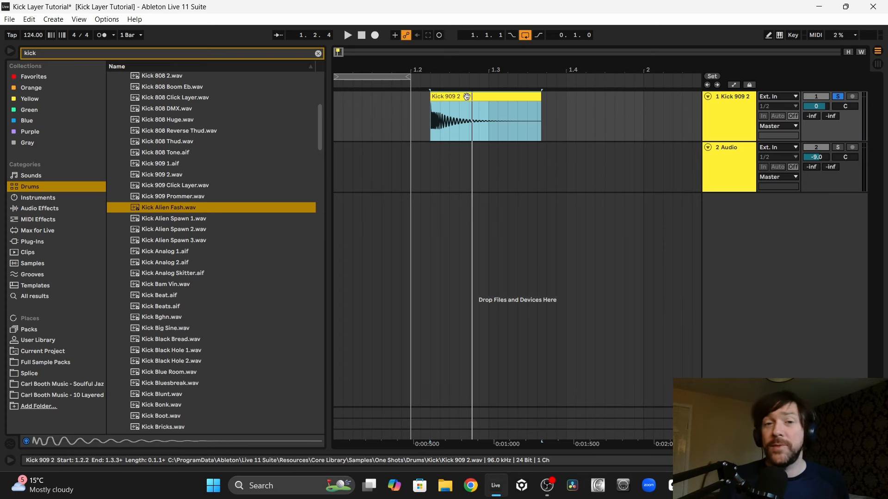
Audition Kick Click Layer Real Drum.wav and place it on the first track after the Kick 909 2 clip, between beats 1.4 and 2.
scroll(232, 128, "down", 10)
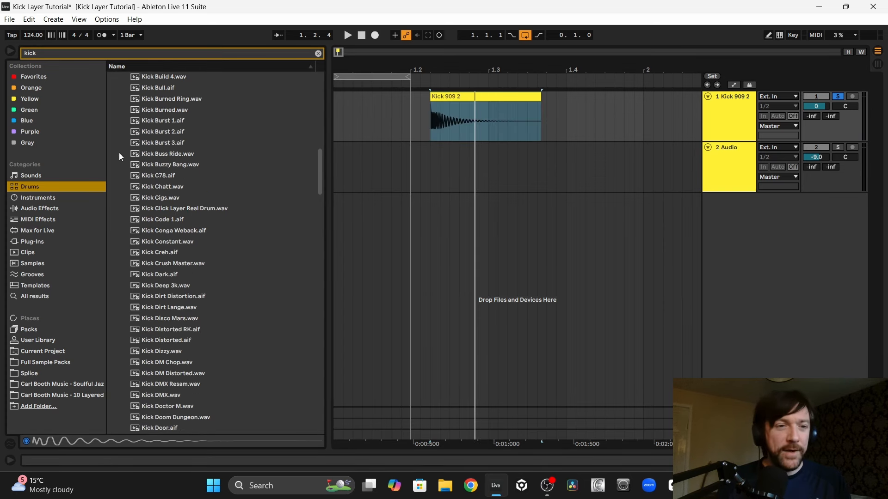
left_click(196, 210)
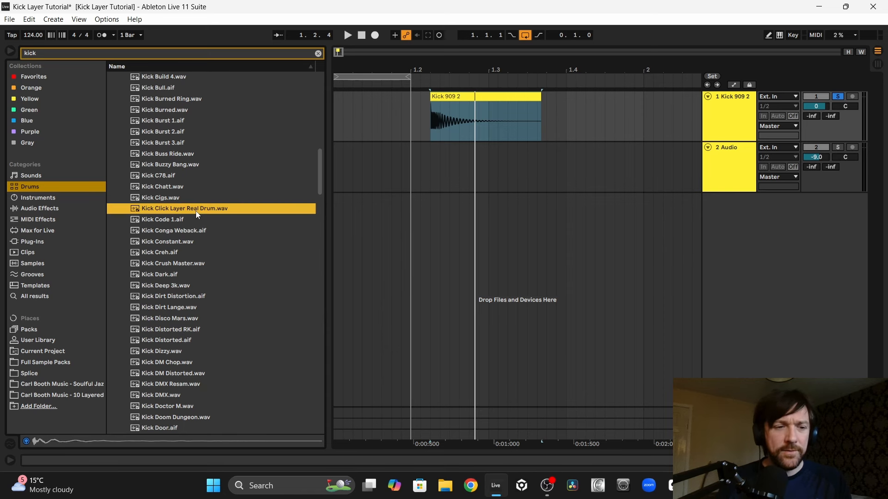
left_click_drag(196, 211, 607, 117)
Audition Kick Drum Case Yakiman.wav and place it on the first track at bar 2.
scroll(179, 264, "down", 5)
left_click(168, 265)
left_click(169, 257)
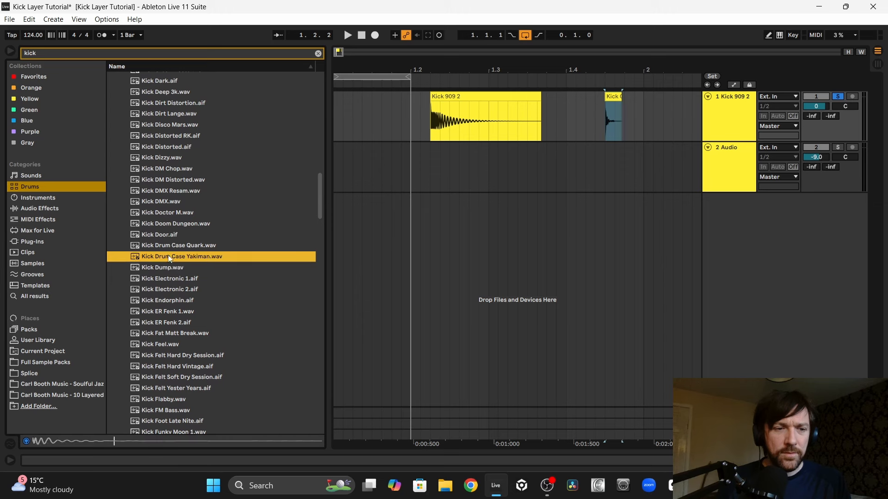
scroll(190, 290, "down", 3)
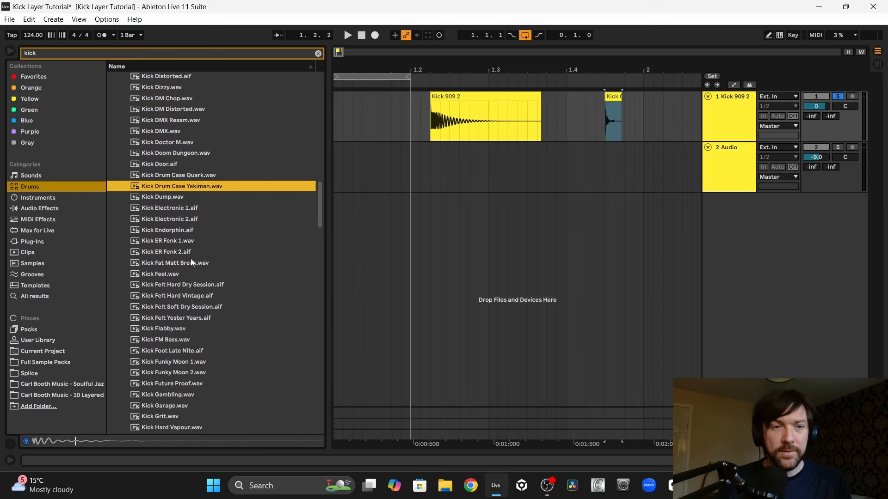
left_click_drag(170, 184, 636, 123)
Audition further kick samples between Kick Drum Case Yakiman and Kick Future Proof, comparing the two Funky Moon kicks.
scroll(166, 181, "down", 1)
left_click(167, 179)
key("Down")
key("Down")
key("Down")
key("Down")
key("Down")
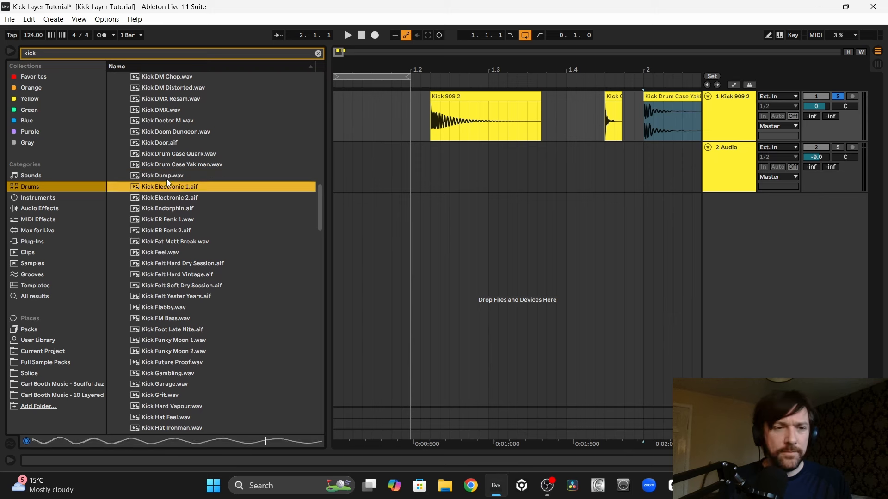
left_click(146, 212)
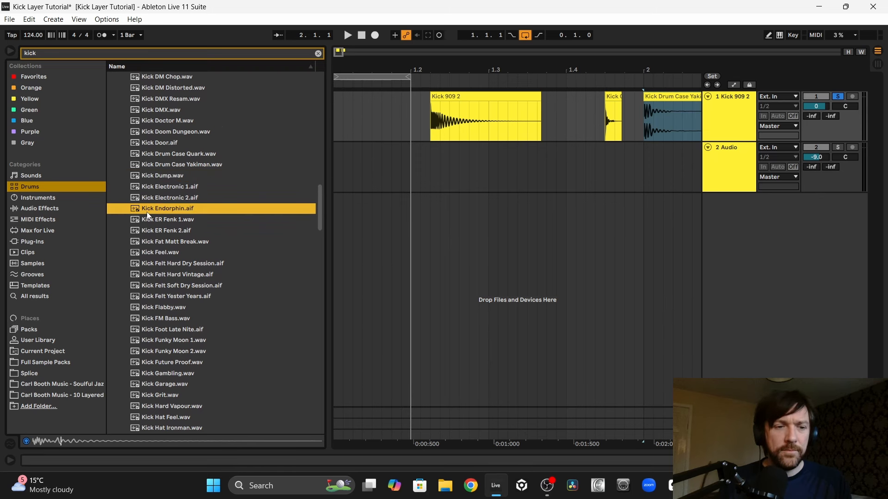
scroll(155, 194, "down", 7)
left_click(164, 182)
key("Down")
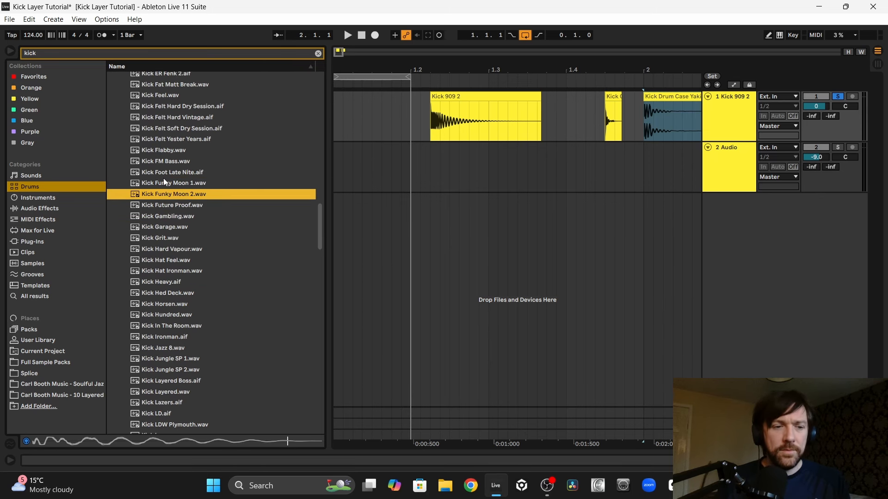
key("Down")
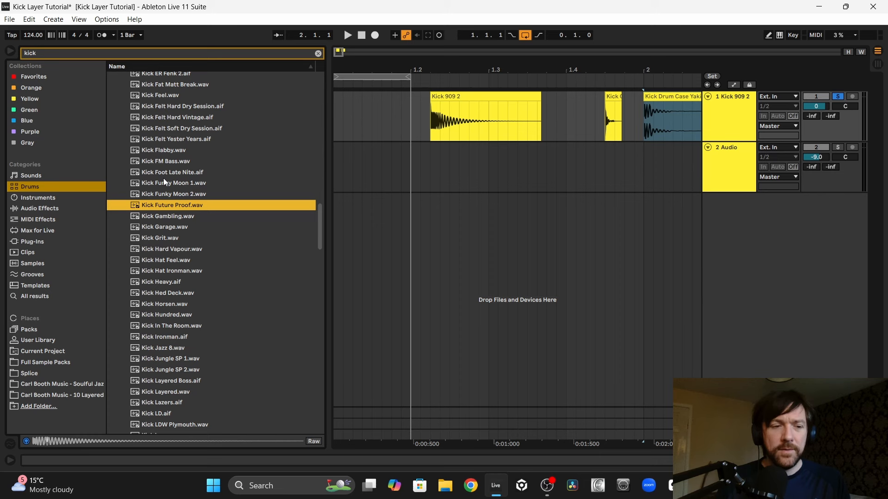
key("Up")
key("Up")
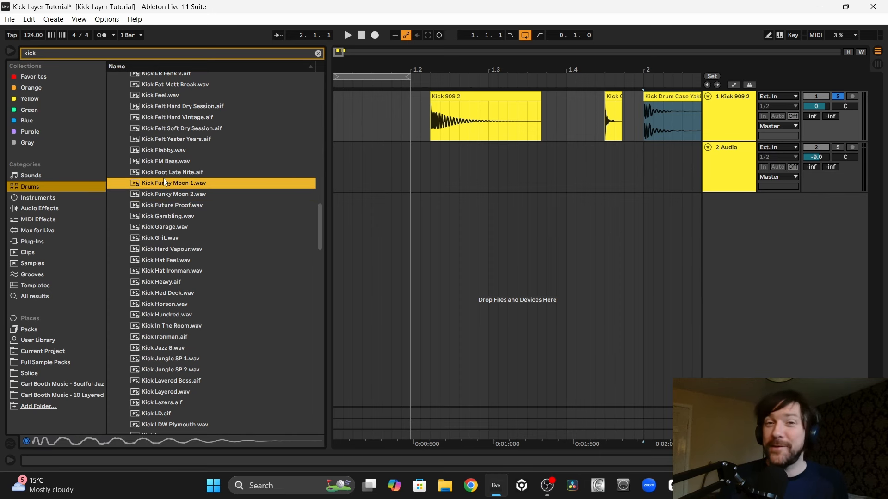
Audition Kick Grit.wav and place it on the second audio track at 2.1.2.
scroll(157, 208, "down", 1)
left_click(151, 218)
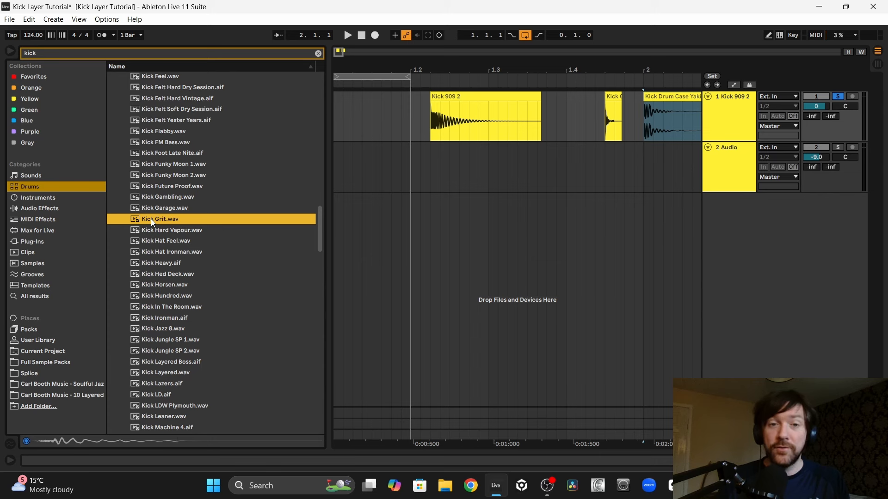
left_click_drag(151, 219, 668, 151)
Audition the kicks from Kick Hard Vapour through Kick Ironman and place Kick Ironman.aif on the second track at beat 1.4.
left_click(171, 228)
key("Down")
key("Down")
key("Up")
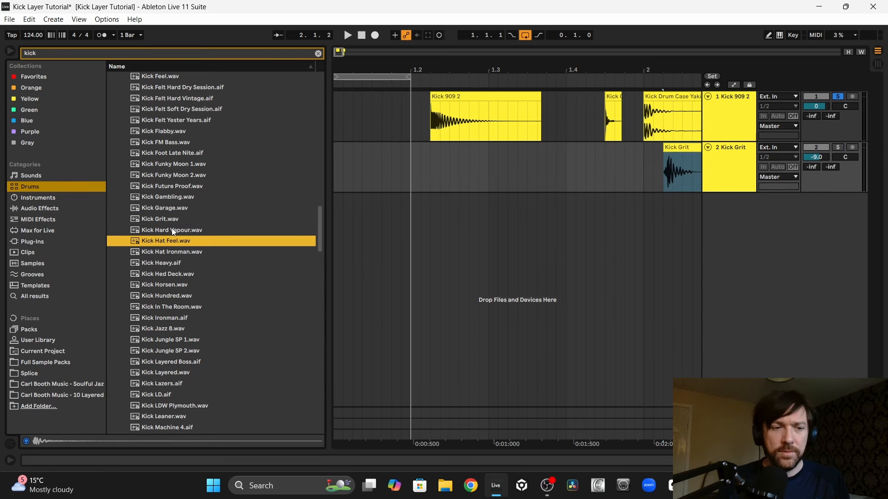
scroll(173, 232, "down", 1)
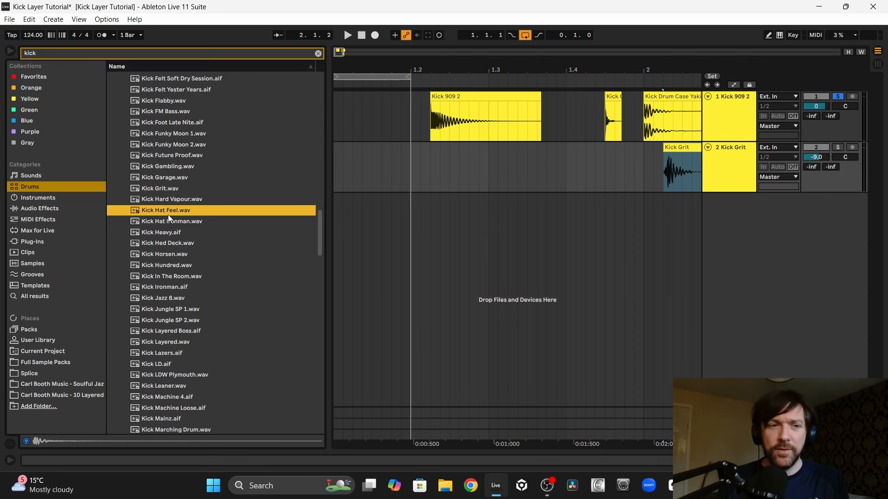
key("Down")
key("Down")
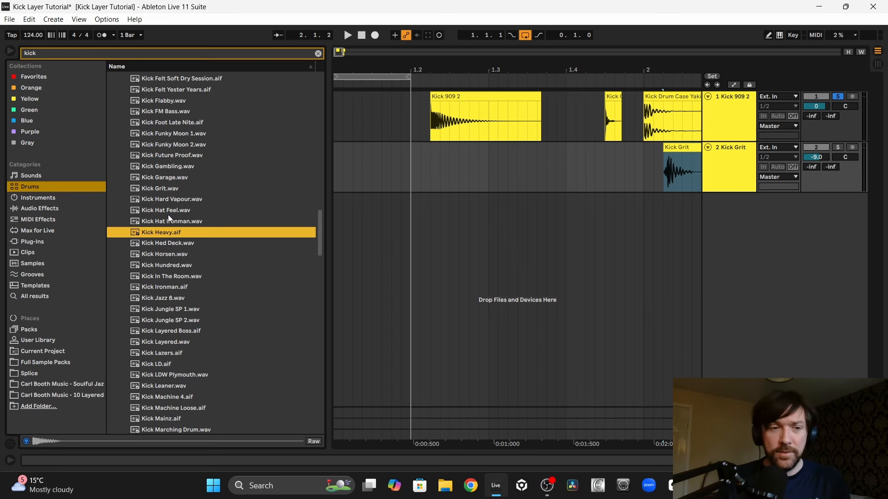
key("Down")
key("Down")
key("Down")
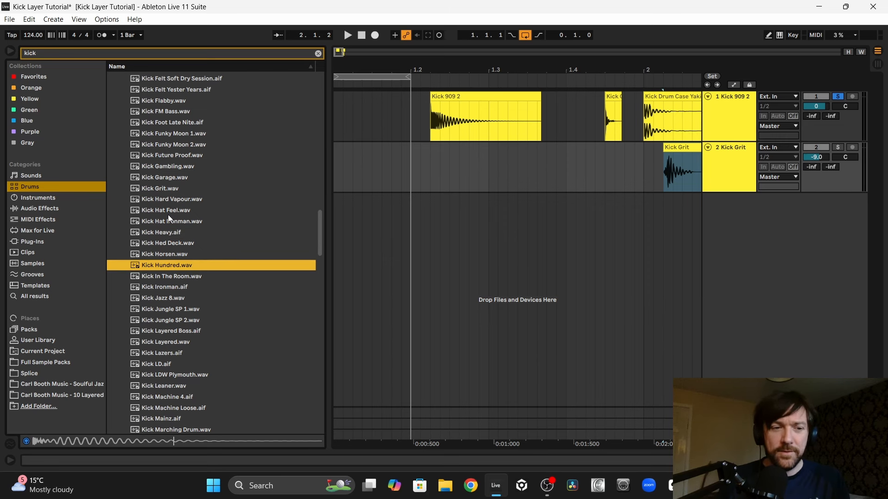
key("Down")
key("Down")
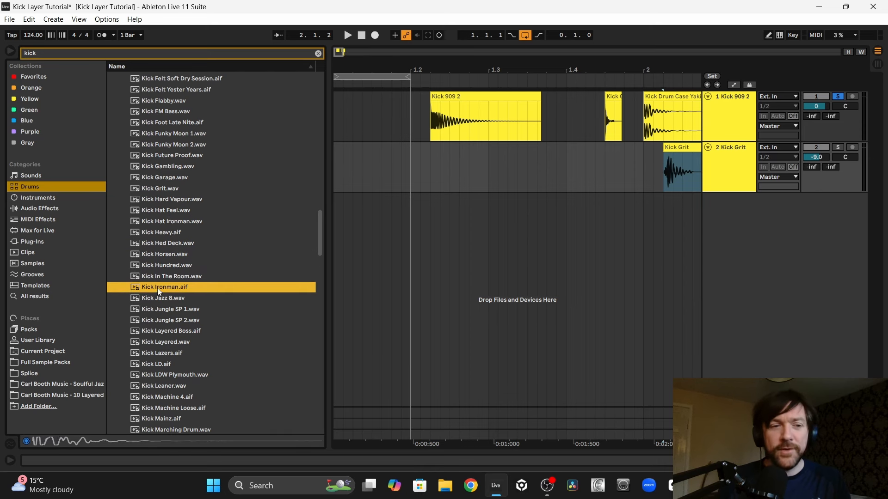
left_click_drag(156, 290, 565, 176)
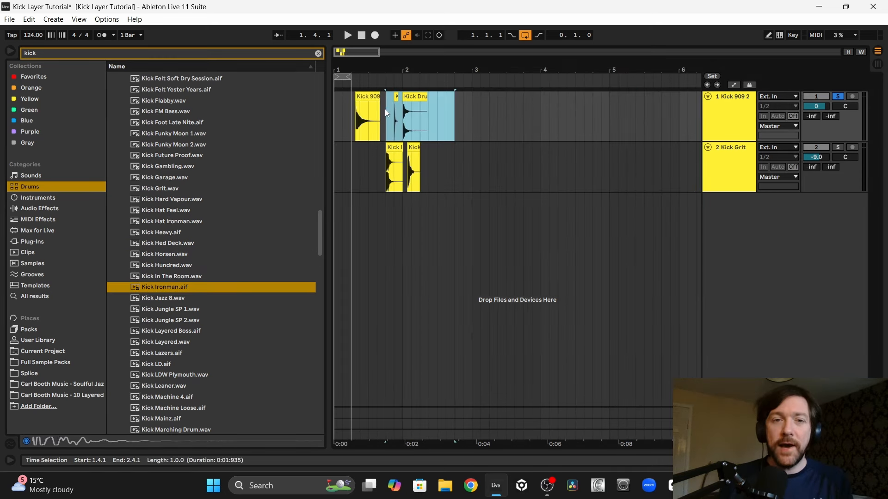
Play the looped Kick 909 2 clip on the first track from 1.1.1, and stop playback.
left_click_drag(432, 113, 456, 163)
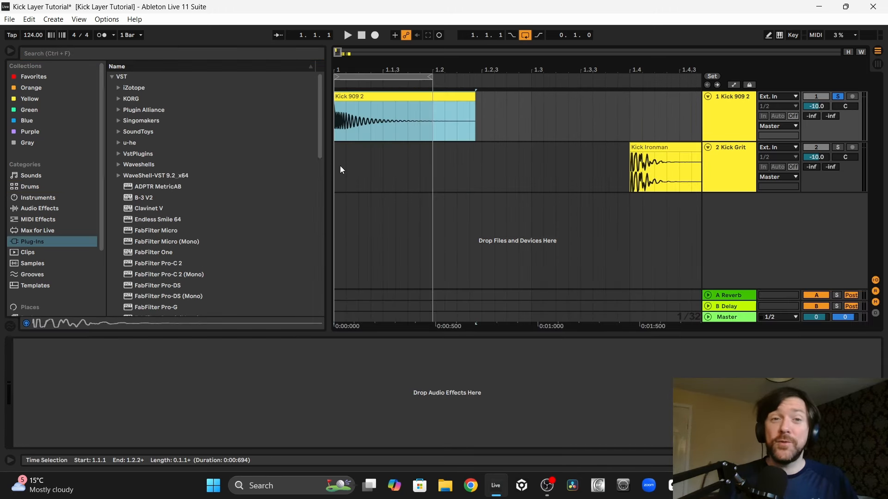
key("space")
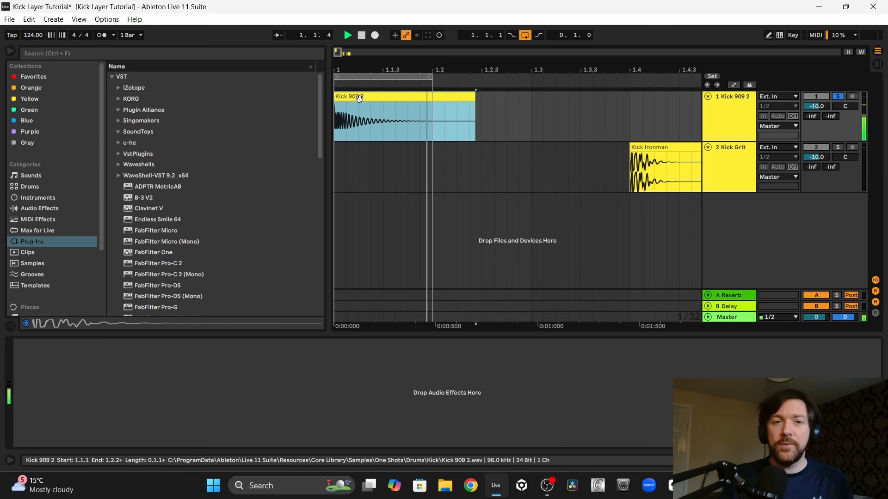
key("space")
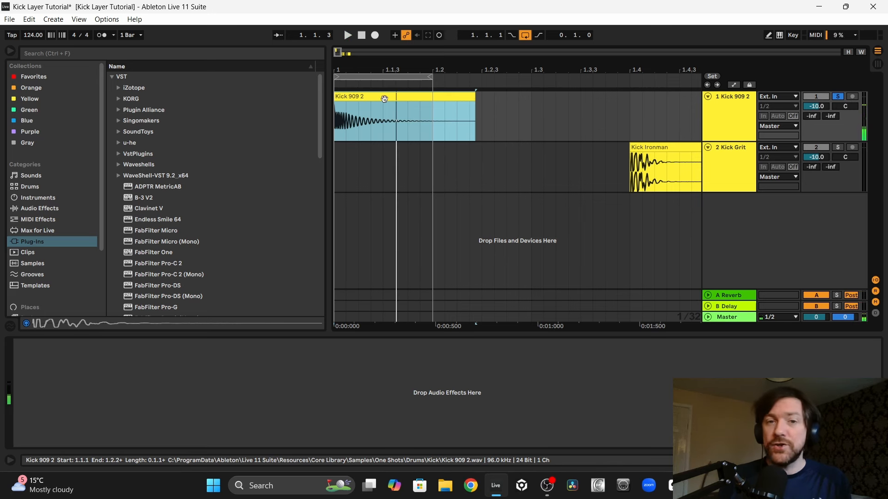
Shorten the Kick 909 2 clip to about 0.30 seconds and set its gain to -3.41 dB.
left_click_drag(474, 97, 386, 107)
left_click_drag(350, 62, 351, 97)
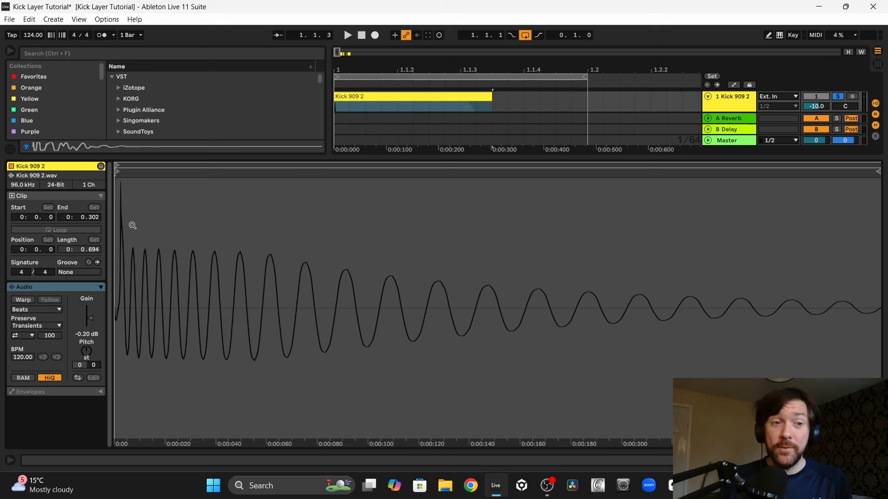
left_click_drag(90, 324, 90, 329)
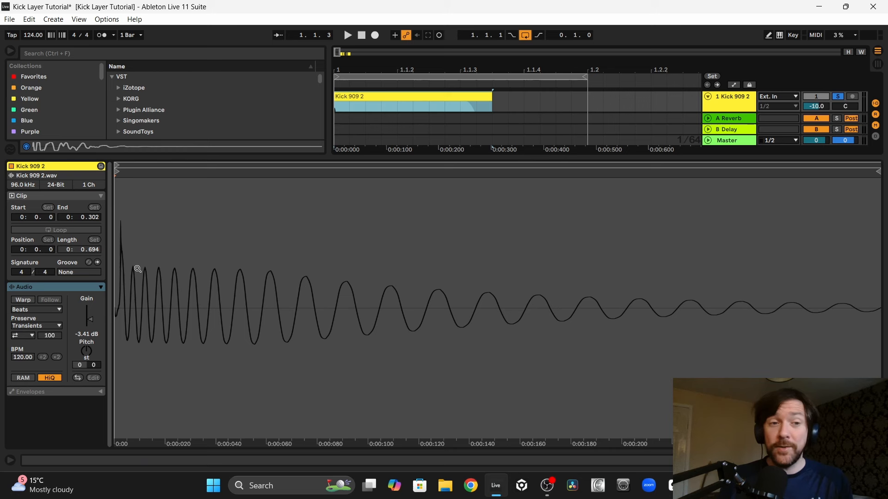
Transpose the Kick 909 2 clip to -1 semitone while it plays in the loop, trying -2 semitones for comparison.
key("space")
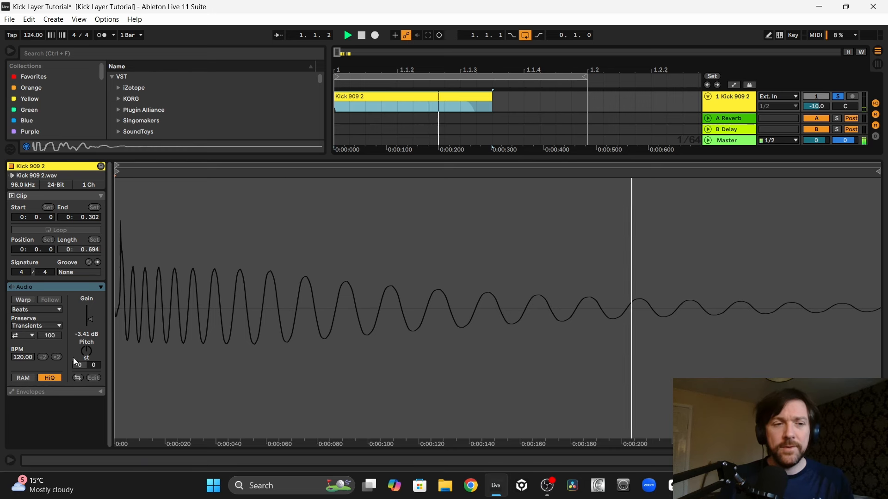
left_click(86, 353)
key("Down")
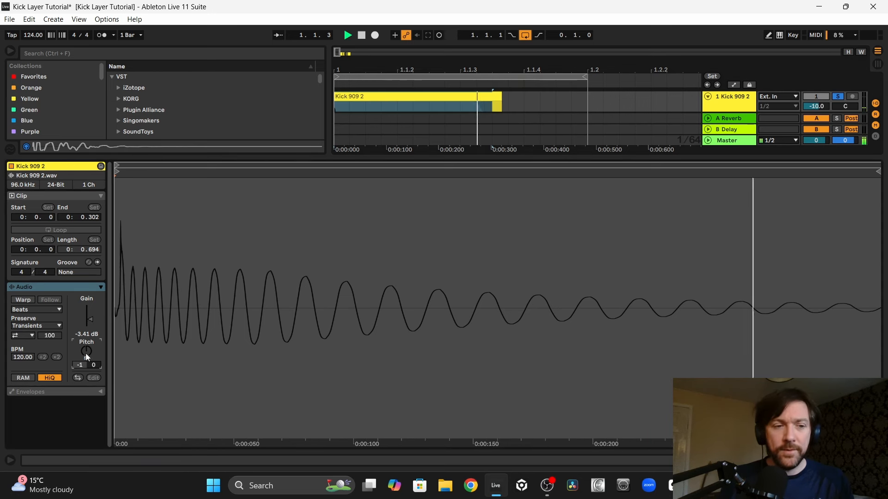
key("Down")
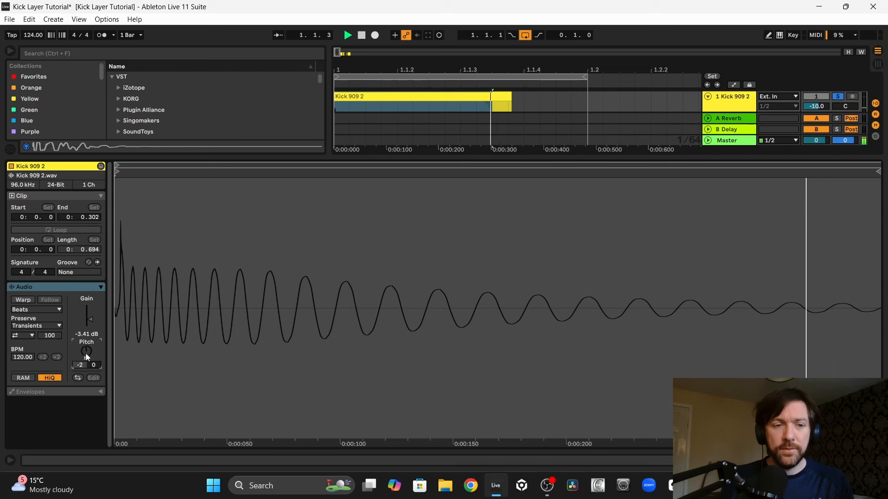
key("Up")
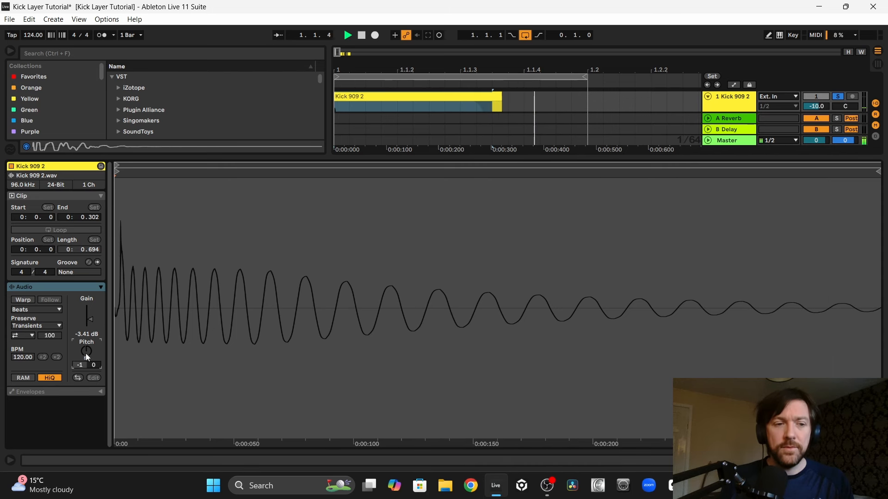
Compare the Kick 909 2 clip's pitch at +2 and 0 semitones in the loop, and return it to -1 semitone.
key("Up")
key("Up")
key("Up")
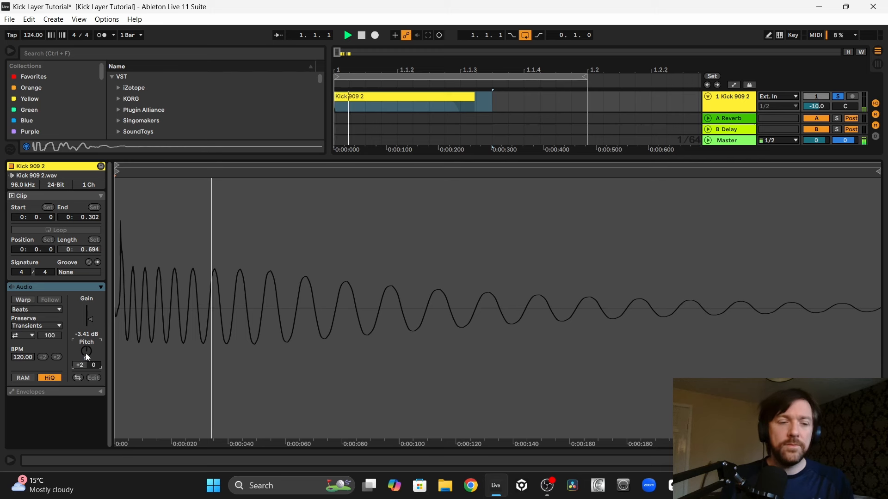
key("Down")
key("Down")
key("space")
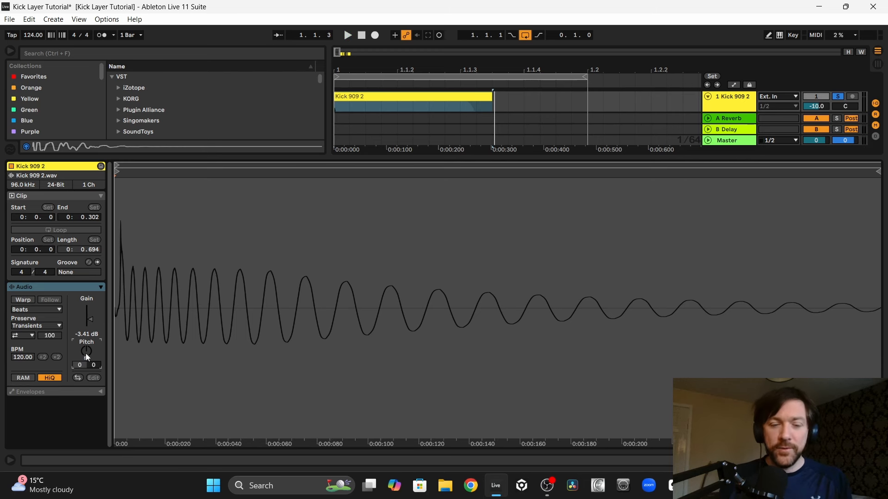
key("Down")
key("space")
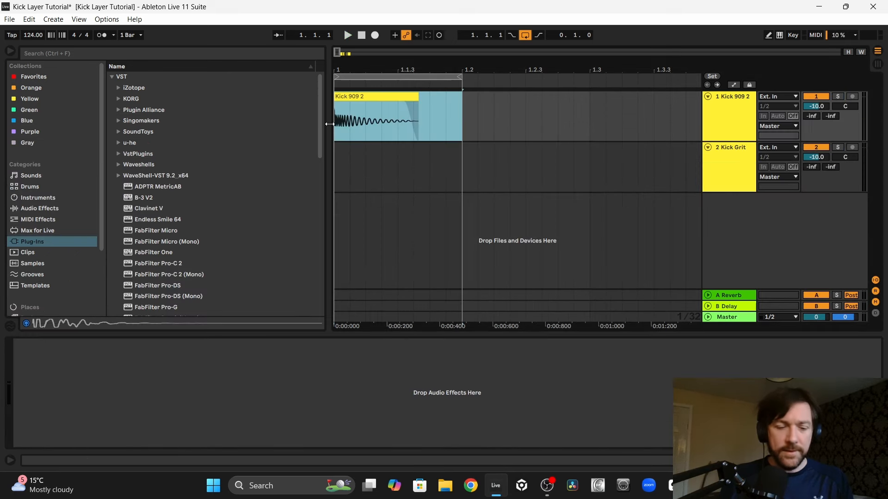
Consolidate the Kick 909 2 clip across the one-beat loop and add an EQ Eight to the first track.
key("ctrl+j")
left_click(38, 209)
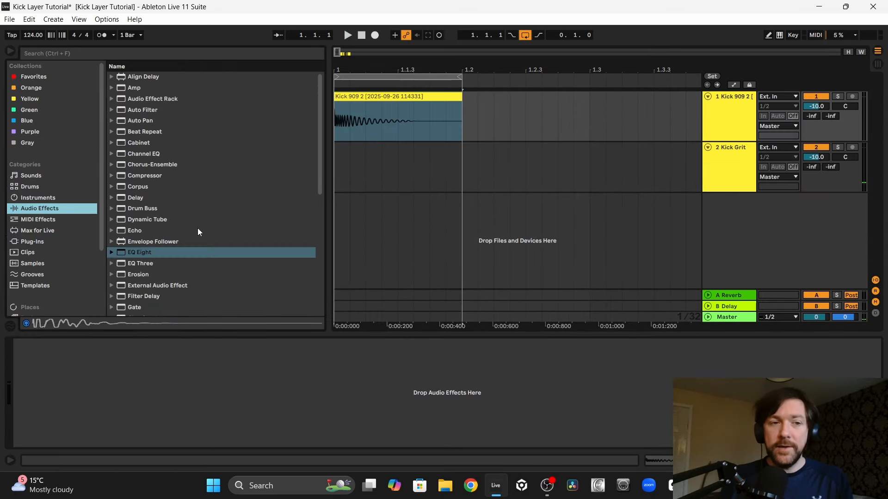
left_click_drag(140, 258, 377, 122)
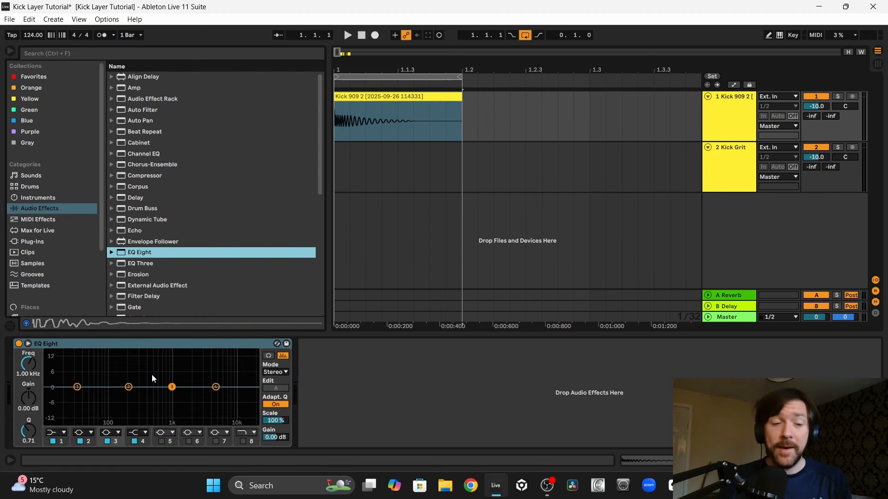
Enable the high-cut filter on band 8 of the first track's EQ Eight and lower its cutoff frequency while the loop plays.
key("space")
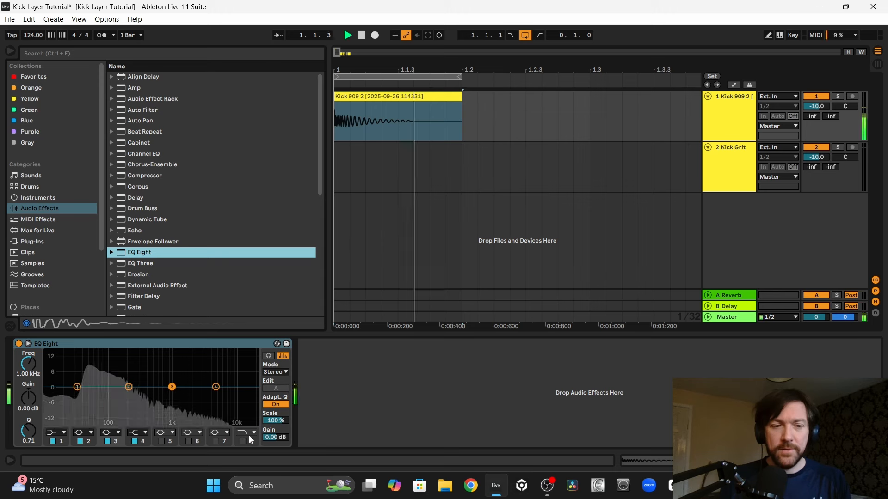
left_click(243, 442)
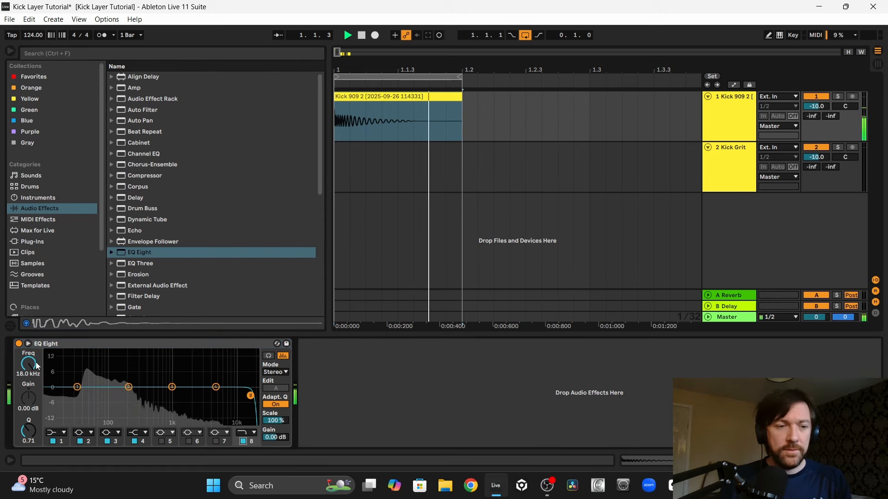
left_click_drag(204, 396, 178, 395)
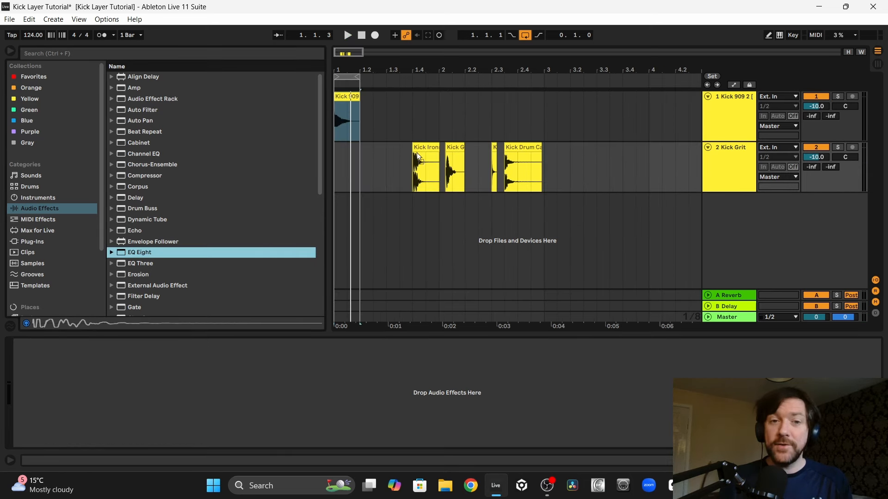
Add an EQ Eight to the second track with a band 1 low cut at 864 Hz and band 4 boosted 4.09 dB at 4.17 kHz.
left_click_drag(417, 152, 418, 153)
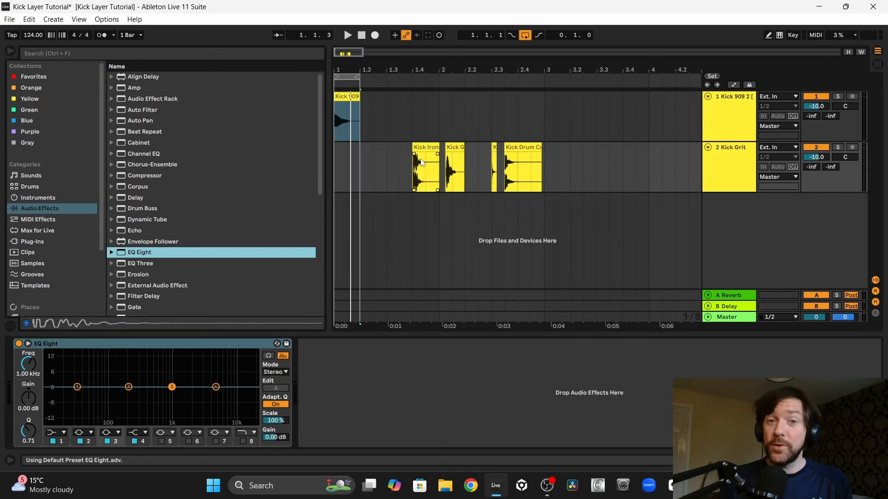
left_click(57, 433)
left_click(52, 364)
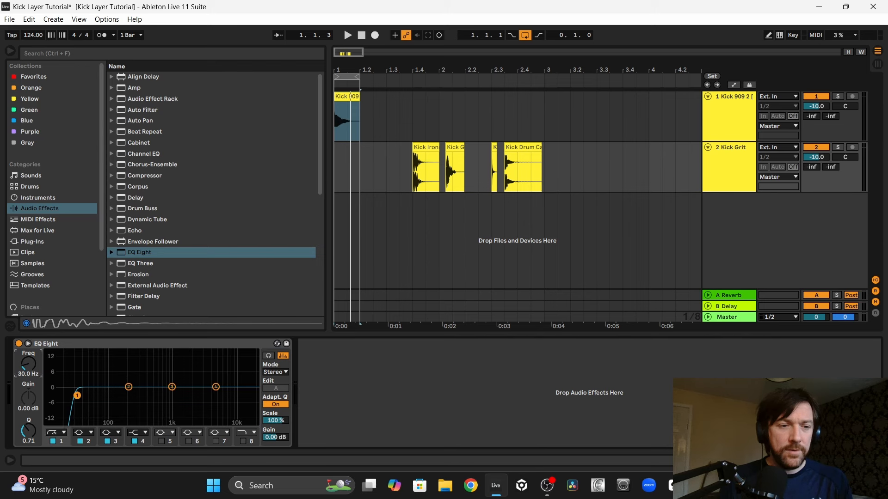
mouse_move(29, 364)
left_mouse_down()
mouse_move(28, 338)
mouse_move(28, 351)
left_mouse_up()
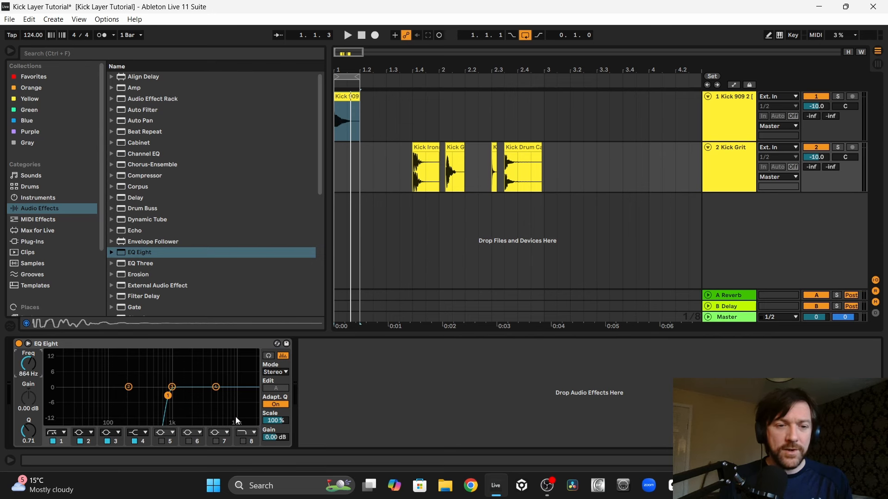
left_click_drag(219, 389, 213, 381)
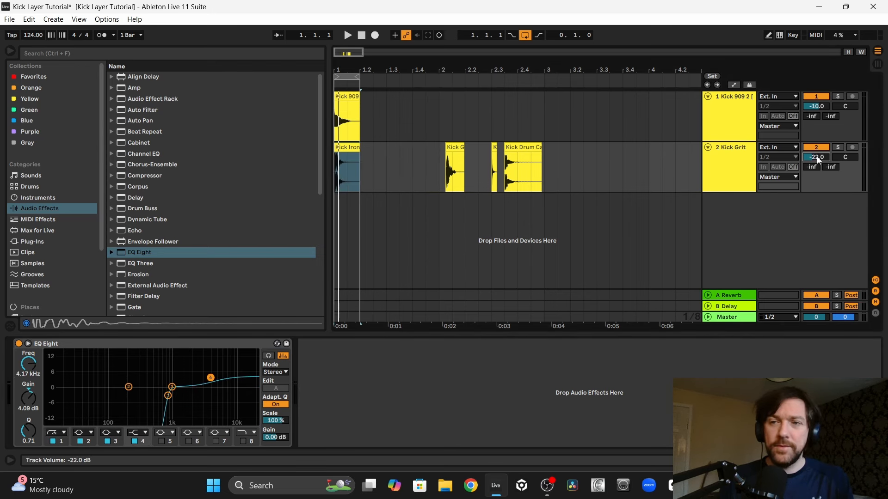
Layer Kick Ironman at 1.1.1 and set the second track's volume to -27 dB, muting that track briefly to compare in the loop.
left_click_drag(817, 158, 818, 160)
key("space")
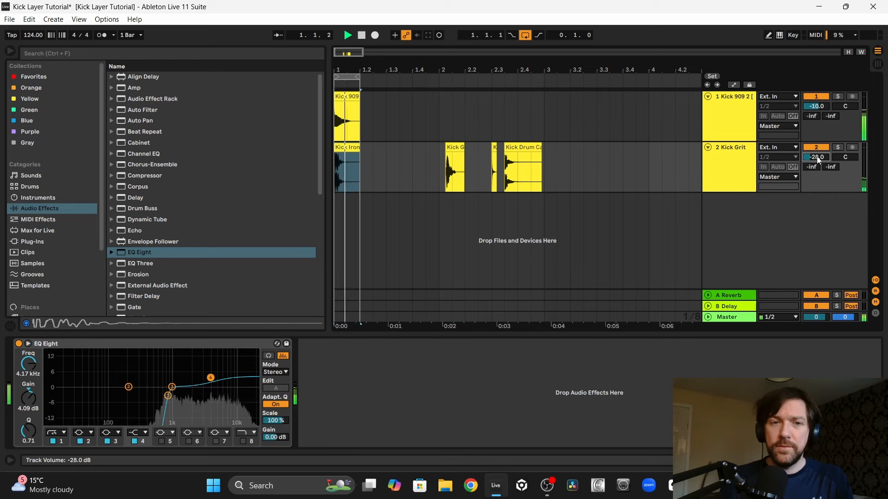
left_click(817, 148)
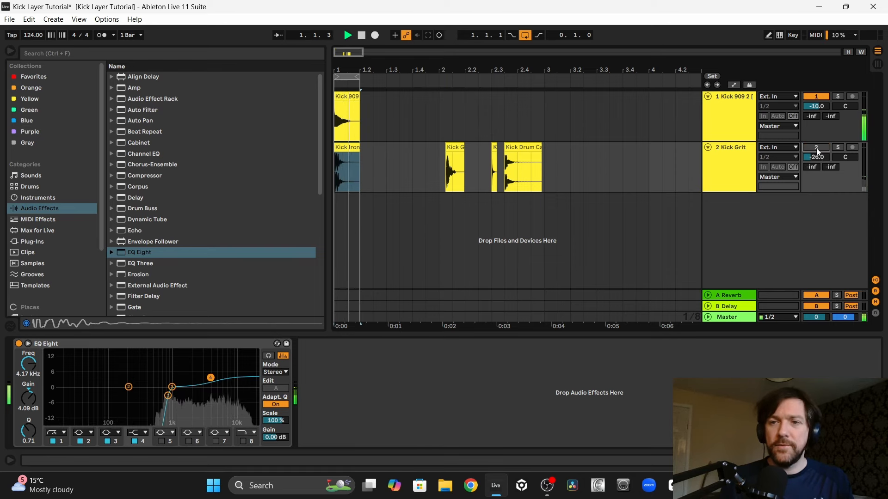
left_click(817, 149)
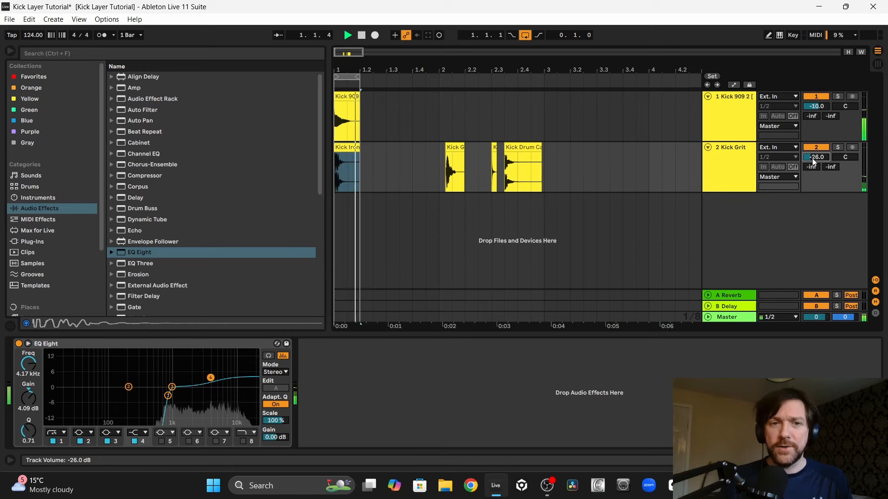
left_click_drag(812, 159, 813, 160)
Move Kick Ironman aside and audition Kick Grit, followed by Kick Click Layer Real Drum, at 1.1.1 on the second track.
left_click_drag(346, 147, 412, 147)
left_click_drag(455, 147, 343, 158)
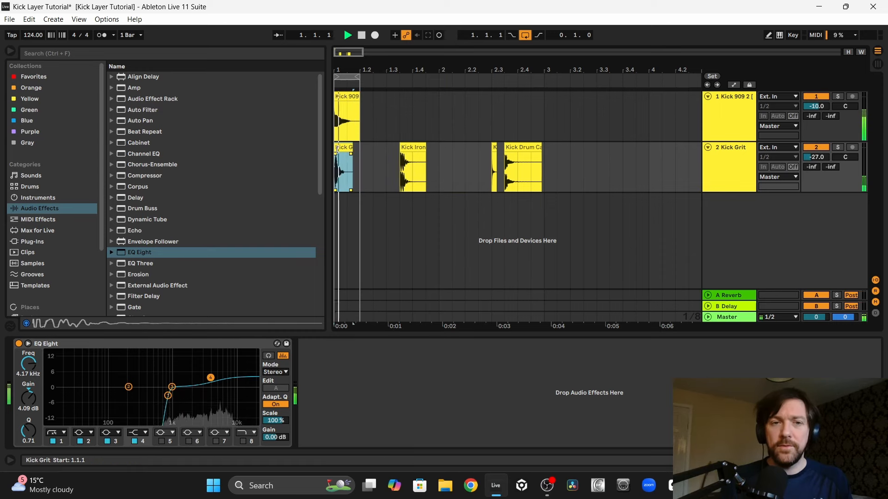
key("Delete")
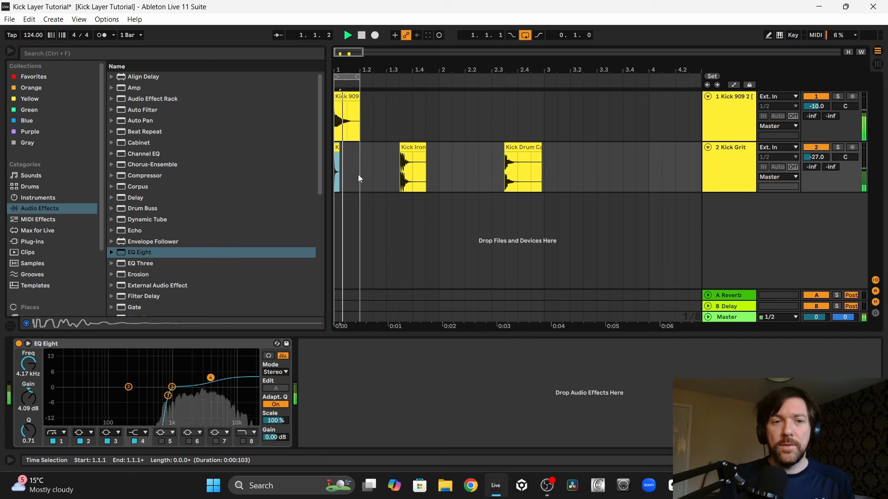
left_click(838, 147)
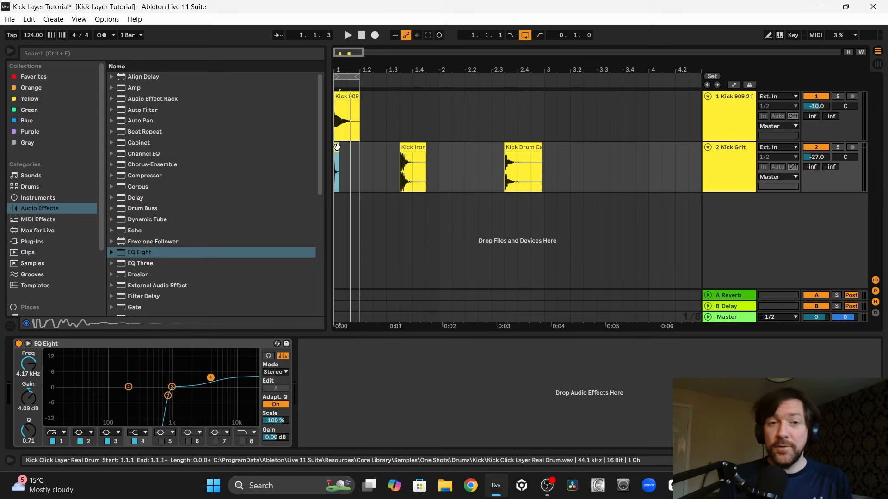
Swap in Kick Drum Case Yakiman at 1.1.1 to audition it, and delete it in favour of Kick Ironman at 1.1.1.
left_click(339, 151)
left_click_drag(520, 148, 350, 149)
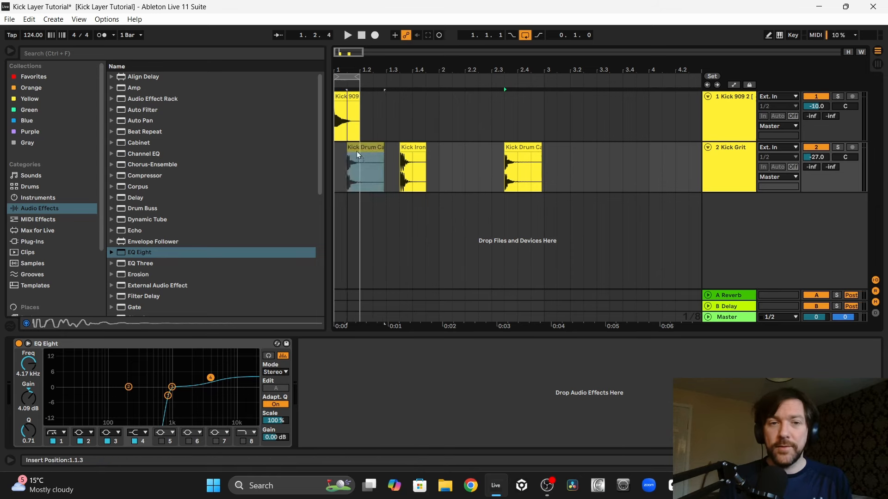
key("space")
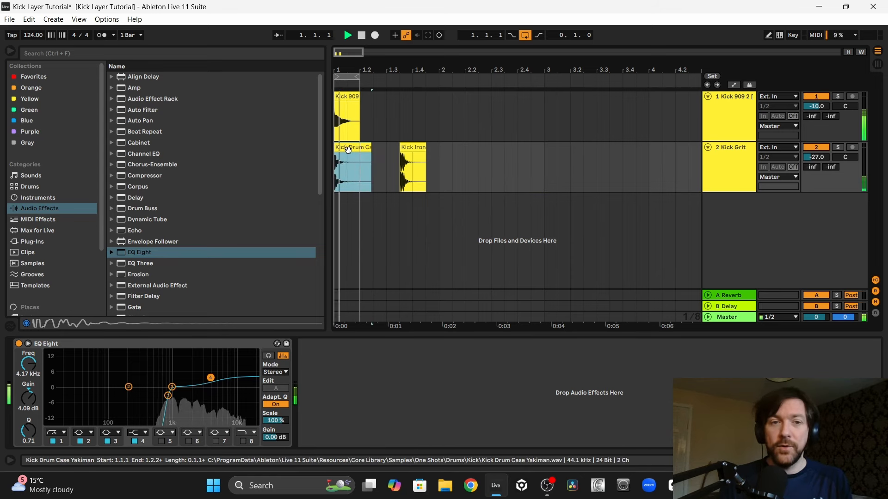
key("space")
key("Delete")
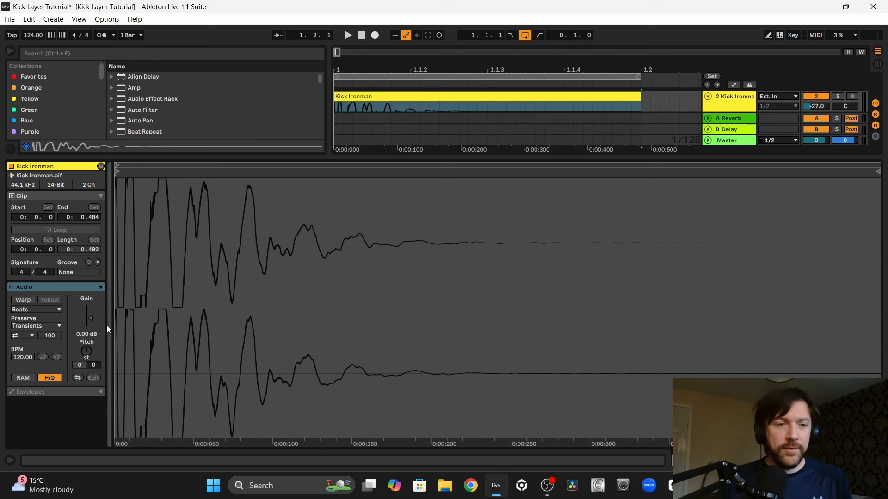
Set the Kick Ironman clip's gain to -6.45 dB and transpose it to -2 semitones, trying +1 semitone in the loop for comparison.
left_click_drag(89, 321, 88, 350)
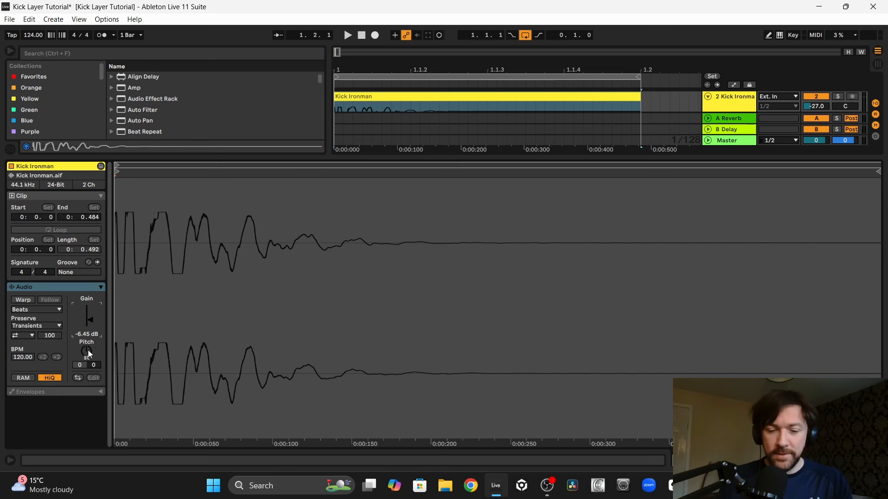
key("space")
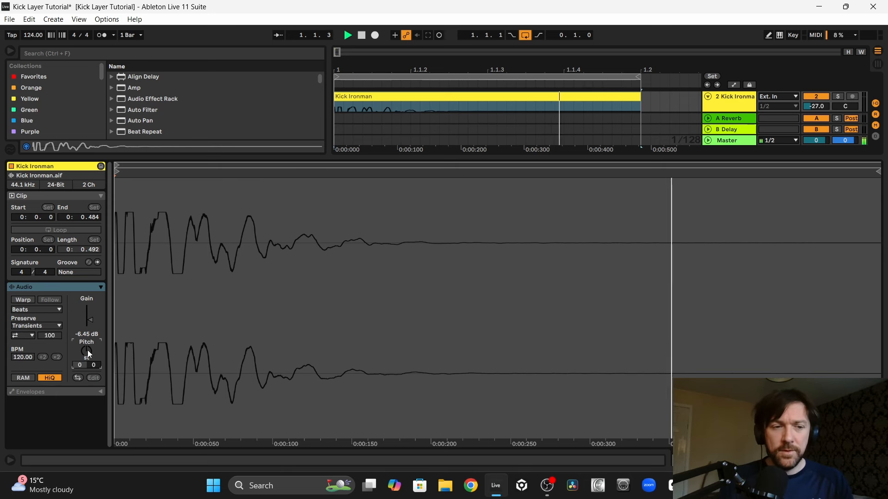
key("Up")
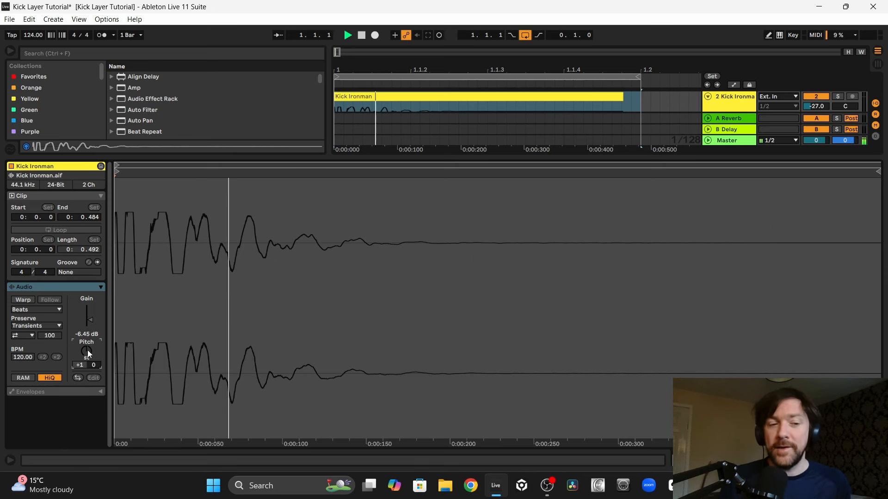
scroll(87, 350, "up", 1)
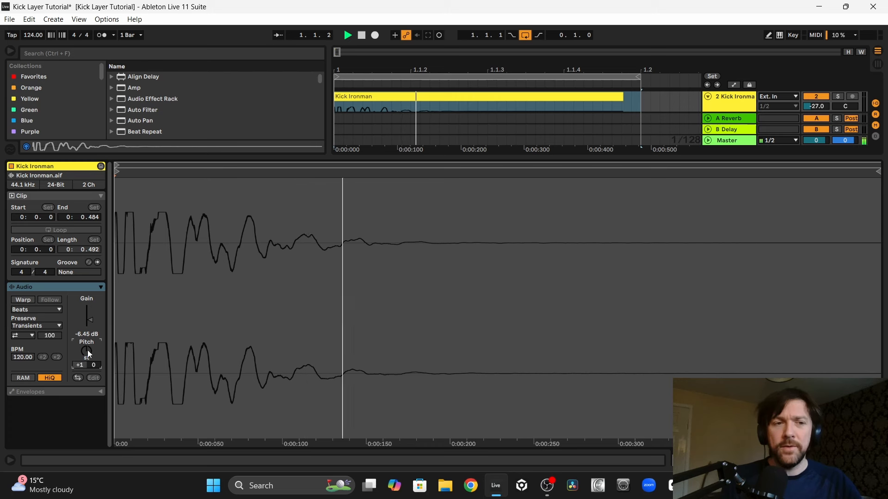
left_click_drag(87, 351, 87, 350)
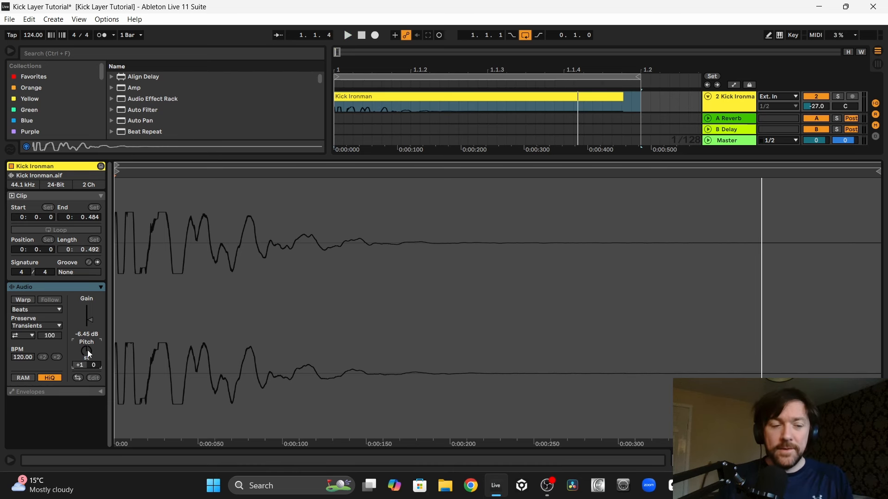
left_click_drag(87, 351, 87, 351)
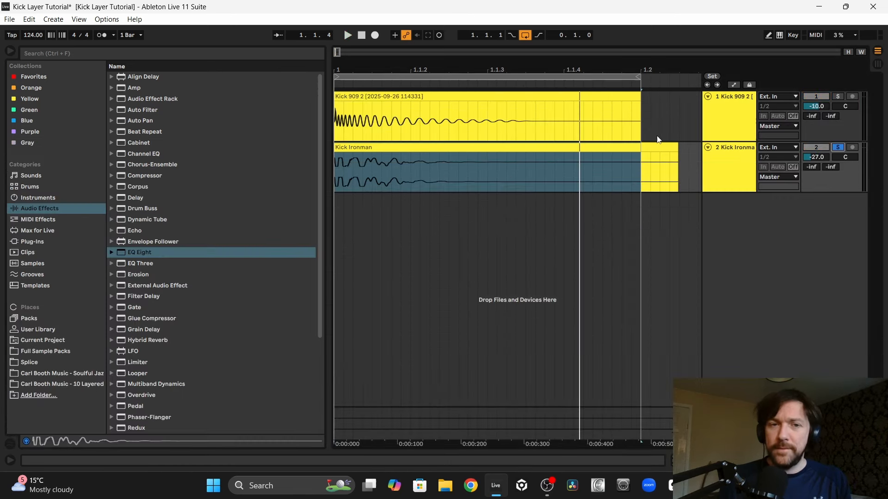
Raise the soloed second track's volume to -17.2 dB and trim Kick Ironman to end at 1.1.3 with a long fade-out.
key("space")
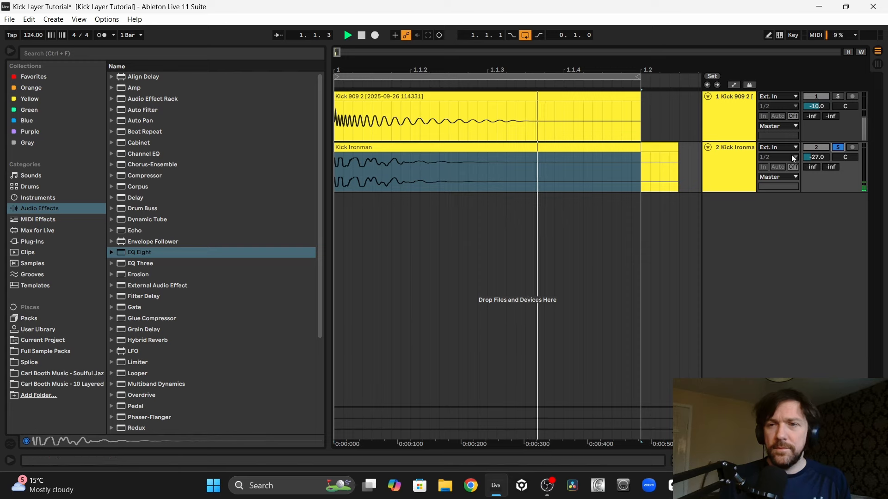
left_click_drag(815, 157, 816, 143)
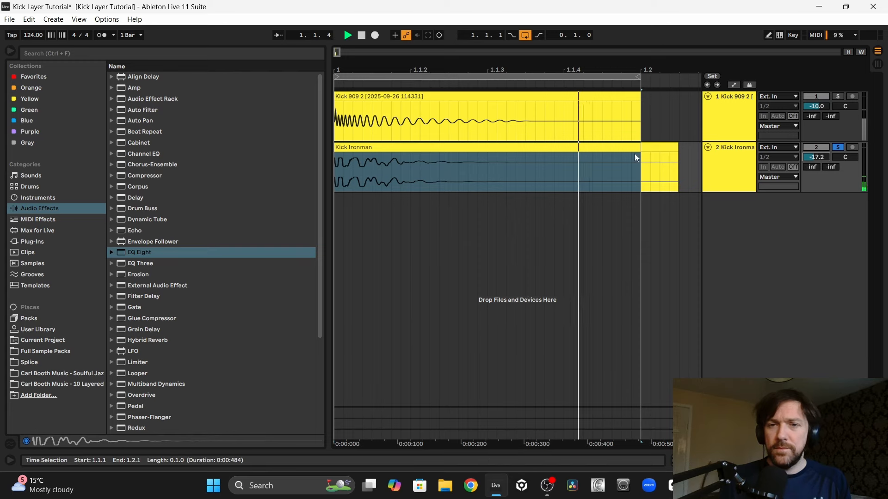
left_click_drag(678, 148, 370, 153)
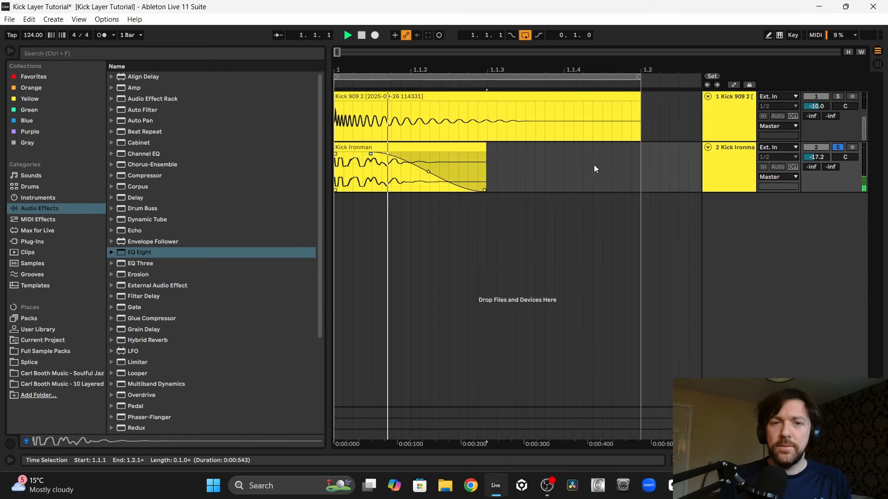
Transpose the trimmed Kick Ironman clip to +1 semitone while the loop plays.
double_click(421, 147)
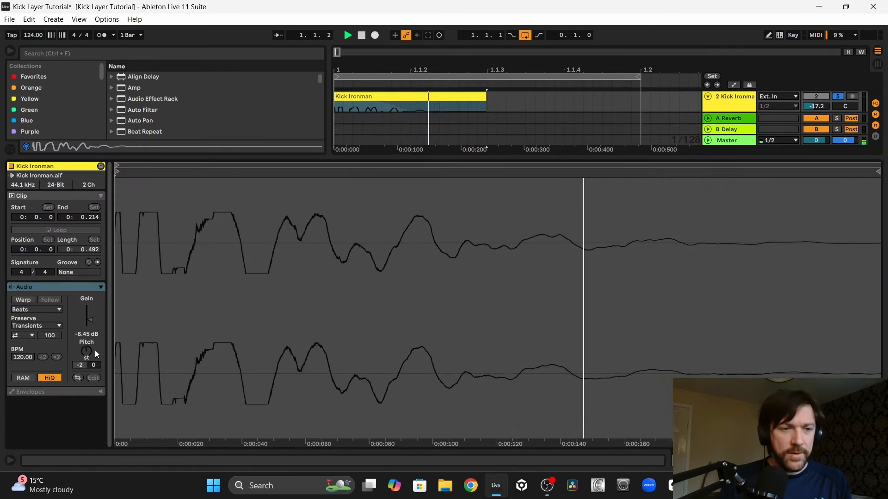
left_click_drag(87, 354, 86, 352)
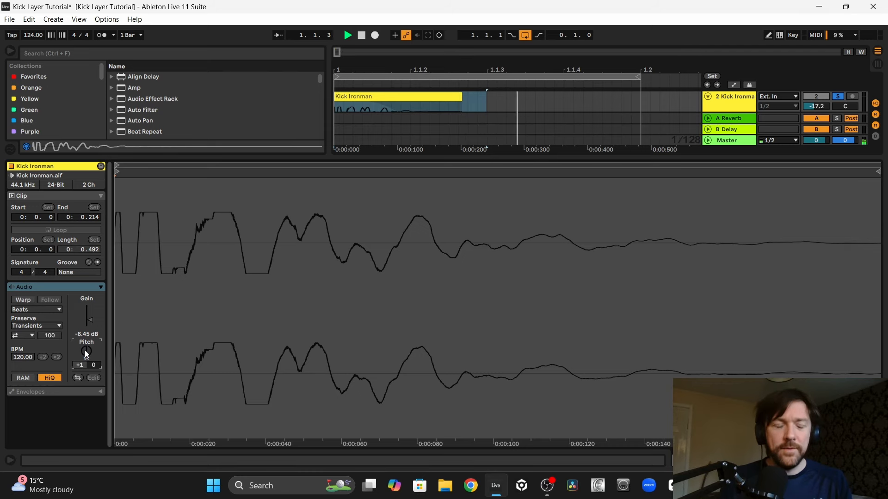
Consolidate Kick Ironman across the one-beat loop, freeze and flatten its track, and open the flattened clip.
key("ctrl+alt+l")
right_click(732, 168)
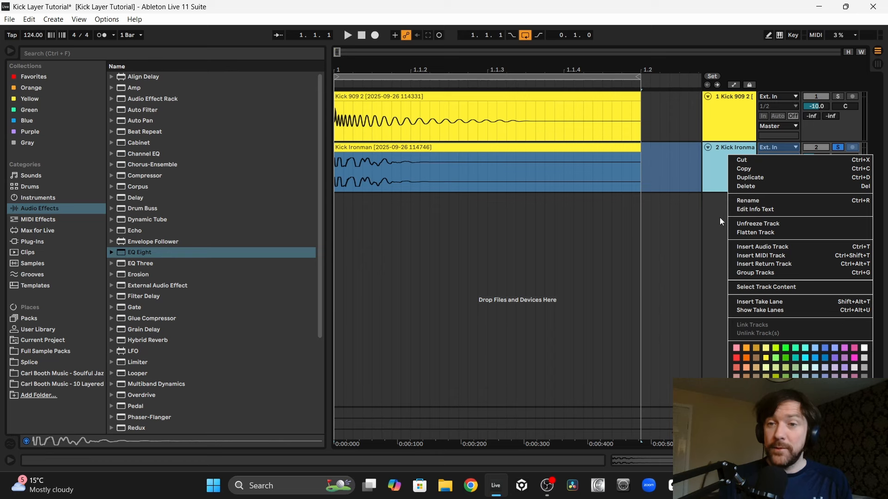
left_click(755, 233)
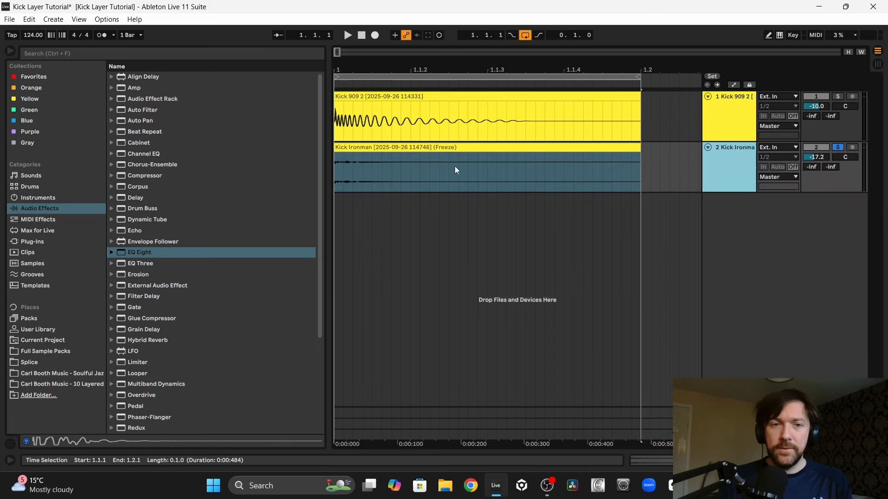
double_click(401, 149)
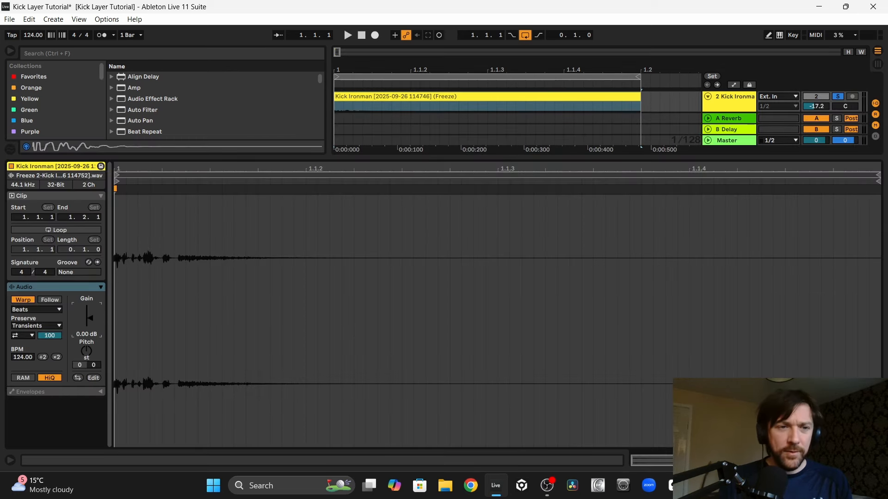
Solo both kick tracks in the playing loop and balance them, Kick 909 2 at -5.0 dB and Kick Ironman at -27.8 dB.
key("ctrl+alt+l")
key("space")
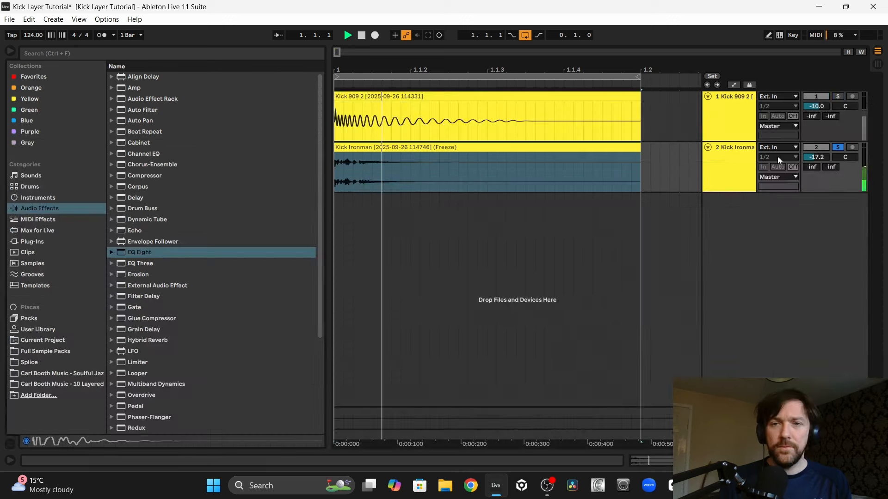
left_click(837, 96)
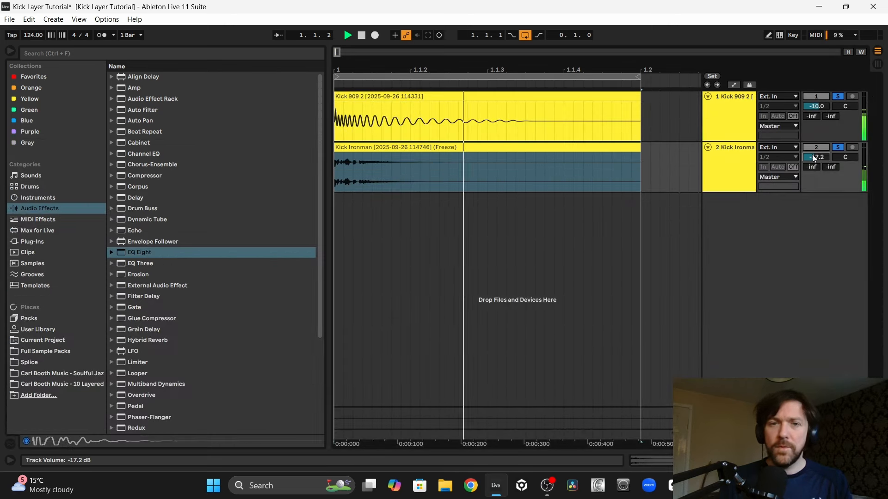
Trim the Kick 909 2 clip to end just past 1.1.3 and give it a short fade-out.
left_click(389, 100)
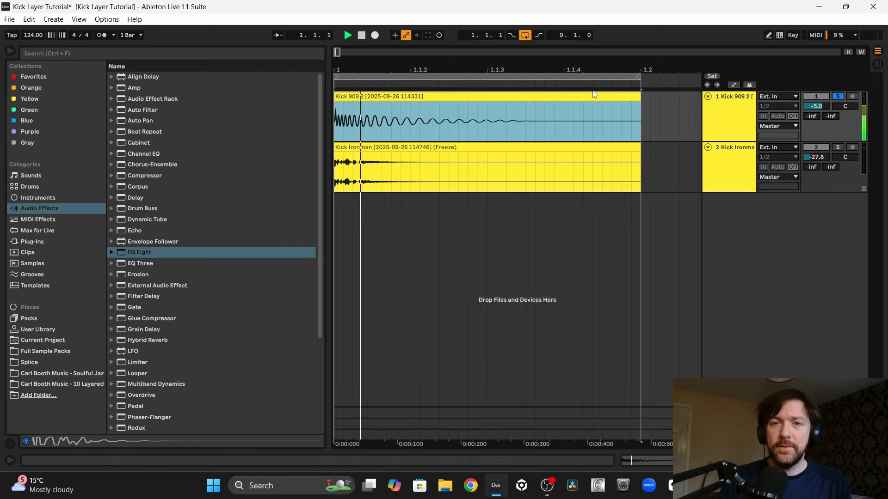
left_click_drag(640, 98, 438, 103)
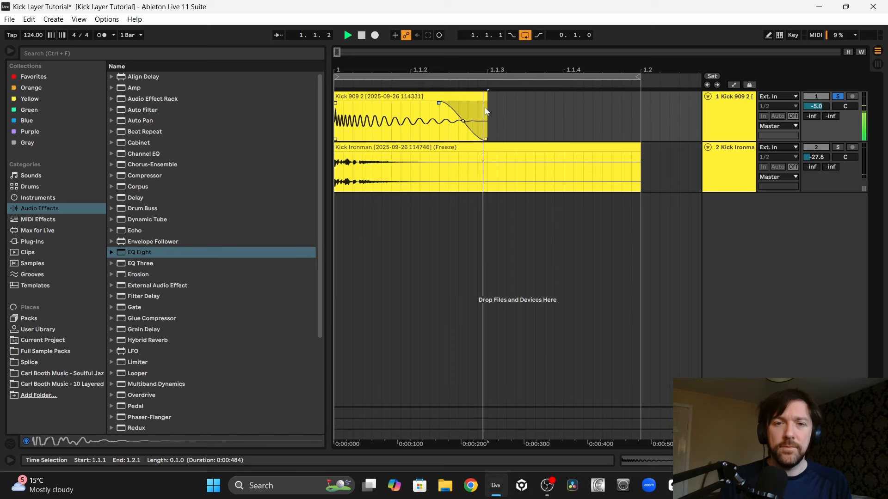
left_click_drag(488, 97, 507, 96)
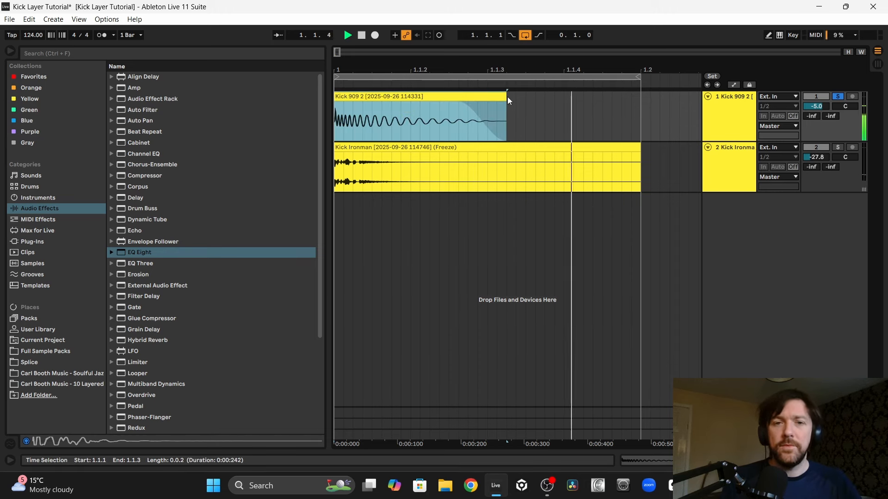
Trim Kick Ironman to the same end as Kick 909 2 and shape a steep fade-out starting shortly before 1.1.2.
left_click(581, 149)
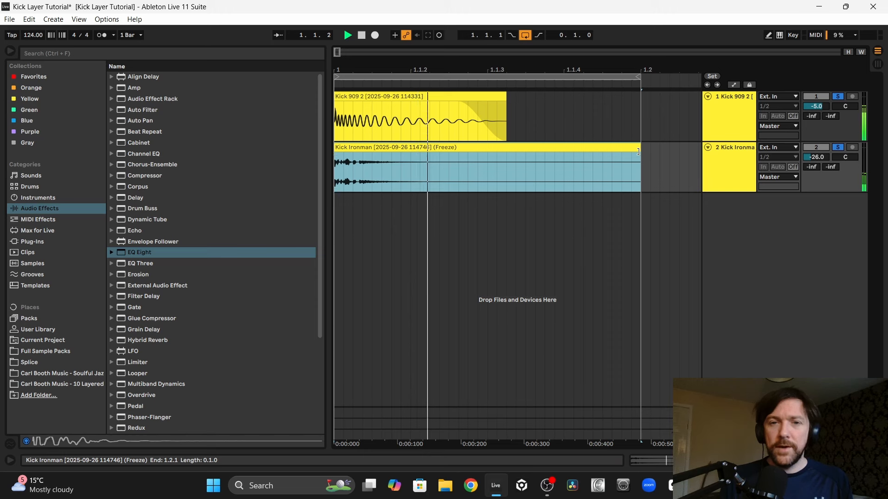
left_click_drag(639, 152, 354, 155)
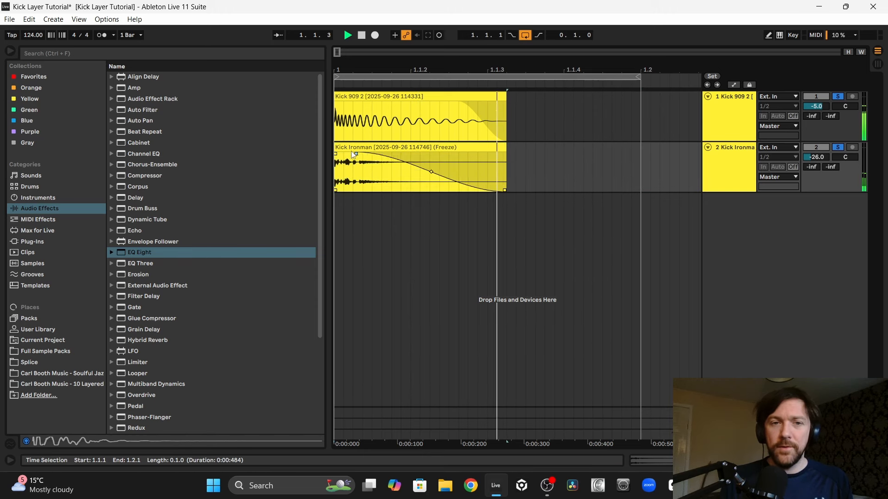
left_click_drag(429, 172, 403, 180)
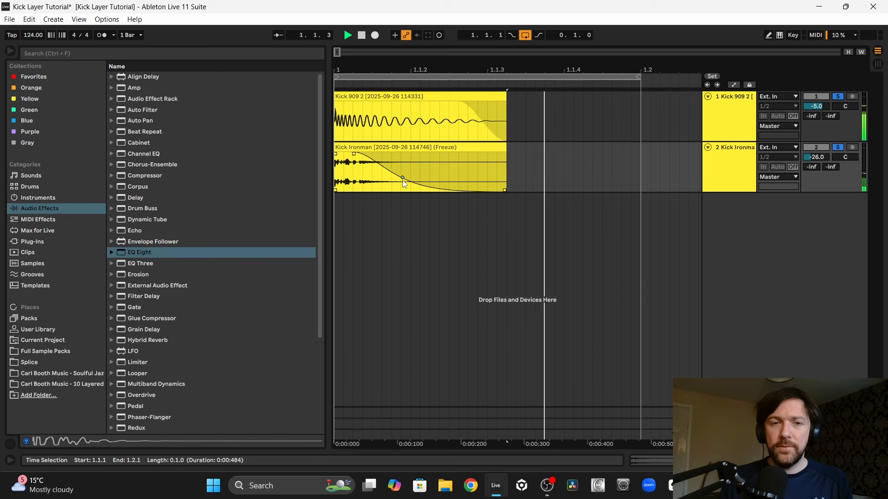
left_click_drag(355, 160, 380, 160)
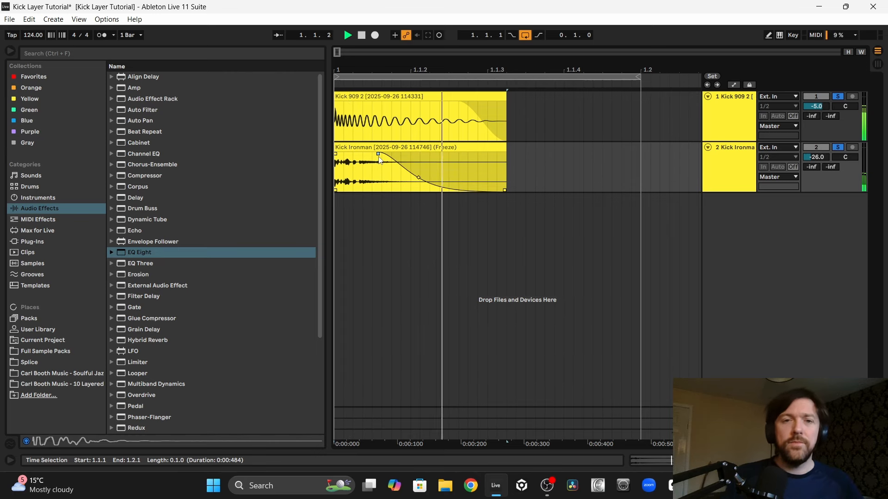
key("space")
Audition the Kick 909 2 layer alone in the loop with its EQ Eight bypassed and re-enabled.
left_click(736, 147)
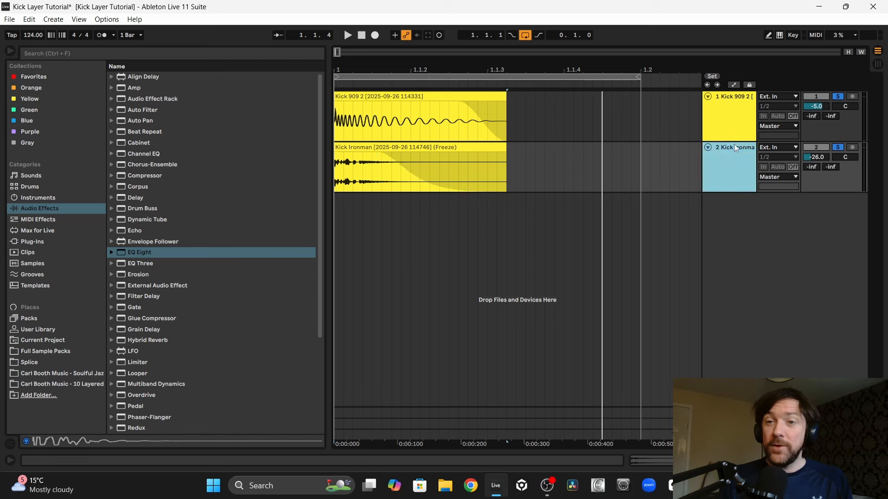
left_click(736, 107)
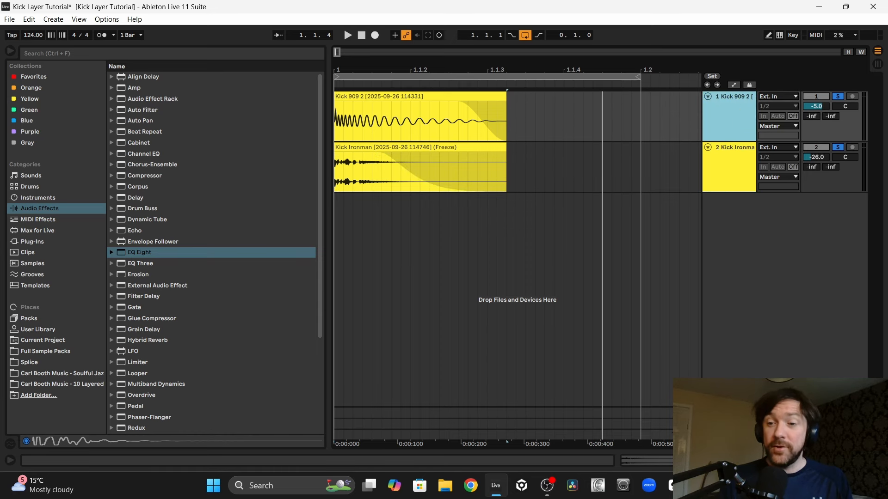
double_click(736, 107)
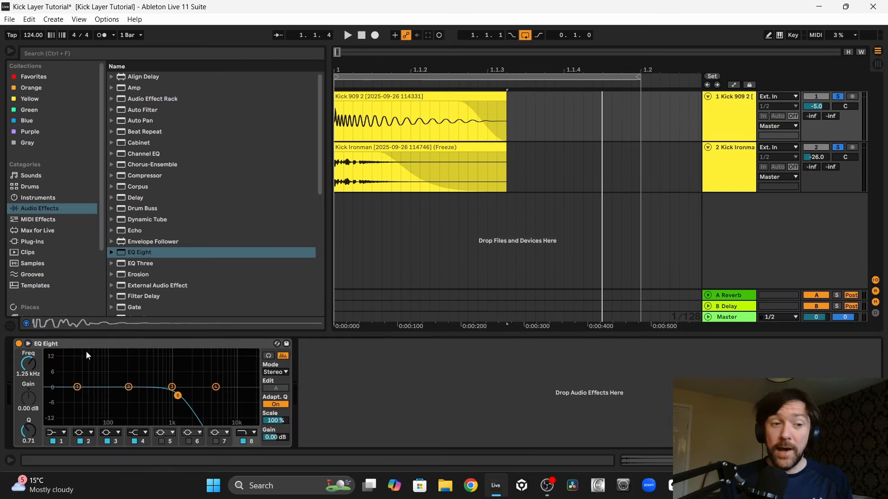
key("space")
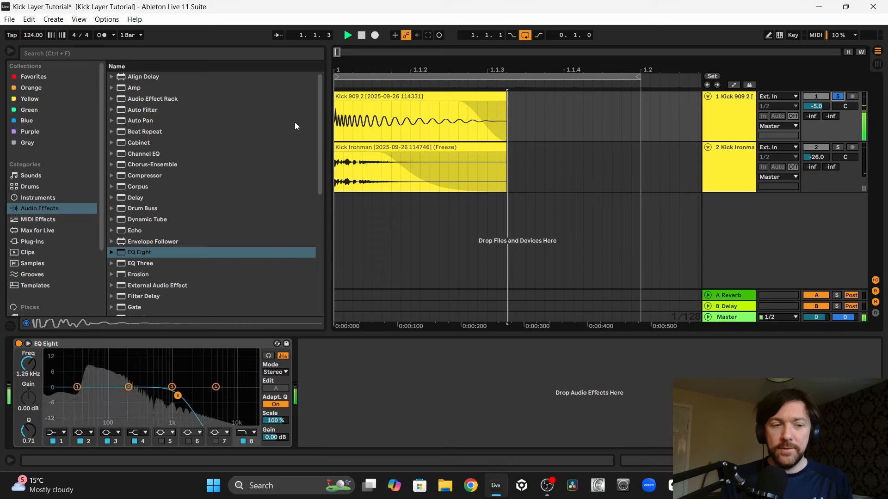
left_click(18, 344)
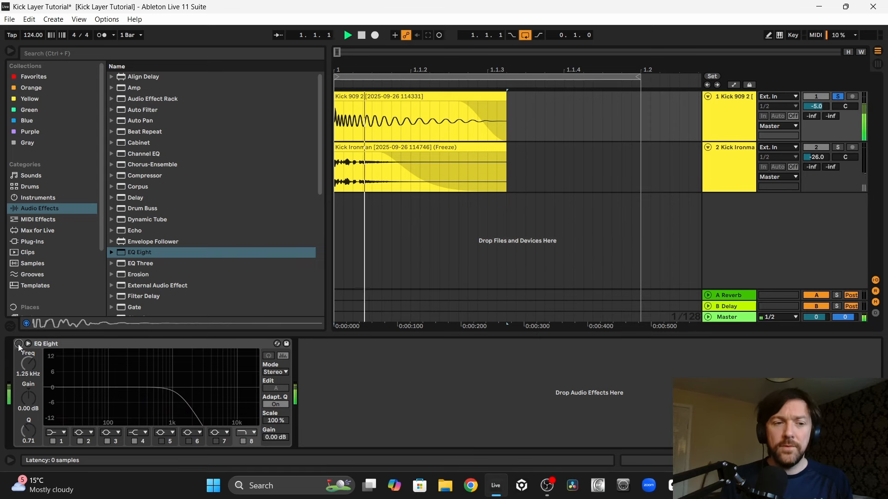
left_click(18, 344)
left_click(737, 210)
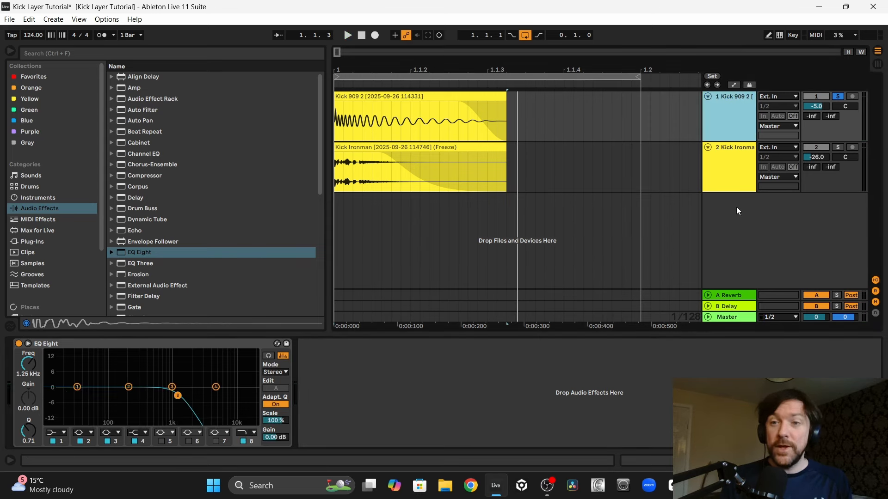
Solo Kick Ironman alongside Kick 909 2 and lower its track volume to -27.0 dB while the loop plays.
left_click(736, 161)
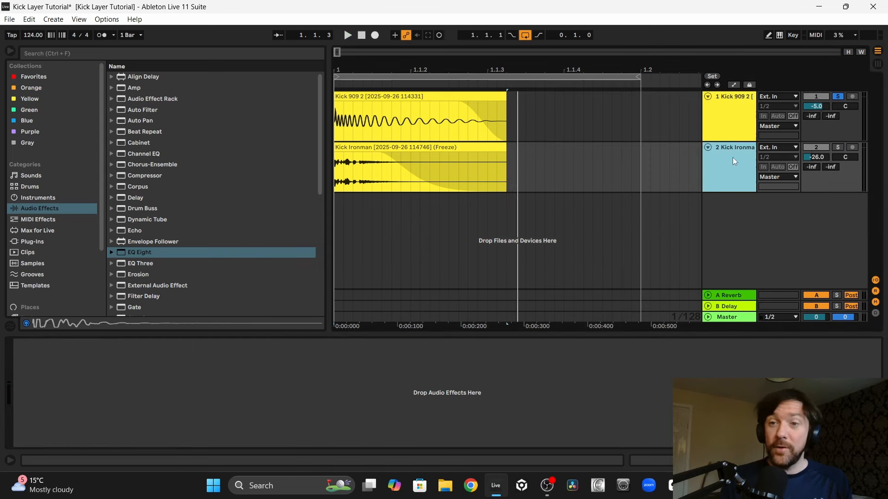
left_click(838, 148)
key("space")
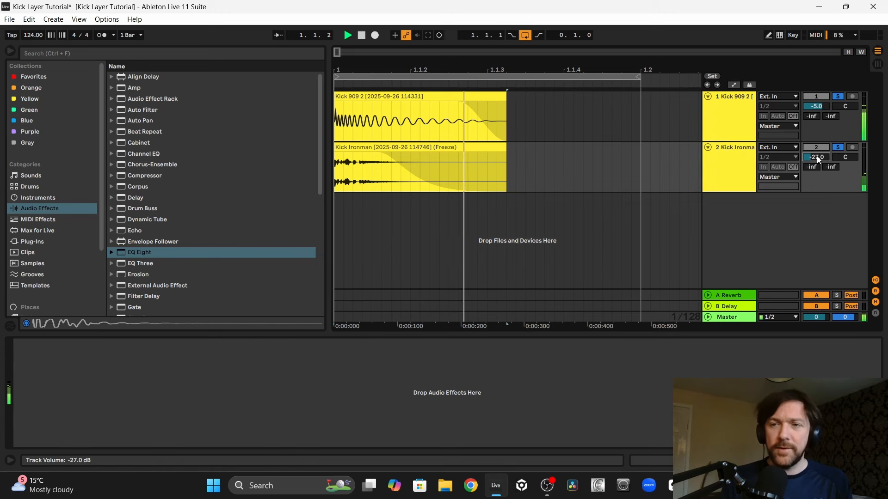
scroll(818, 159, "up", 1)
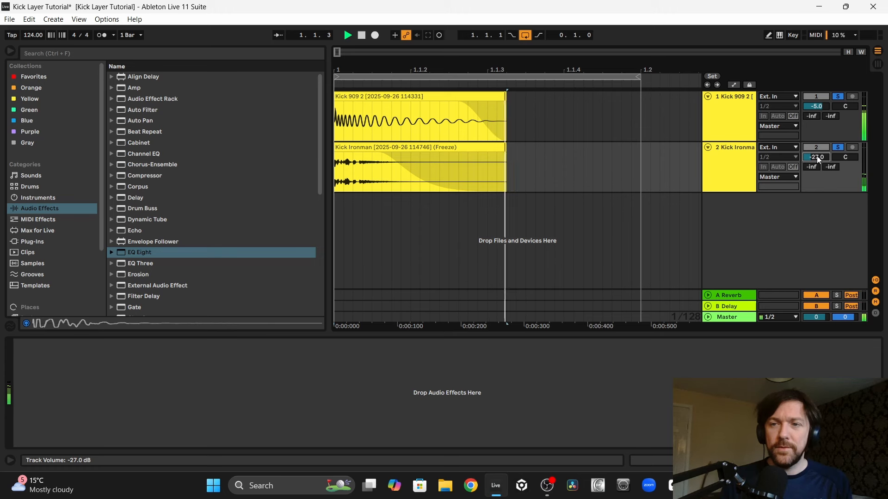
Compare the Kick 909 2 layer once more with its EQ Eight off and on during playback.
left_click(729, 112)
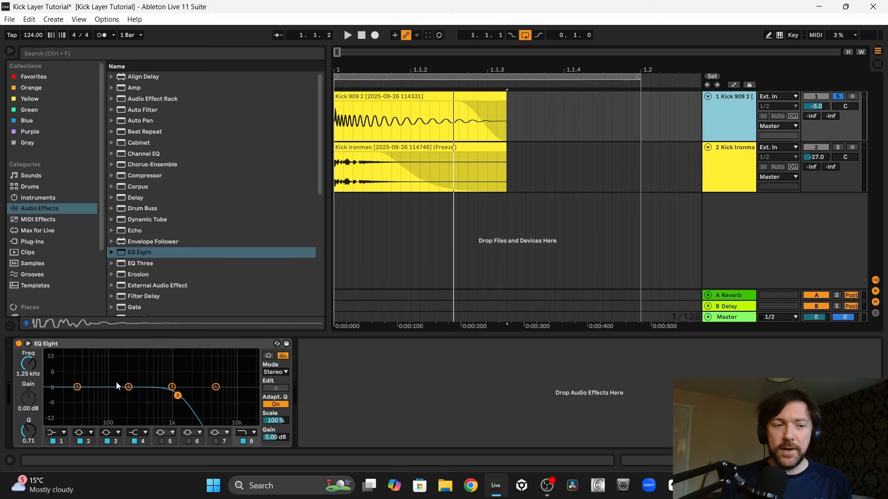
left_click(18, 344)
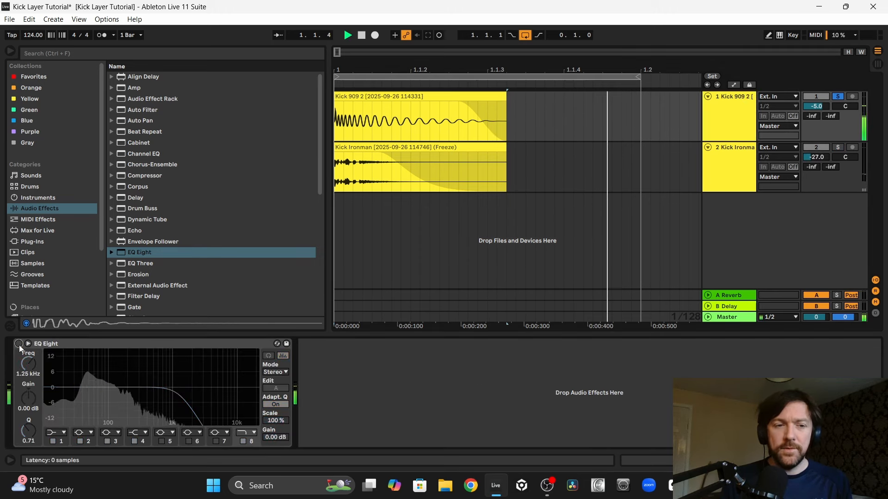
left_click(18, 344)
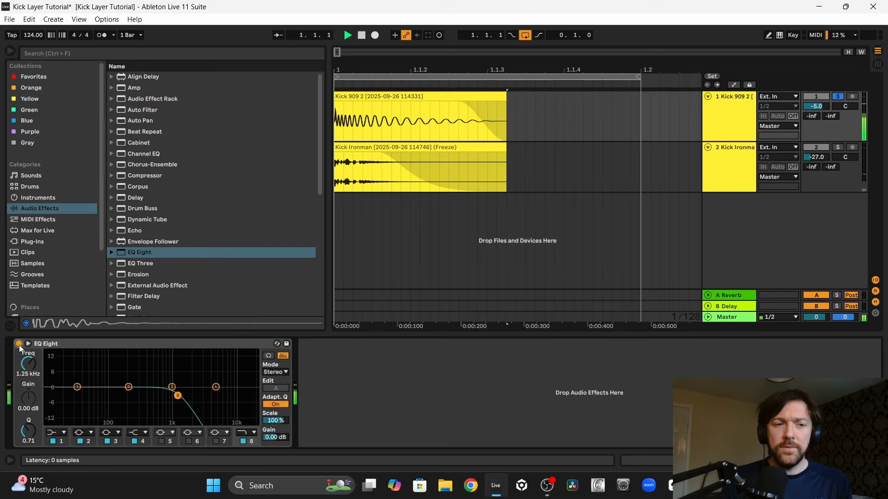
Bring Kick Ironman back into solo at -26.0 dB and consolidate both kick clips across the one-beat loop.
left_click(838, 148)
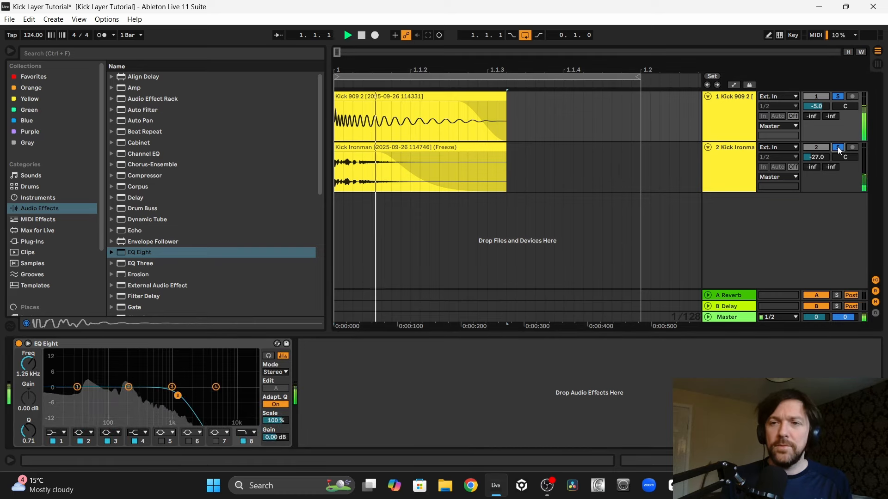
scroll(817, 159, "up", 2)
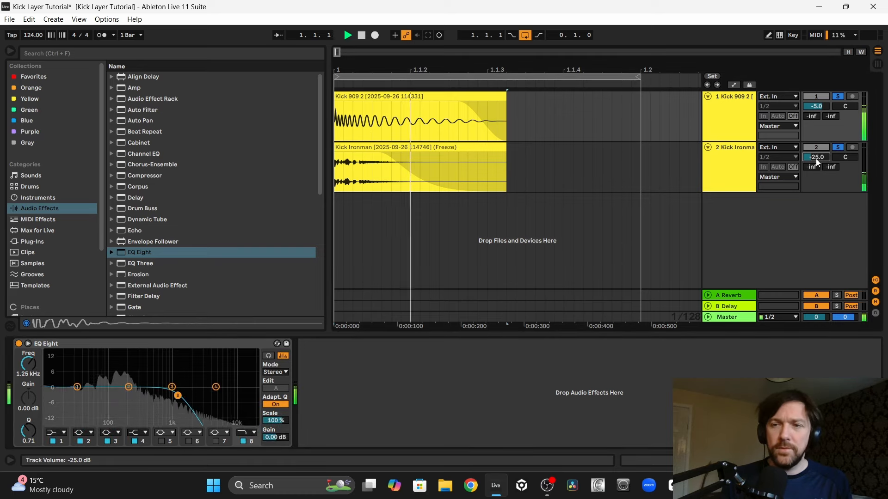
scroll(817, 160, "down", 1)
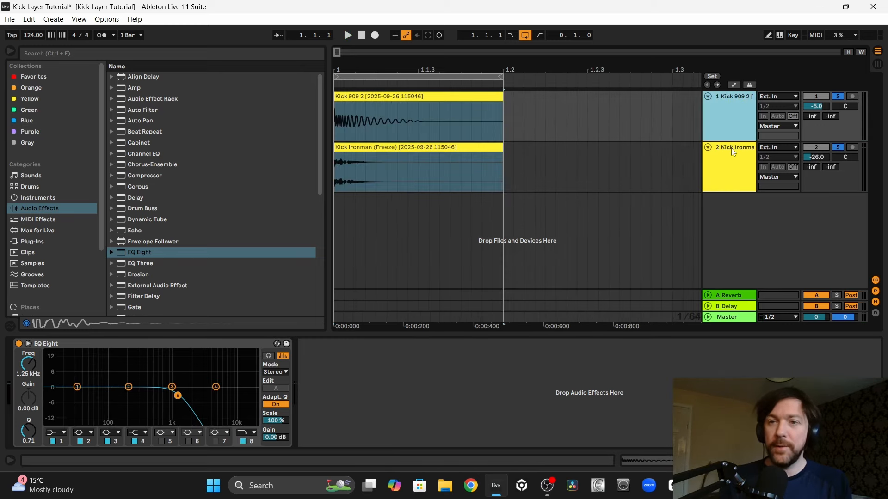
Group the Kick 909 2 and Kick Ironman tracks together.
left_click(730, 154, "shift")
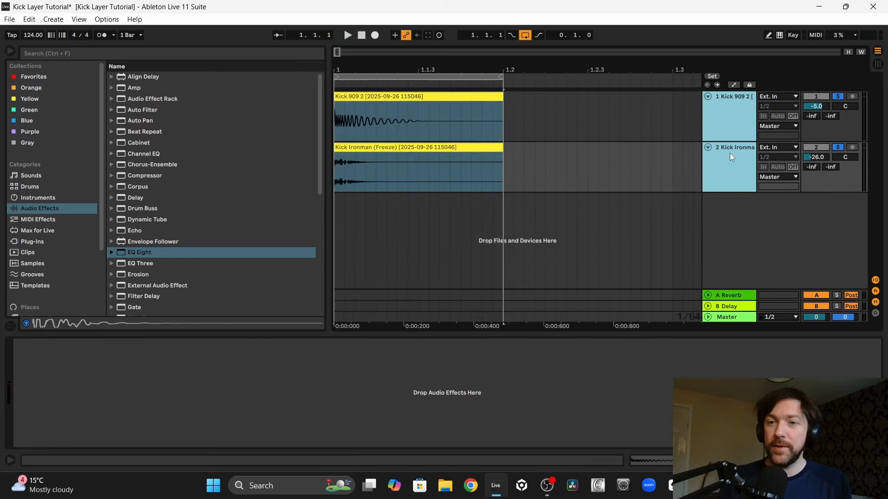
right_click(730, 154)
left_click(761, 238)
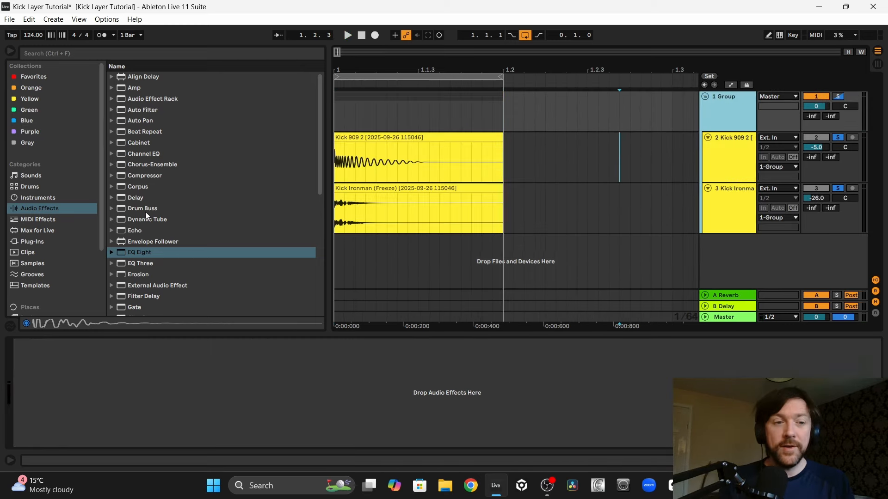
Find the Saturator among the audio effects and add it to the new group track.
scroll(145, 212, "down", 6)
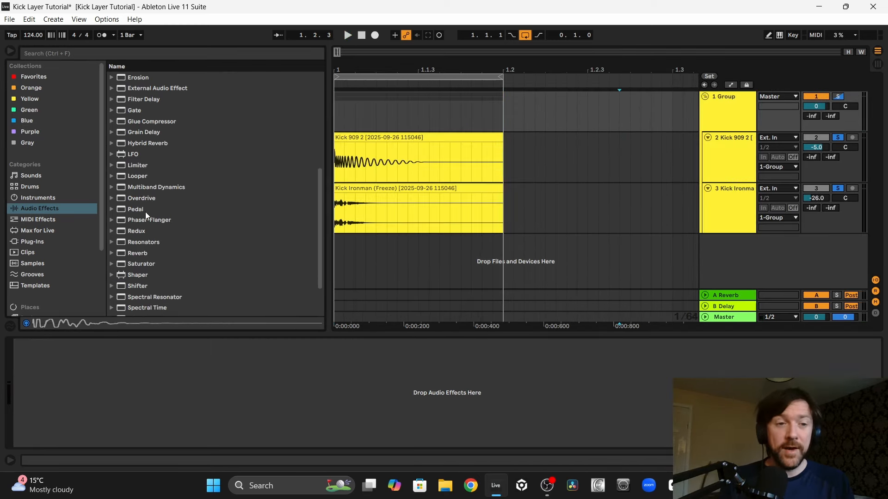
scroll(185, 227, "down", 2)
left_click_drag(141, 236, 445, 234)
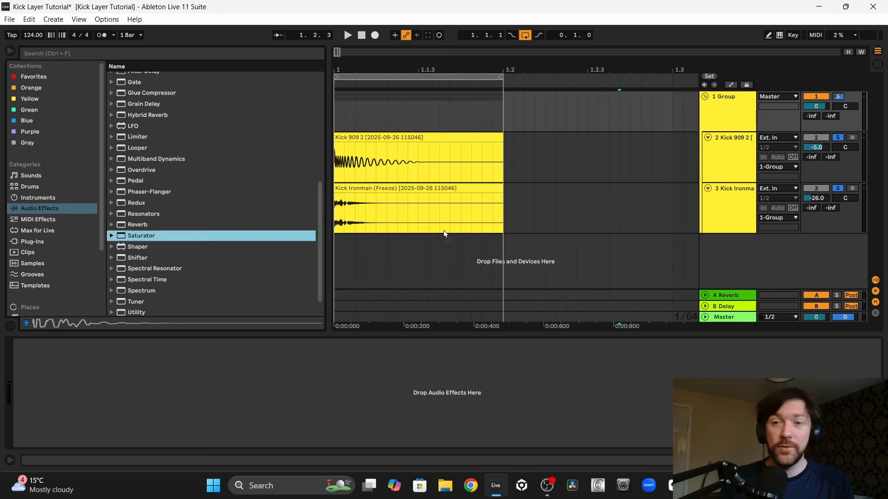
left_click_drag(719, 111, 721, 112)
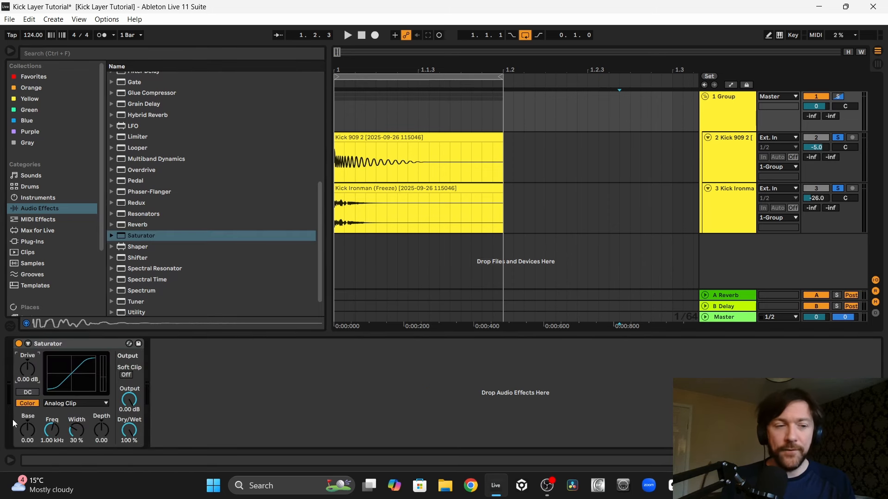
Set the Saturator's drive to 4 dB and its output to -4 dB.
key("Up")
key("Up")
key("Up")
key("Up")
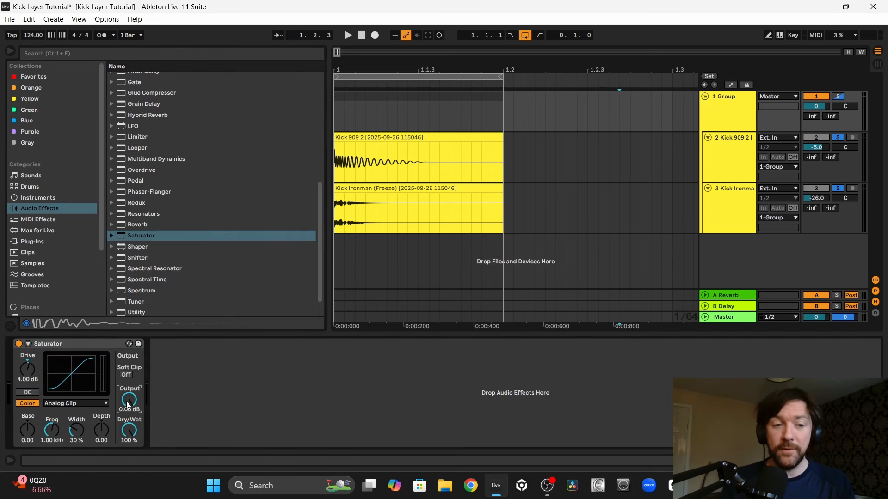
key("Down")
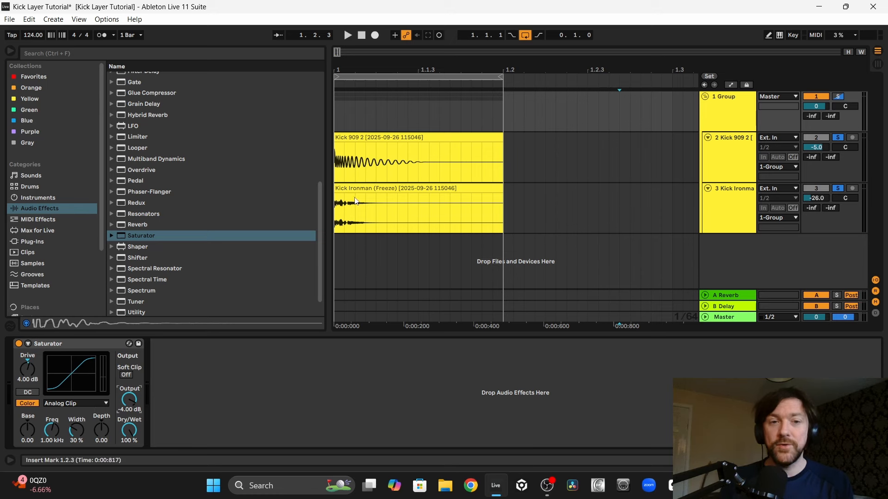
Play the soloed group in the loop and compare its sound with the Saturator bypassed and enabled.
left_click(356, 135)
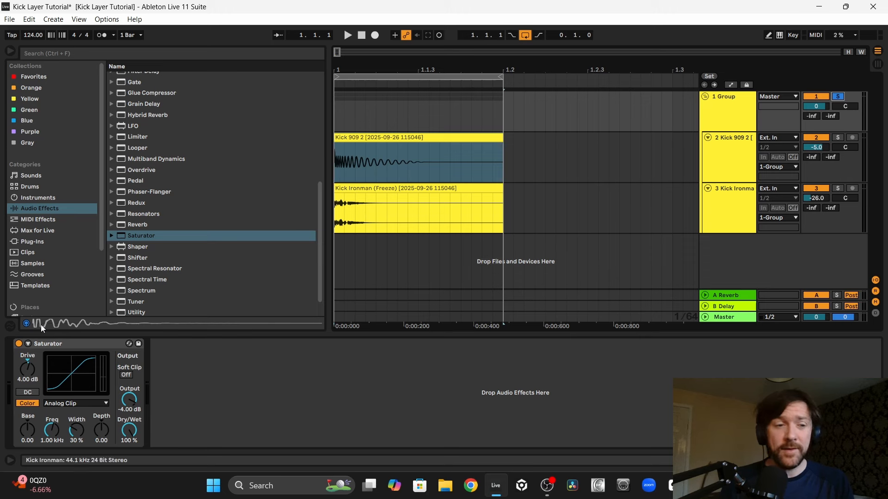
left_click(19, 344)
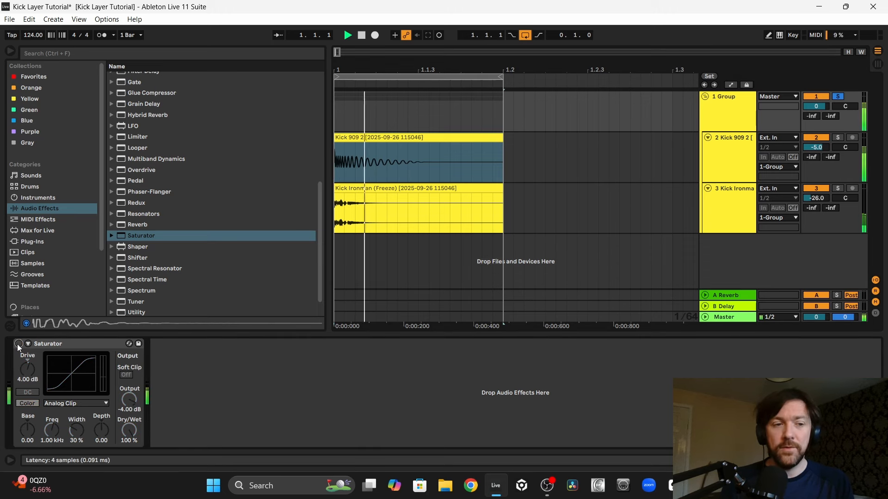
left_click(19, 344)
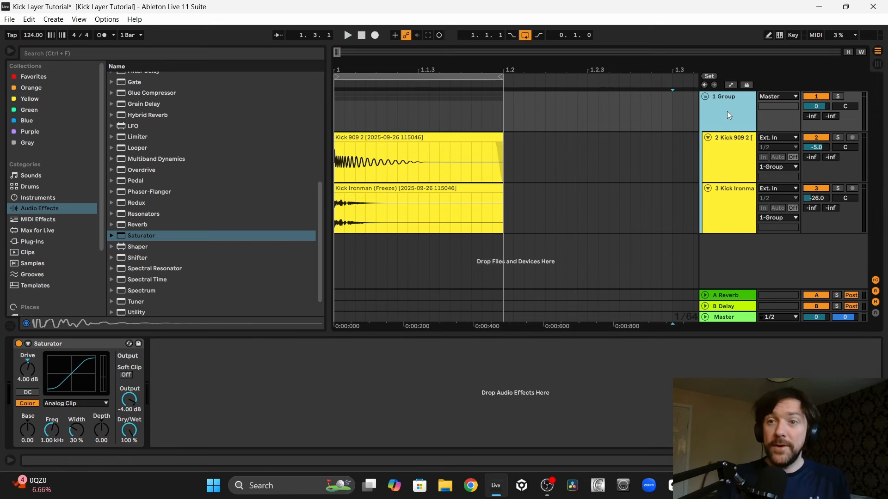
Insert a new audio track below the kick layers and set its input to Resampling.
key("ctrl+t")
left_click(734, 252)
left_click(771, 241)
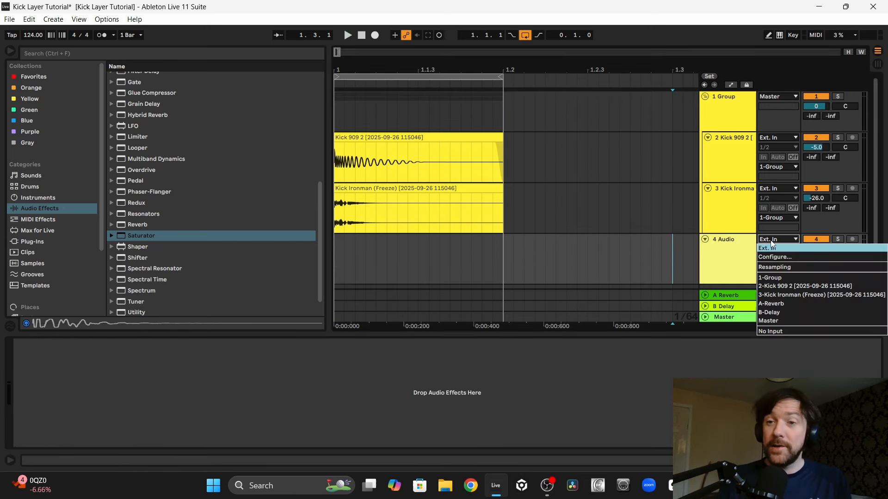
left_click(777, 268)
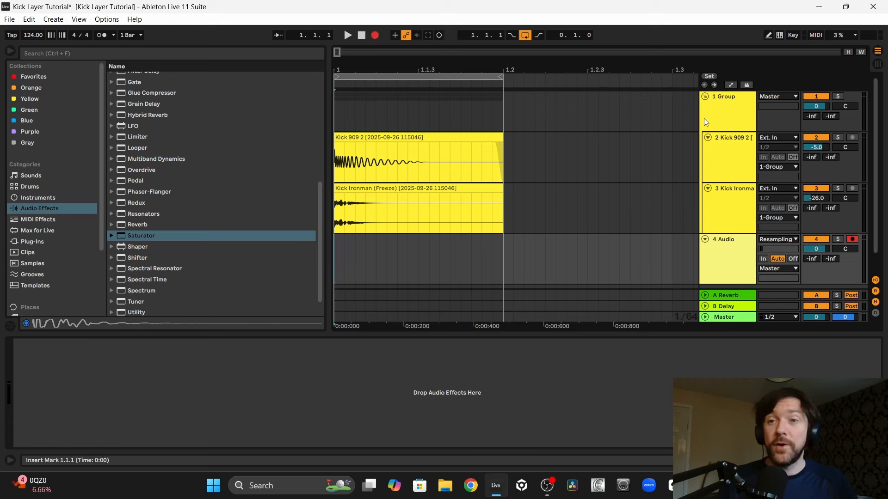
Record the looped output of the saturated kick group onto the new audio track.
left_click(723, 115)
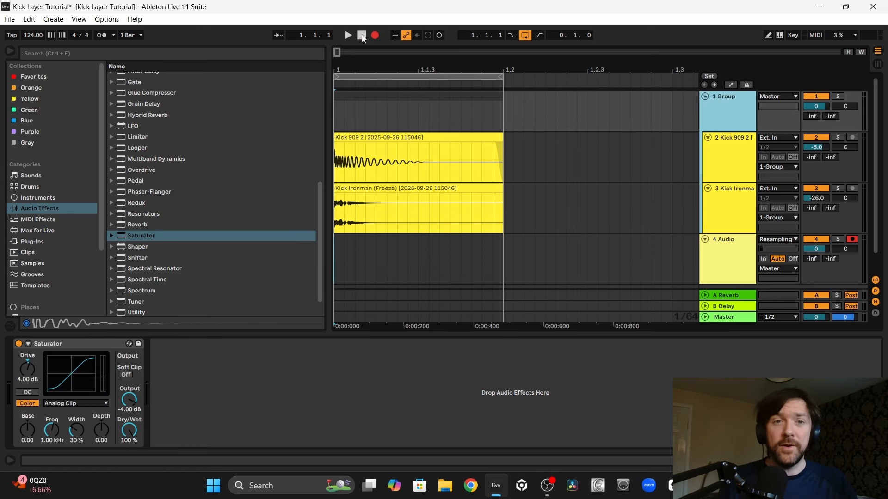
left_click(375, 36)
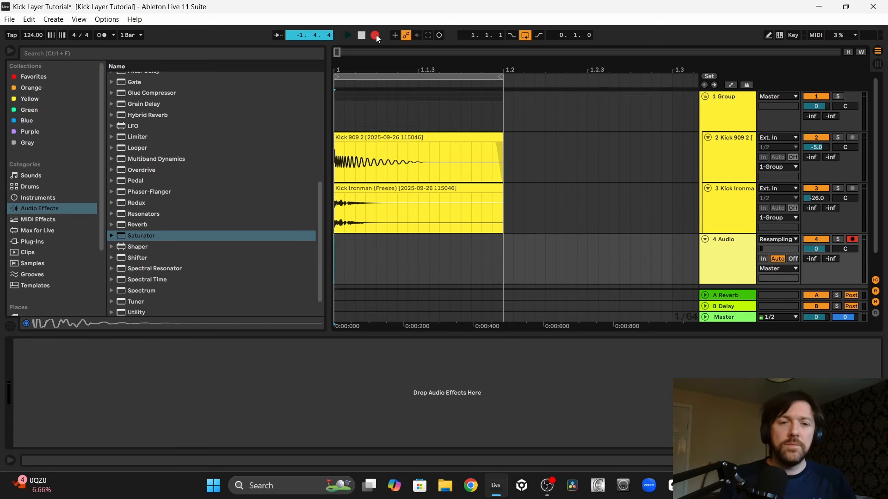
key("space")
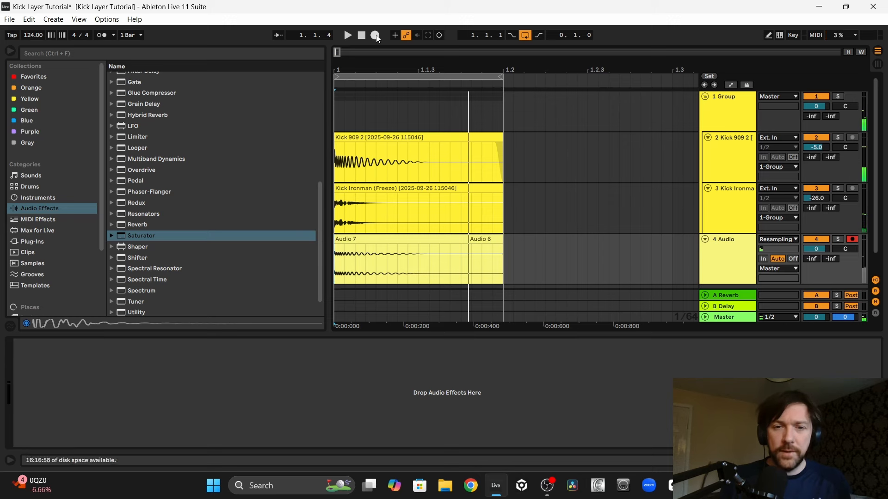
Delete the original kick group and raise the recorded clip's gain to 7.81 dB.
left_click(728, 105)
key("Delete")
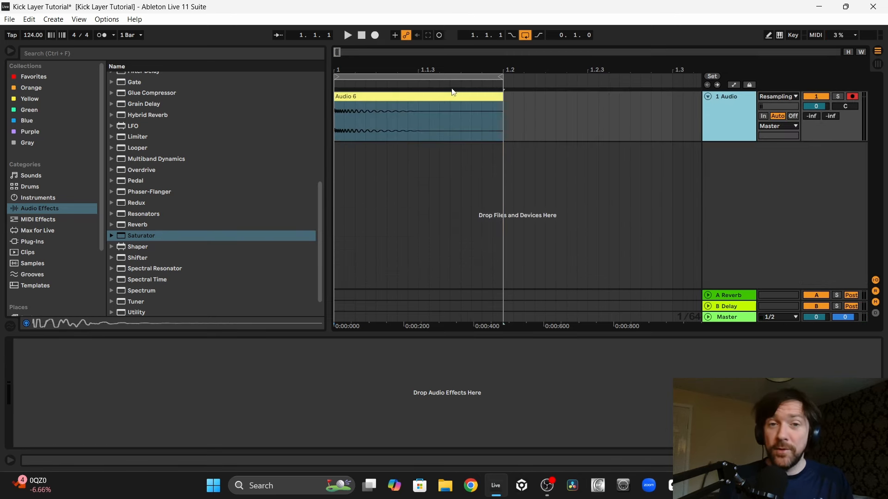
double_click(383, 96)
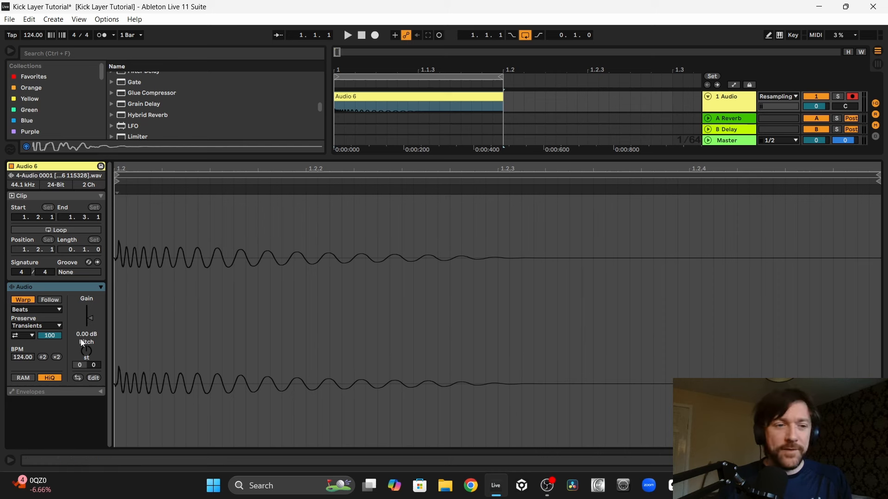
left_click_drag(91, 318, 90, 303)
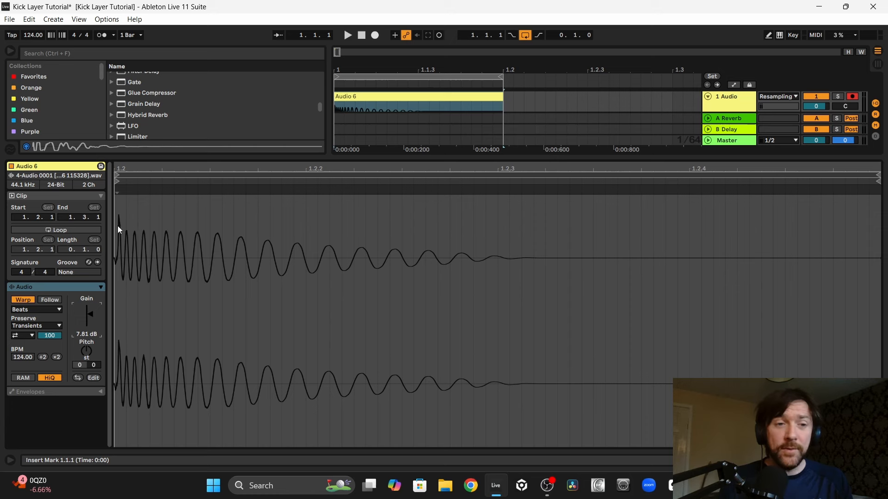
Set the StandardCLIP mode to Soft Clip Pro on the recorded kick track and play the loop through it.
key("ctrl+alt+l")
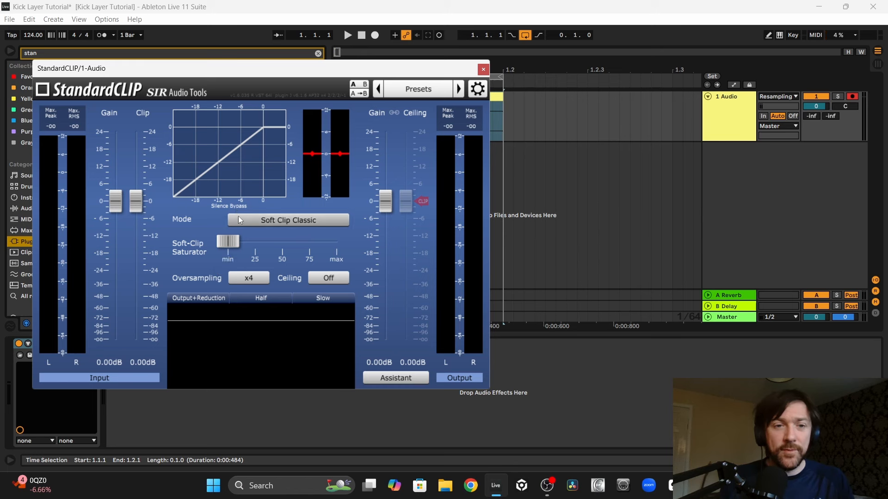
left_click(280, 221)
left_click(282, 246)
key("space")
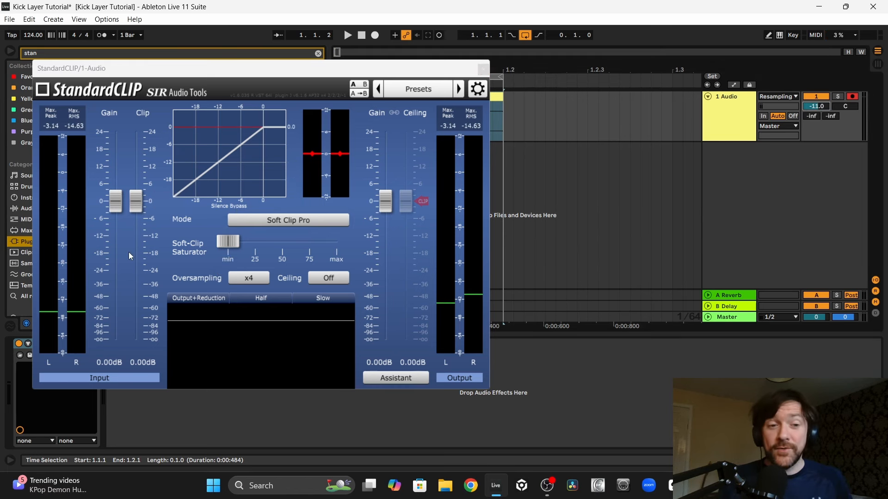
key("space")
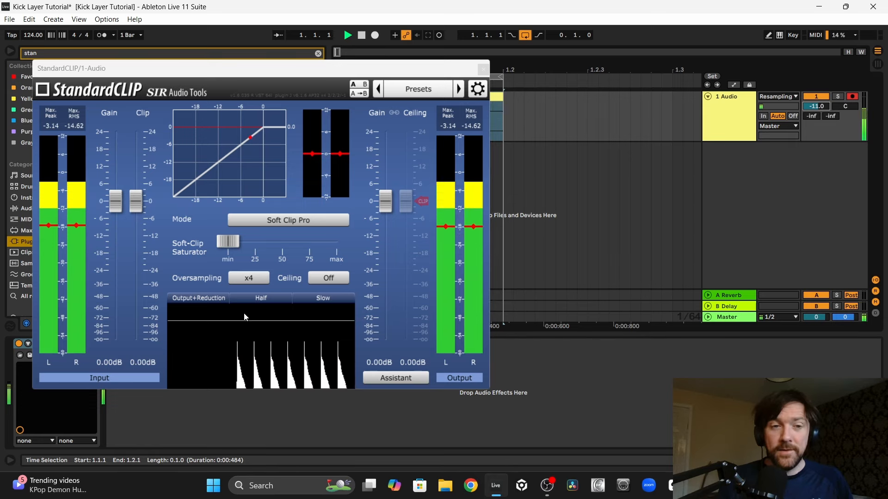
Lower StandardCLIP's clip level to -4.20 dB and raise the Soft-Clip Saturator to about 18%.
left_click_drag(136, 207, 137, 219)
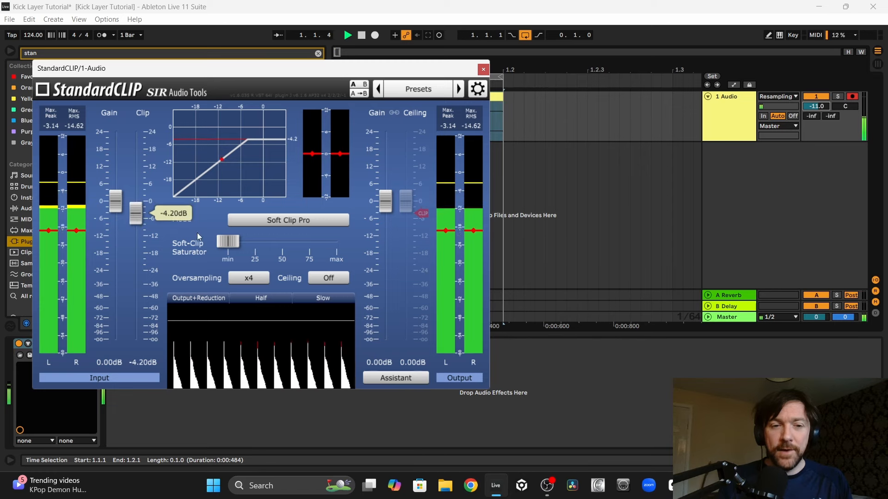
left_click_drag(237, 246, 257, 246)
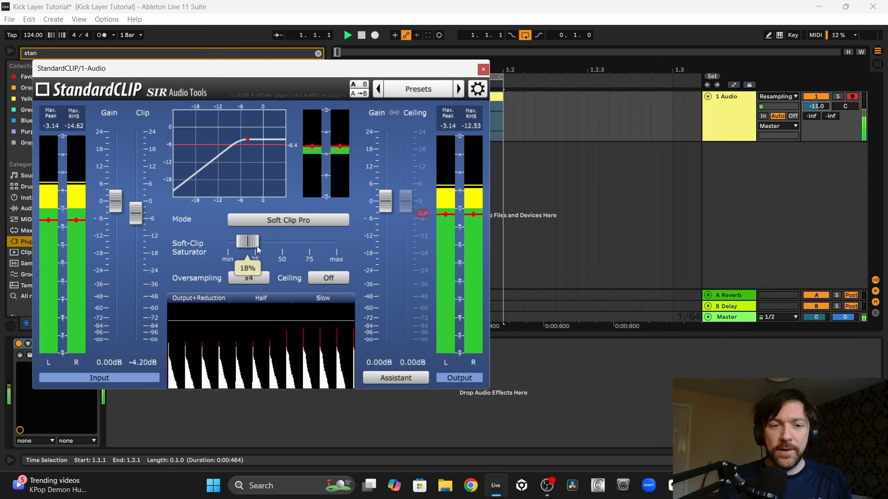
left_click_drag(257, 246, 259, 244)
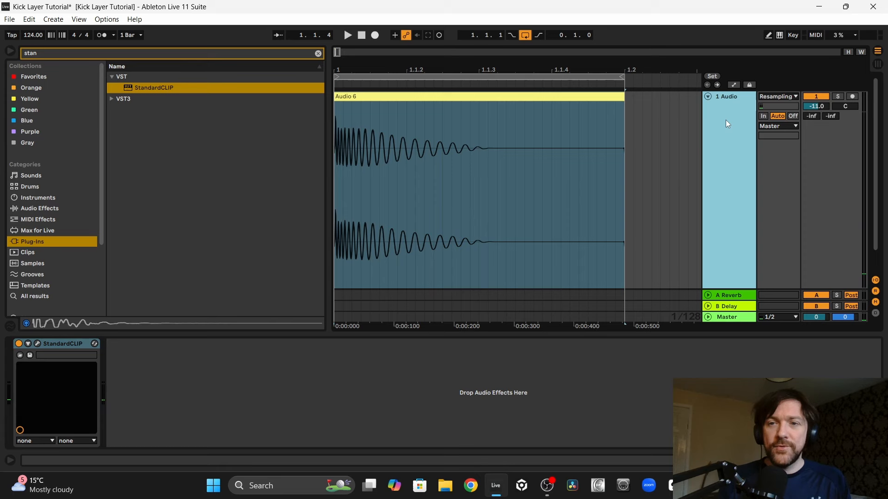
Freeze and flatten the kick track to render the clipping into the audio.
right_click(726, 124)
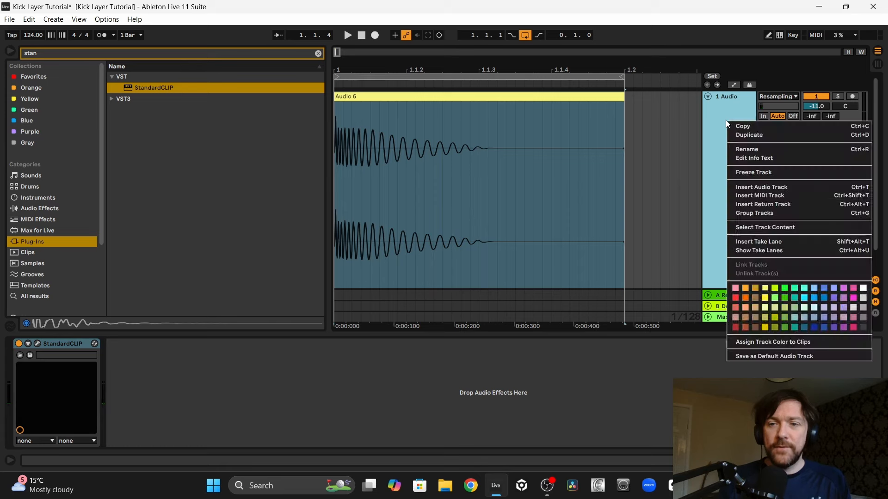
left_click(745, 172)
right_click(716, 139)
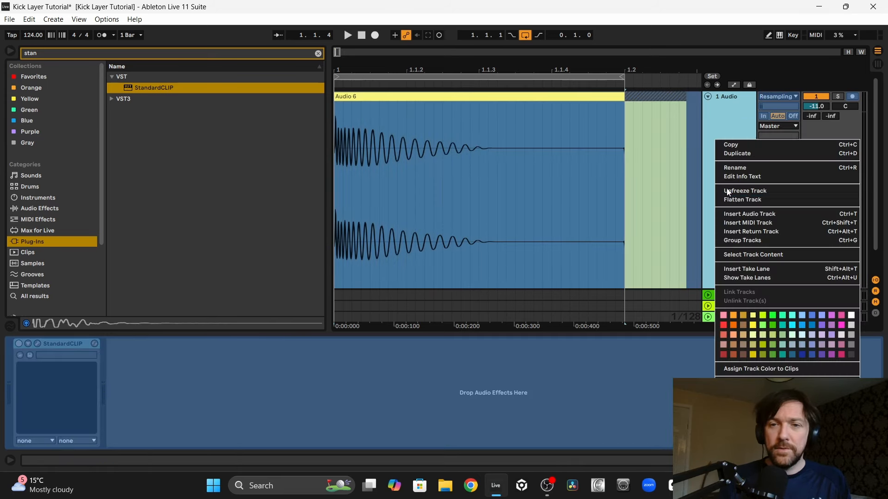
left_click(734, 198)
Consolidate the shortened kick clip with the silence after it into a one-beat clip ending at 1.2.
left_click(338, 122)
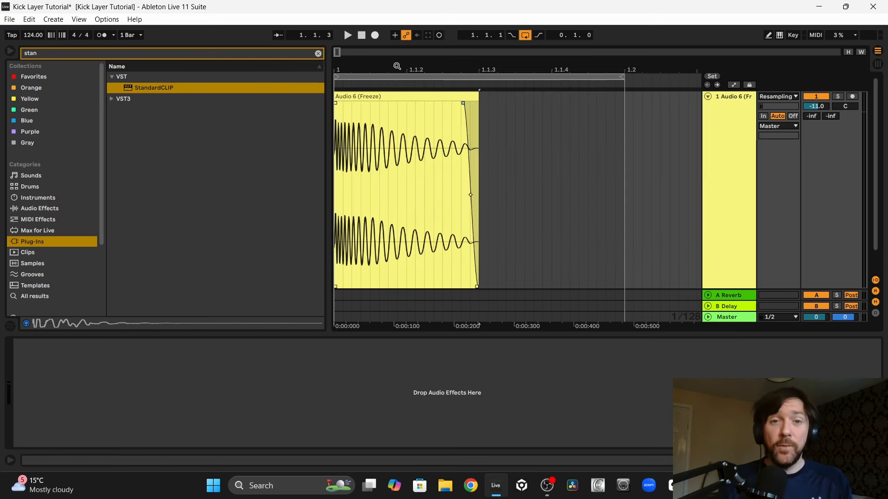
key("minus")
left_click_drag(363, 70, 363, 64)
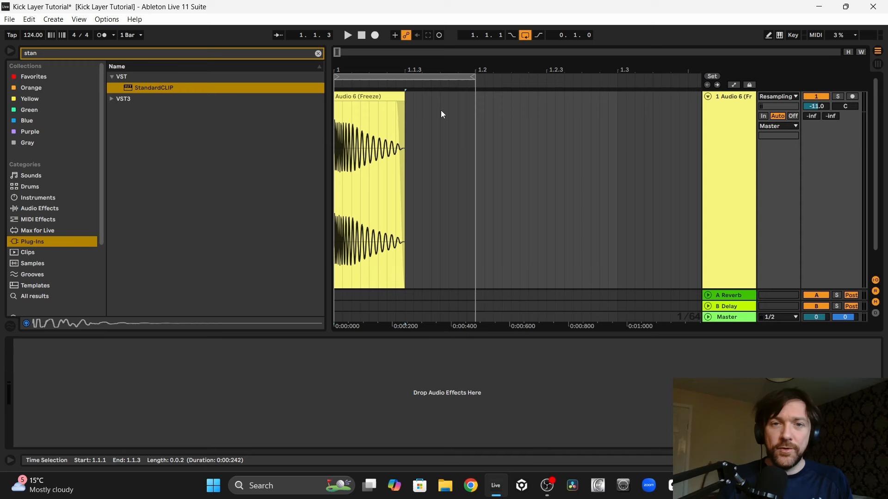
left_click(472, 132, "shift")
key("ctrl+j")
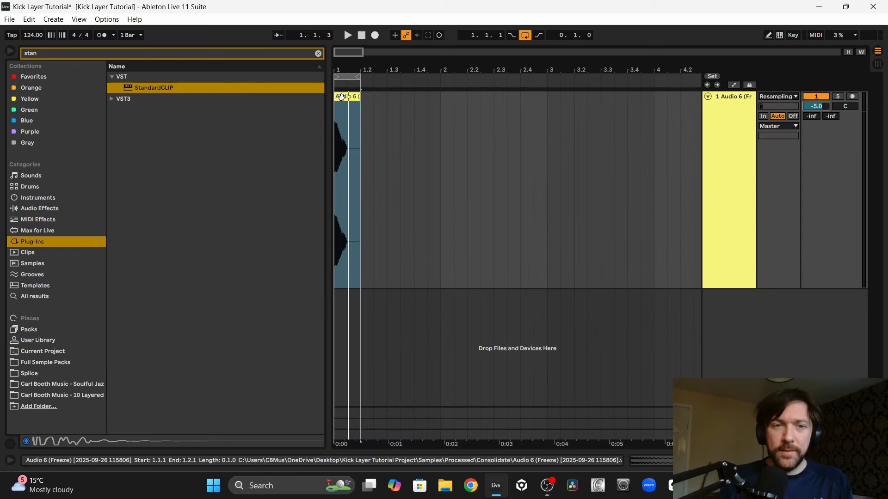
Duplicate the consolidated one-beat kick clip 15 times along the timeline.
key("space")
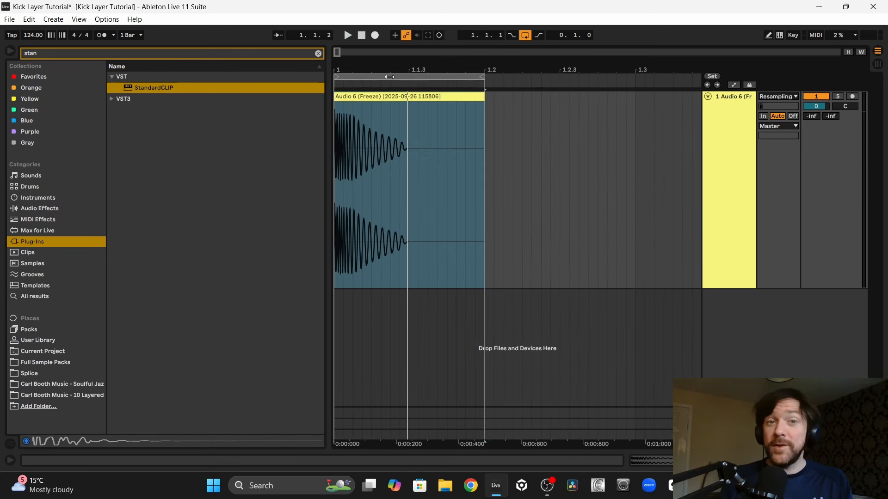
left_click(389, 76)
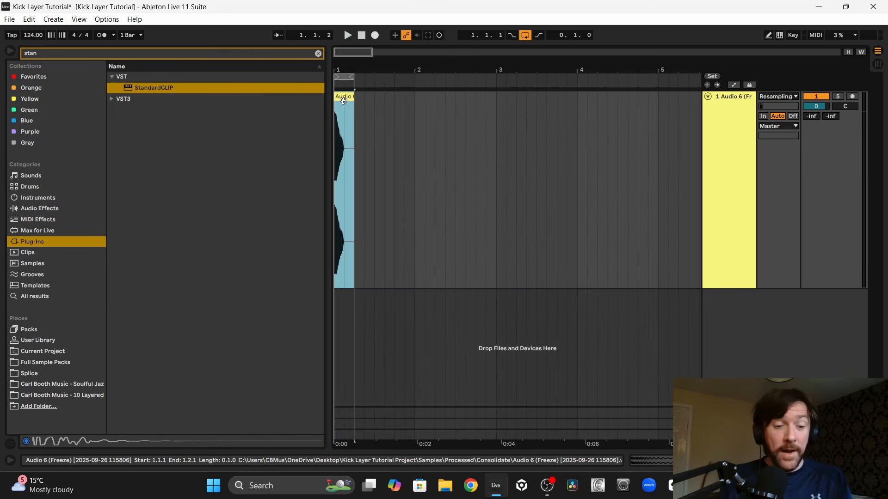
key("ctrl+d")
key("ctrl+d")
key("ctrl+d")
key("ctrl+d")
key("ctrl+d")
key("ctrl+d")
key("ctrl+d")
key("ctrl+d")
key("ctrl+d")
key("ctrl+d")
key("ctrl+d")
key("ctrl+d")
key("ctrl+d")
key("ctrl+d")
key("ctrl+d")
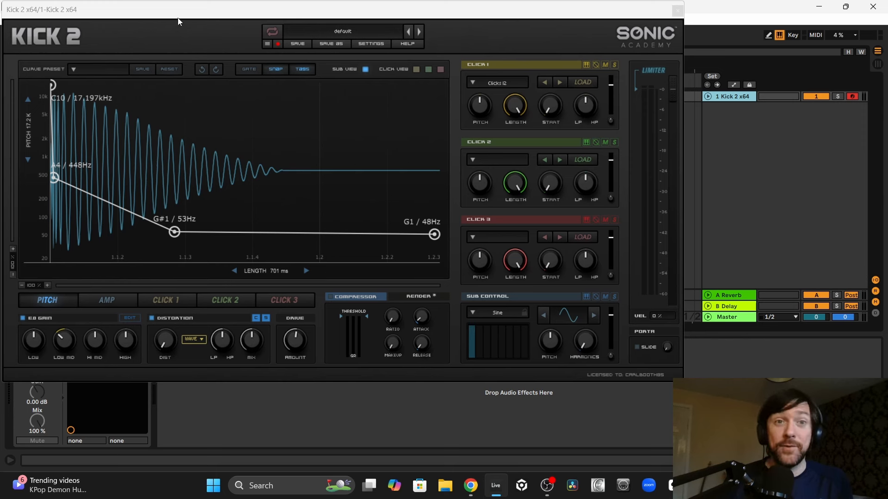
Load the Anger Management 01 preset from Kick 2's factory House category and close the plug-in window.
left_click(348, 31)
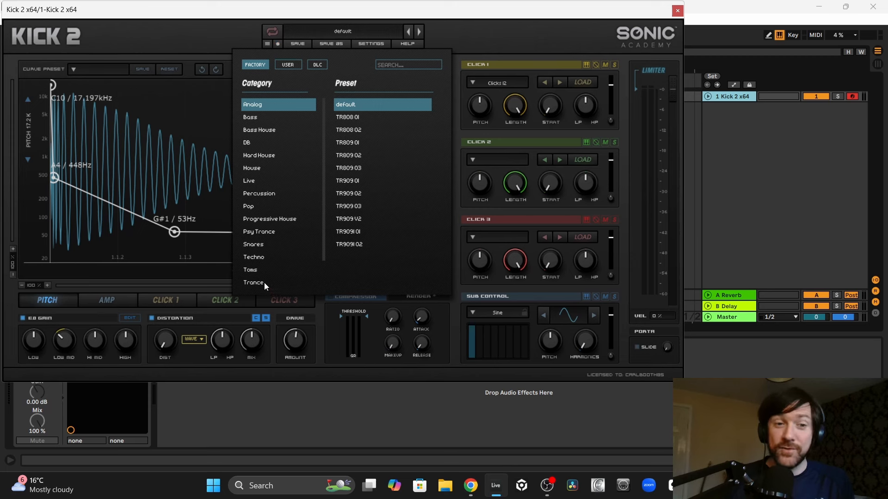
left_click(256, 168)
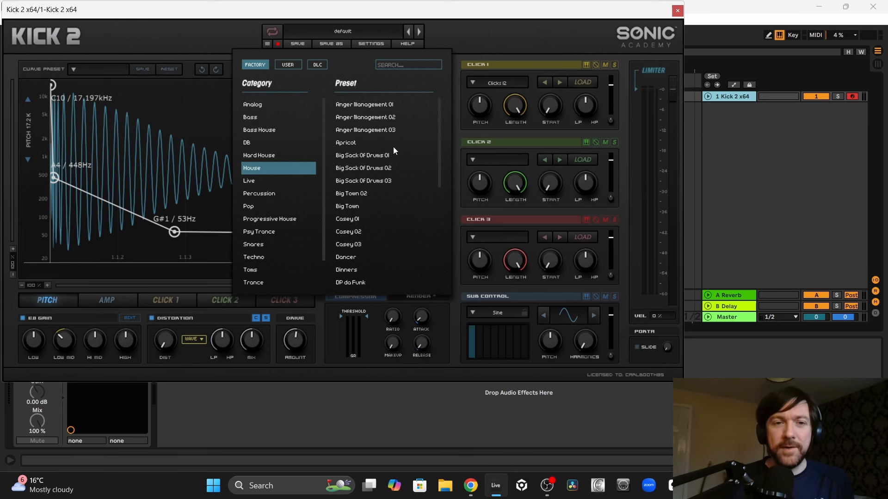
left_click(356, 106)
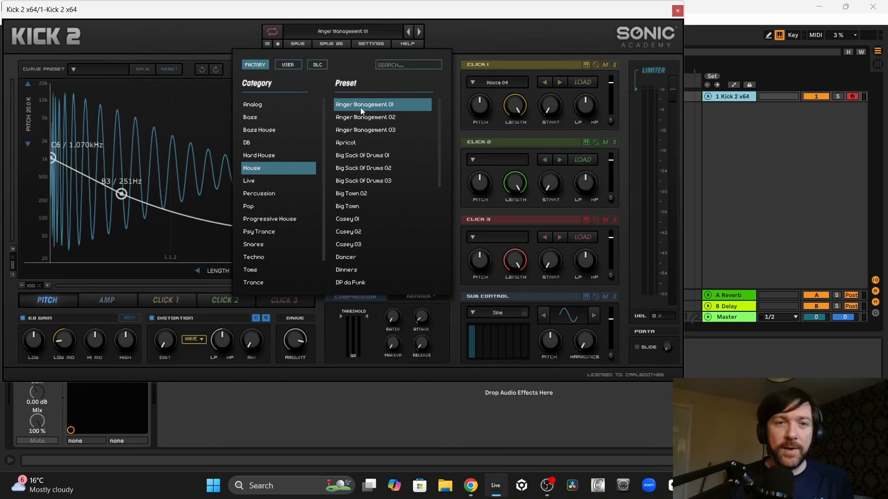
left_click(359, 107)
left_click(677, 10)
Loop the first beat of the Kick 2 track, from 1 to 1.2.
left_click_drag(442, 96, 355, 104)
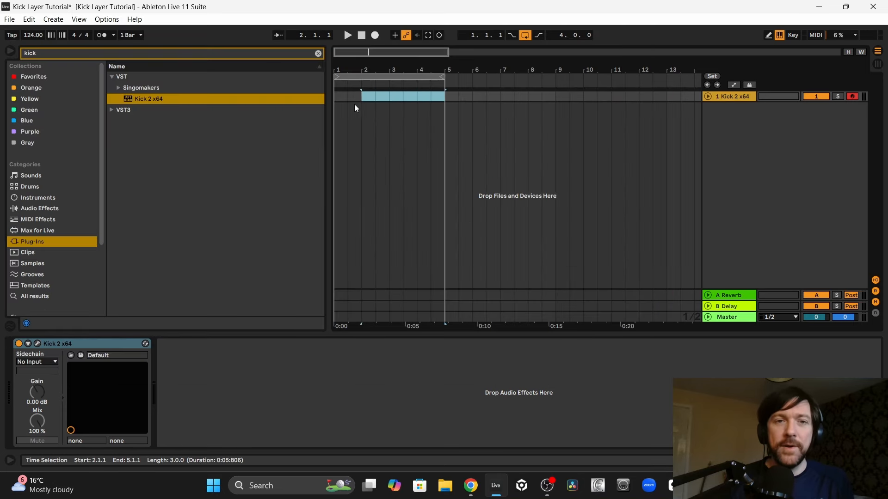
left_click_drag(363, 70, 393, 124)
left_click_drag(420, 97, 300, 90)
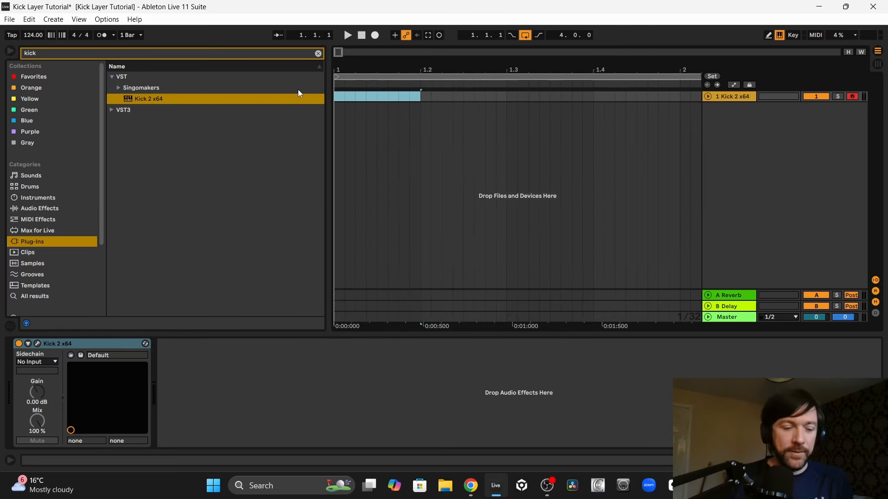
key("ctrl+l")
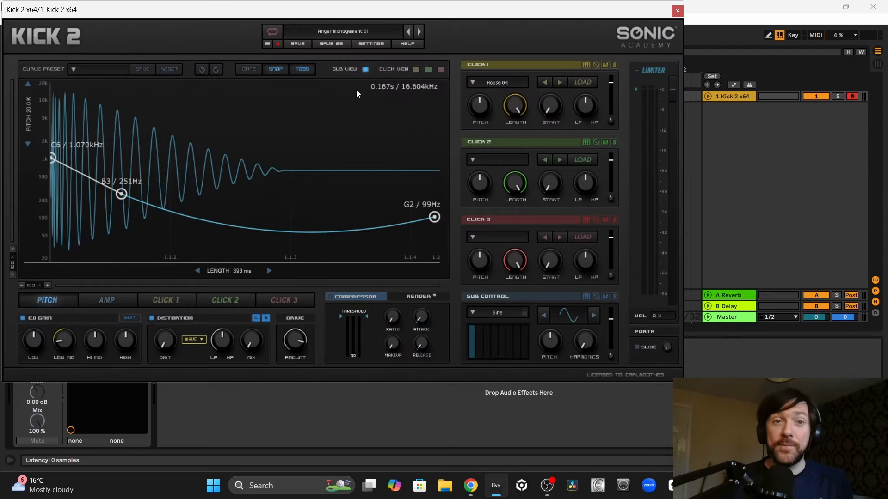
Play the loop and audition Kick 2's House presets from Anger Management 01 through Big Sack Of Drums 01.
key("space")
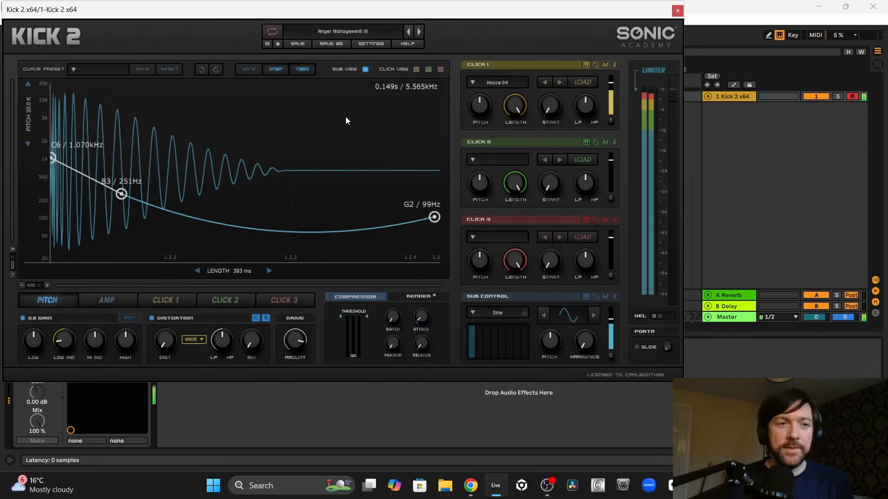
left_click(419, 32)
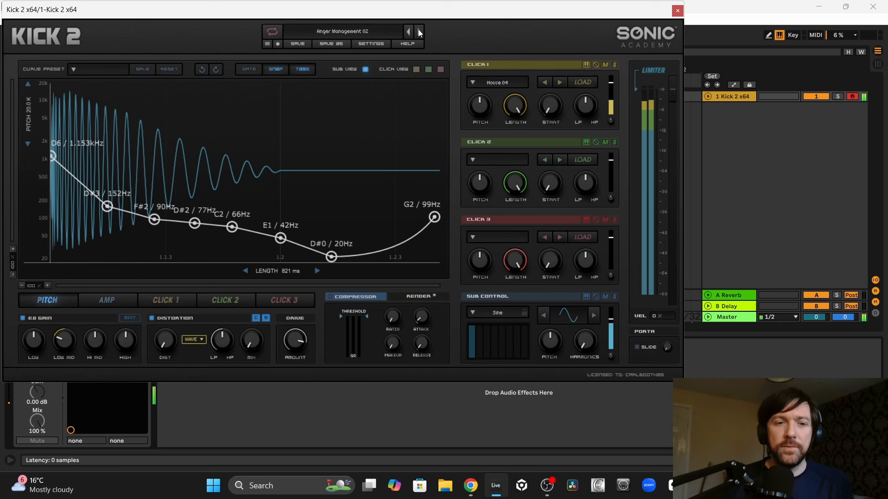
left_click(419, 32)
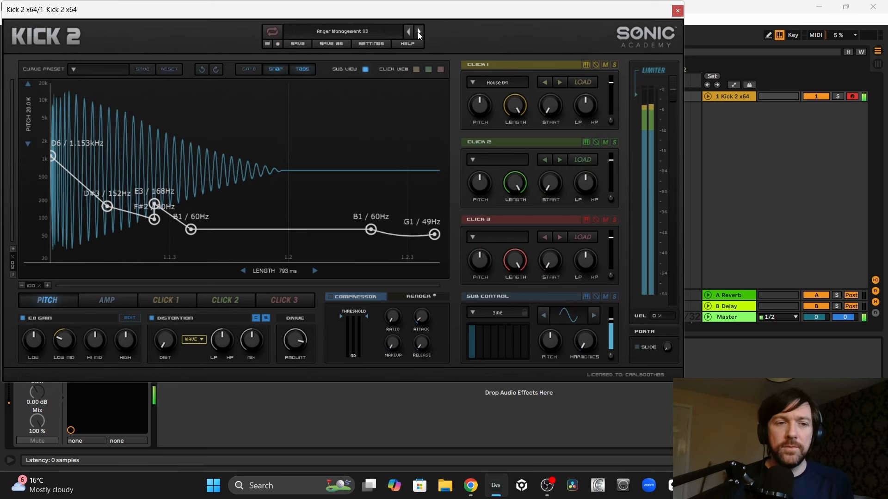
left_click(419, 31)
left_click(419, 32)
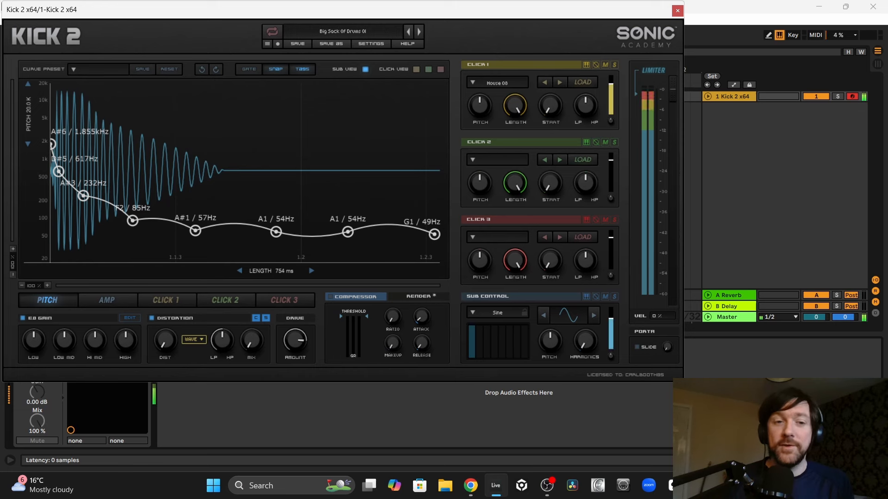
left_click_drag(276, 271, 235, 272)
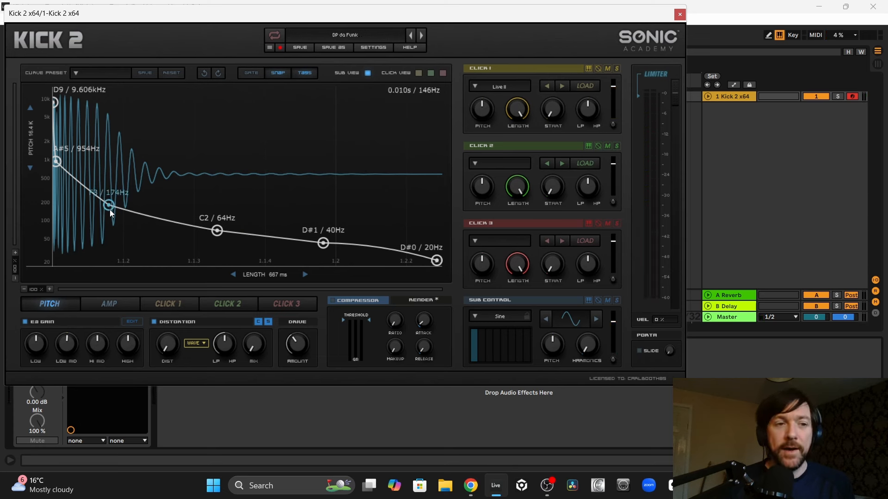
Raise the DP da Funk pitch curve's third node to F#3 (185 Hz) and lower its first node to C9 (8.372 kHz).
left_click_drag(110, 210, 110, 207)
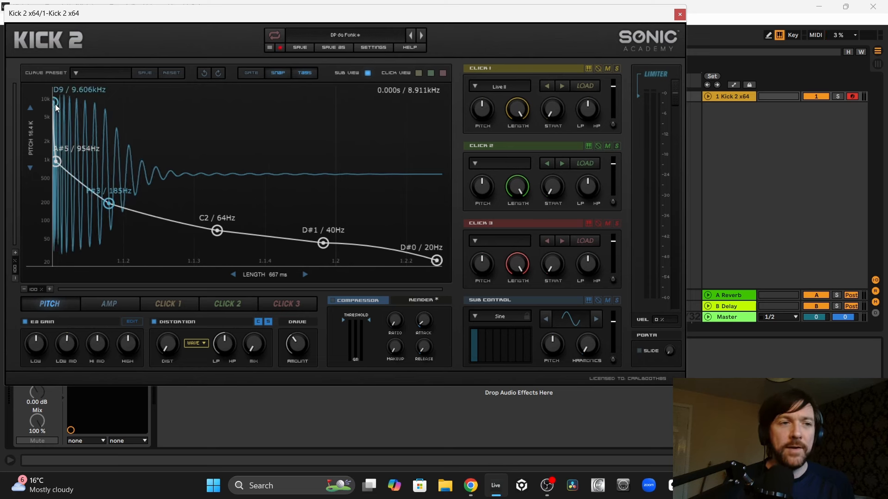
left_click_drag(54, 104, 54, 107)
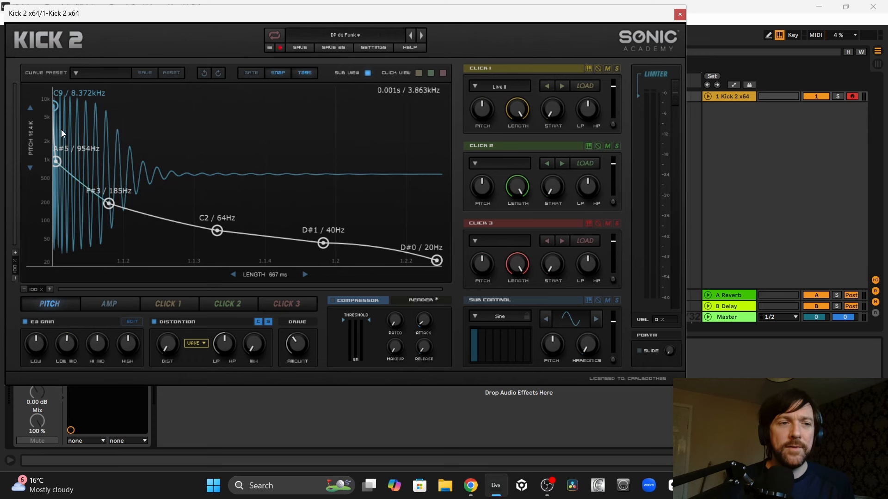
Set the pitch curve's second node to C5, its third to C3 and its last two to C1, and set the length to 807 ms.
left_click_drag(56, 161, 58, 179)
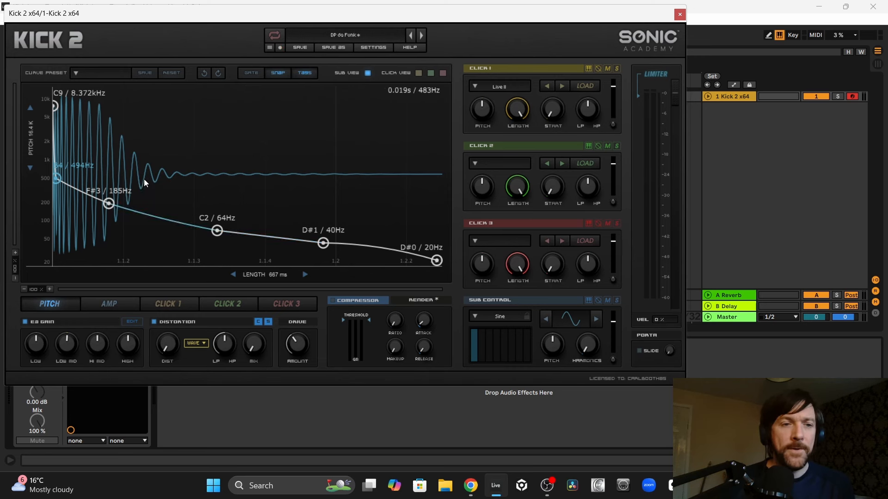
left_click_drag(107, 204, 124, 214)
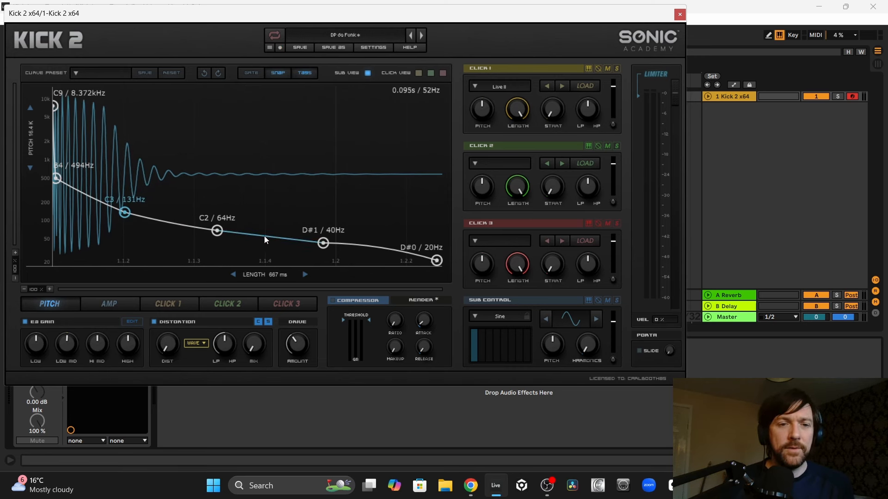
left_click_drag(325, 246, 325, 252)
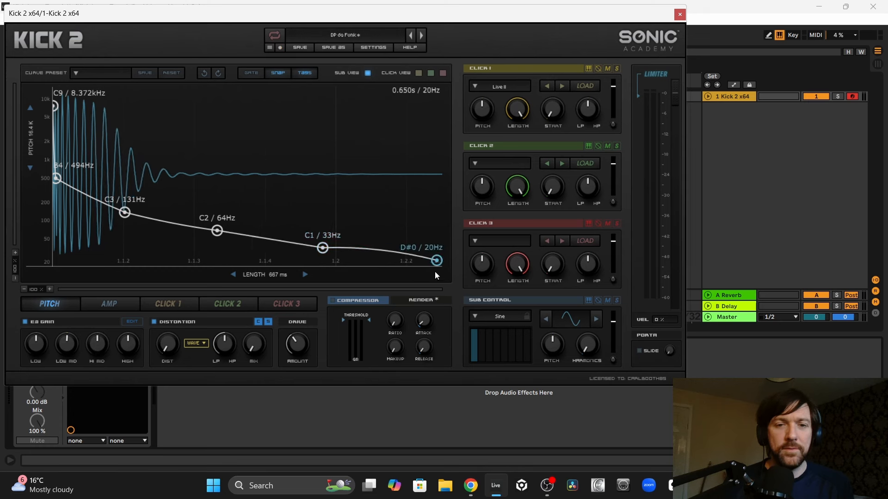
left_click_drag(436, 261, 436, 249)
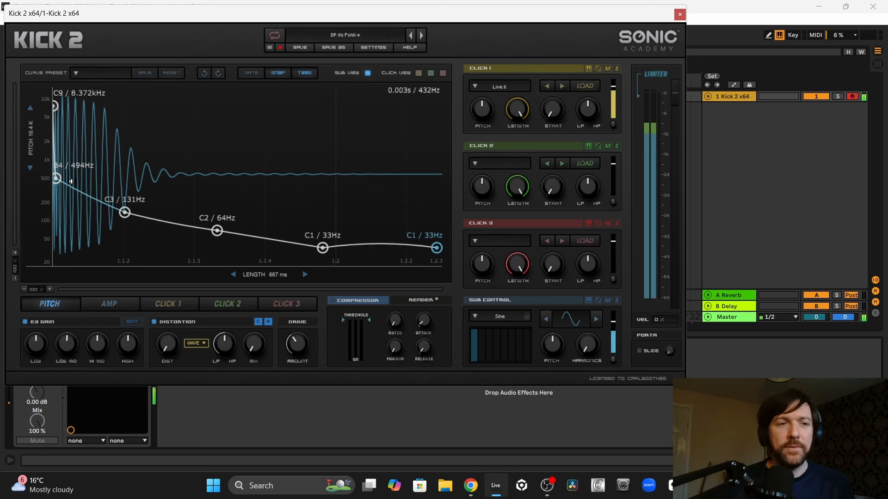
left_click_drag(56, 178, 57, 178)
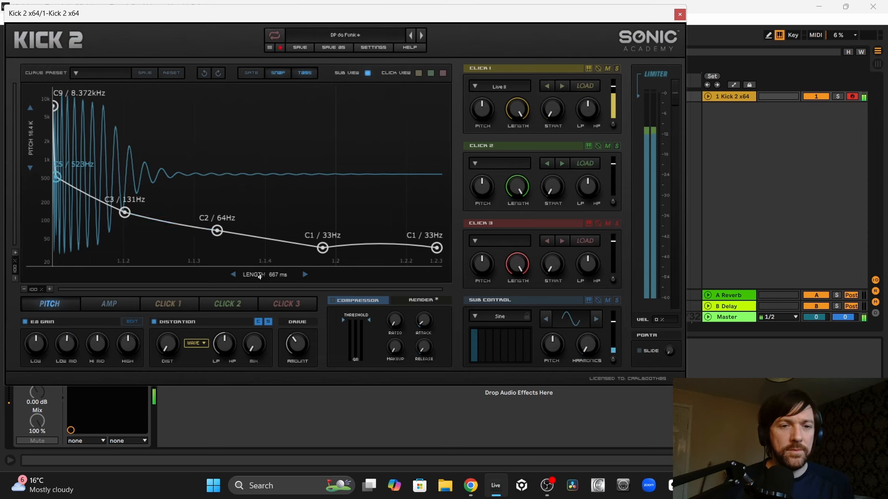
mouse_move(264, 275)
left_mouse_down()
mouse_move(294, 274)
mouse_move(199, 274)
mouse_move(279, 275)
left_mouse_up()
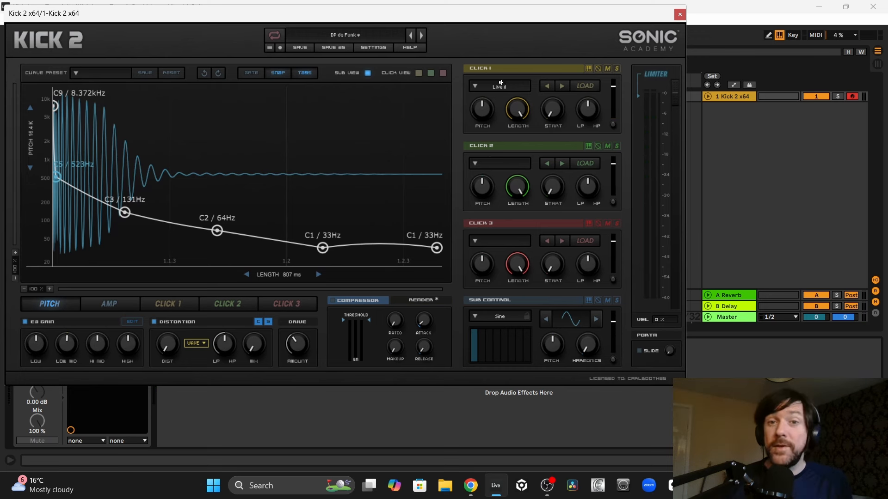
Keep Live 11 as the Click 1 sample and load the factory Hats 01 sample into Click 2.
left_click(473, 85)
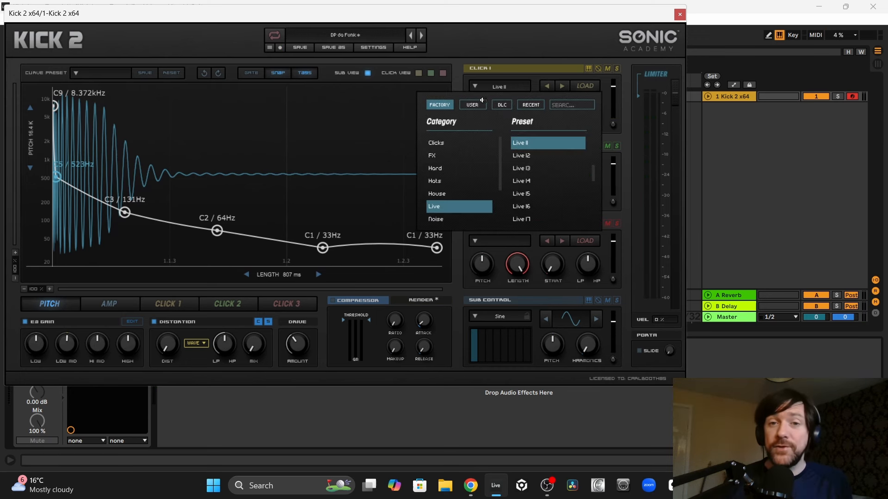
left_click(530, 144)
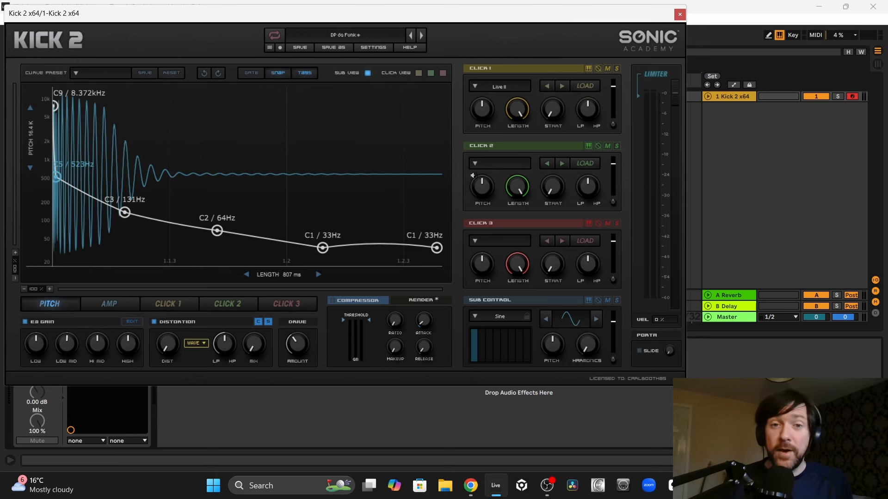
left_click(476, 163)
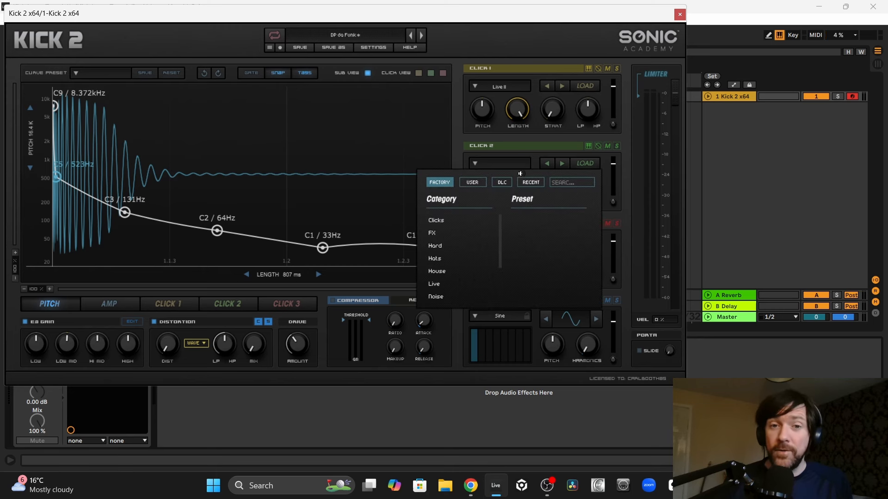
left_click(436, 260)
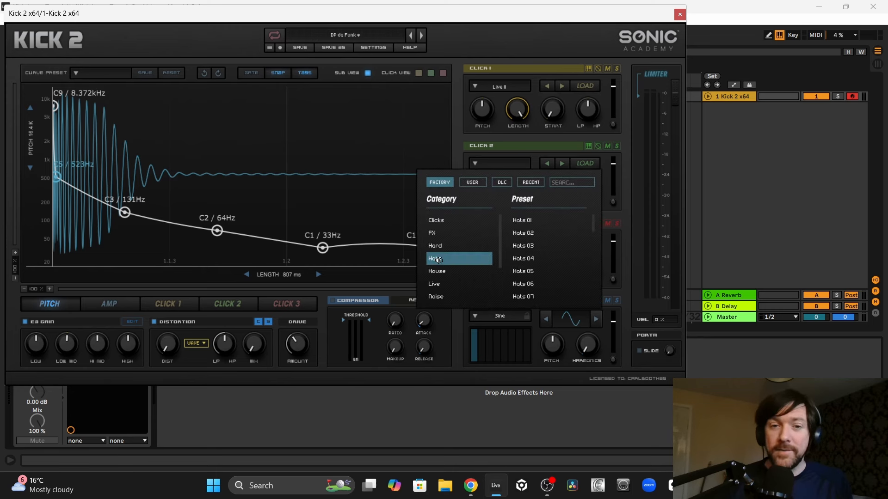
left_click(528, 222)
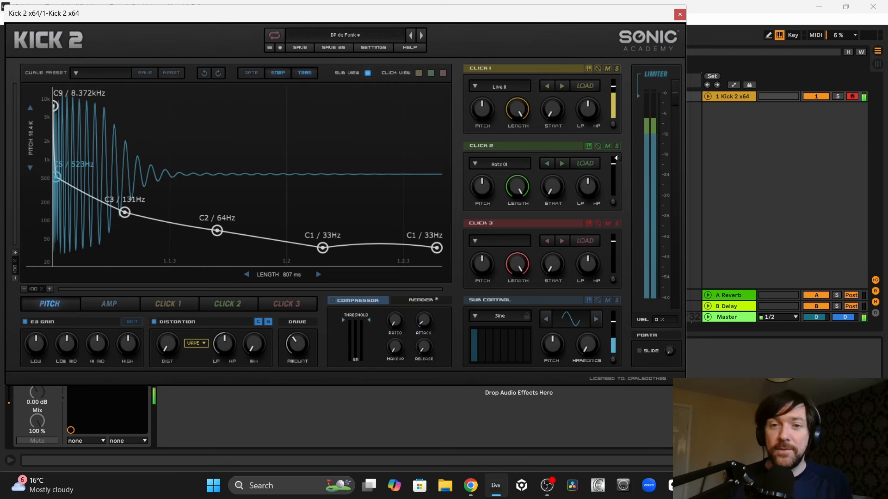
Blend the Click 2 hat with the kick by lowering its level, shortening it and pitching it down, and lower Click 1's level slightly.
left_click_drag(614, 163, 613, 170)
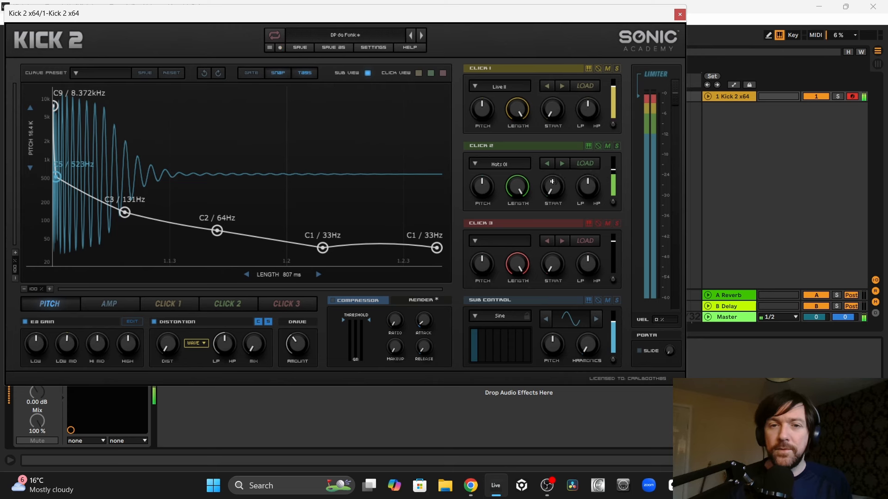
left_click(608, 146)
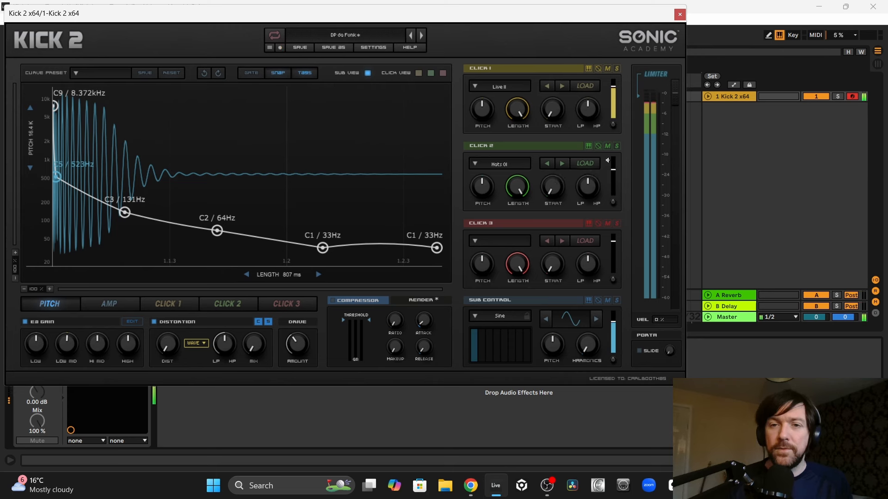
left_click_drag(514, 188, 484, 199)
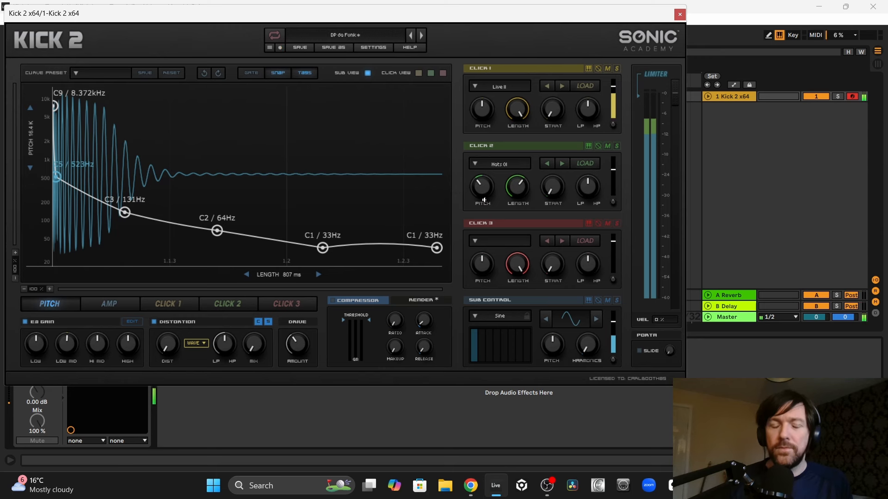
left_click(608, 68)
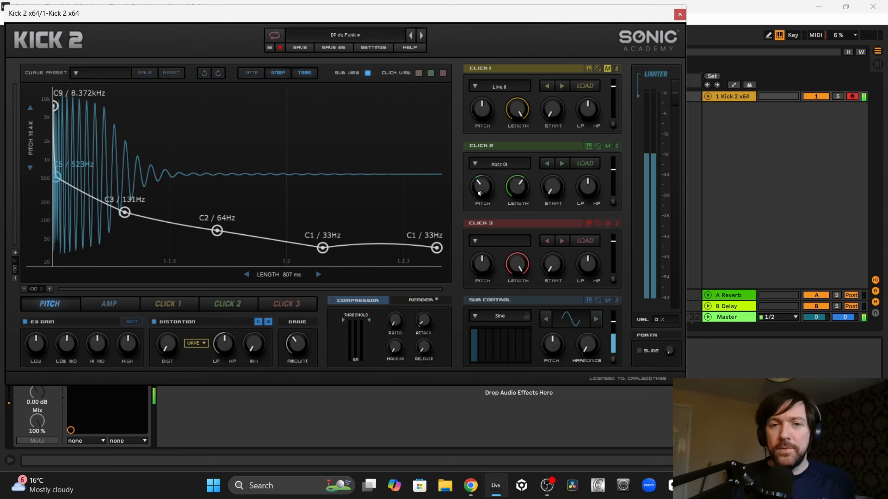
mouse_move(482, 187)
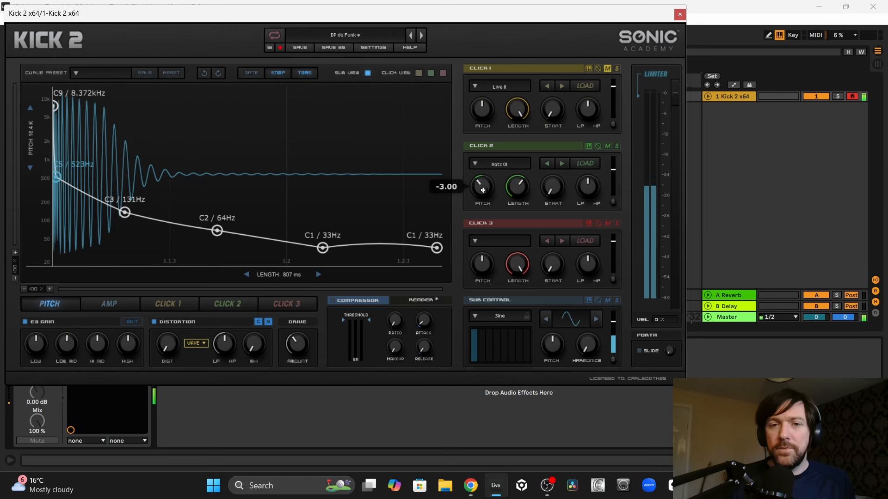
left_click_drag(482, 187, 482, 183)
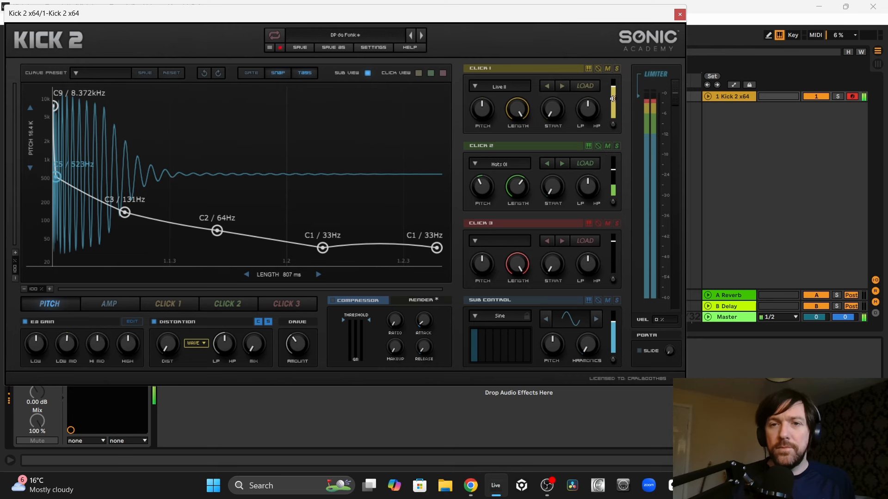
left_click_drag(613, 88, 613, 89)
Unfold the Kick 2 track in the arrangement, then freeze and flatten it to audio.
left_click(729, 187)
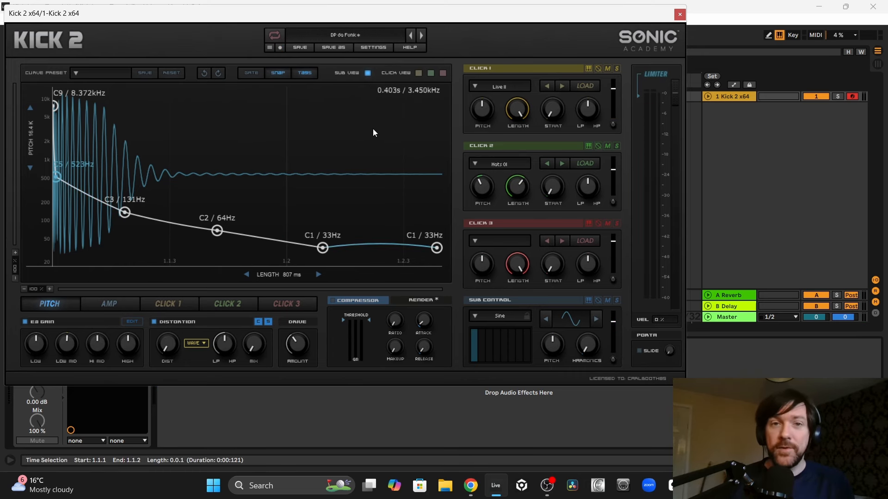
left_click(710, 95)
left_click(707, 96)
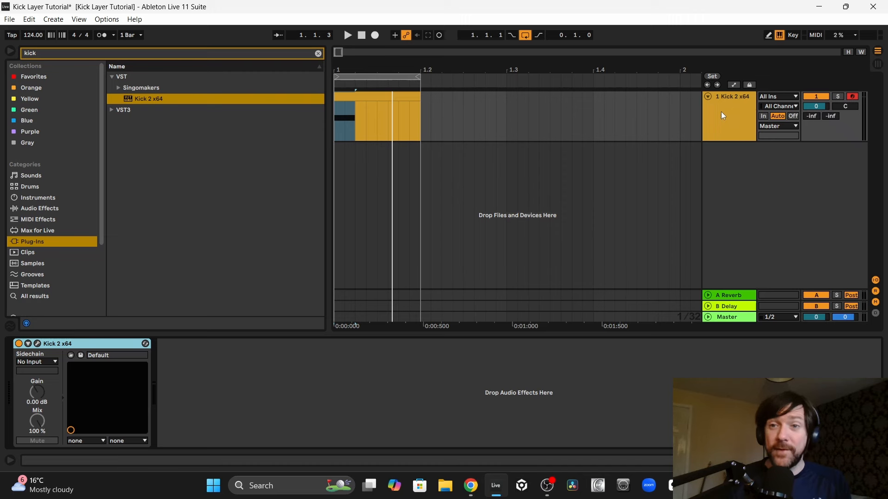
right_click(721, 112)
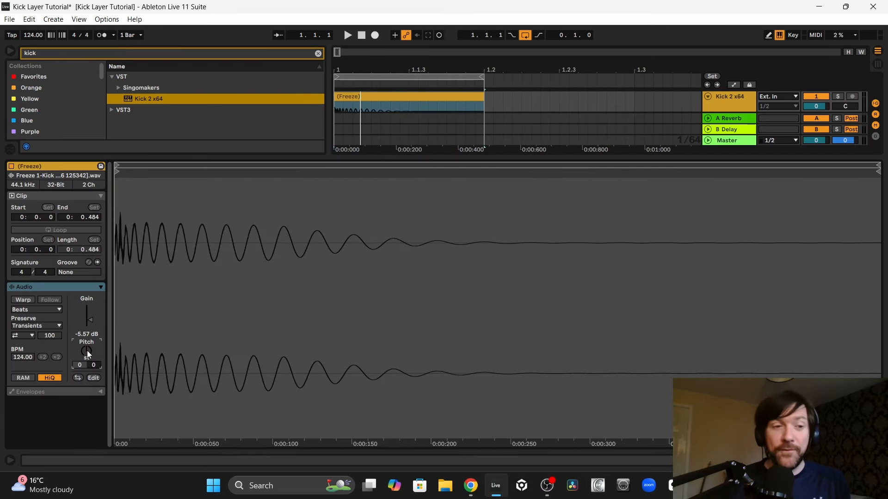
Transpose the frozen kick clip down 3 semitones, play it, and consolidate its first beat from 1 to 1.2.
scroll(87, 351, "down", 3)
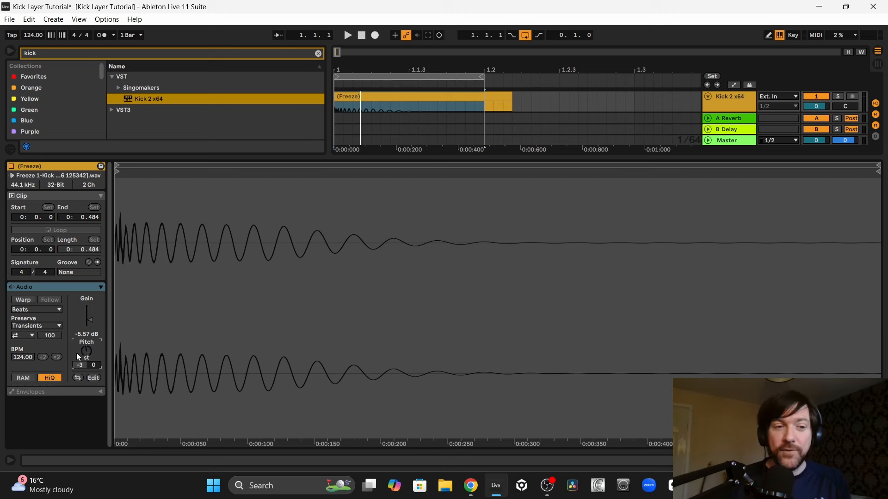
key("space")
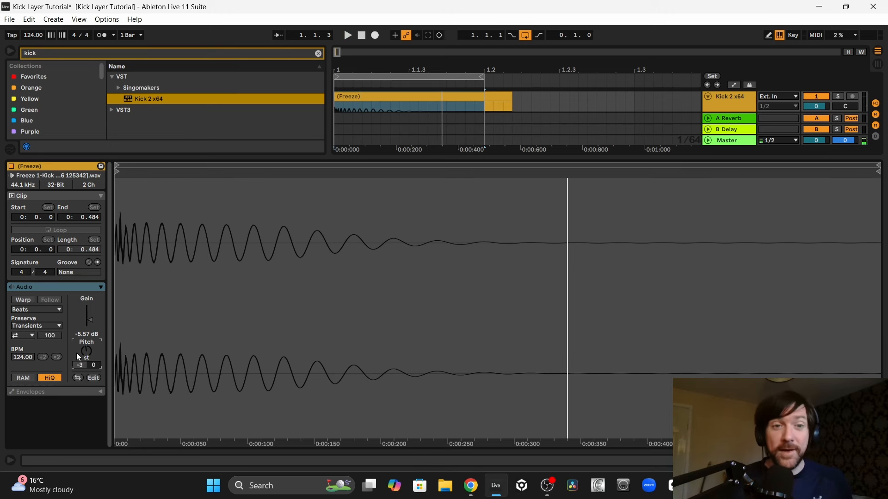
left_click_drag(484, 118, 282, 110)
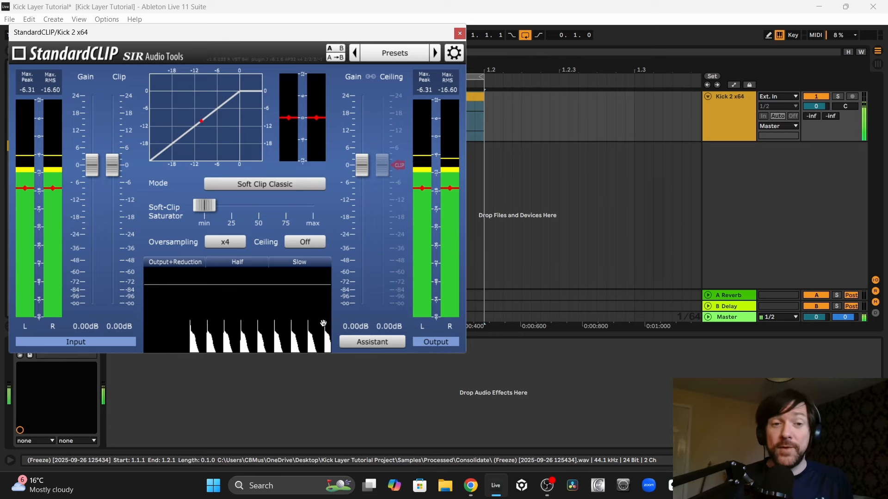
Set StandardCLIP's clip level to -9.80 dB, raise its soft-clip saturation, and freeze the Kick 2 track.
left_click_drag(113, 165, 115, 200)
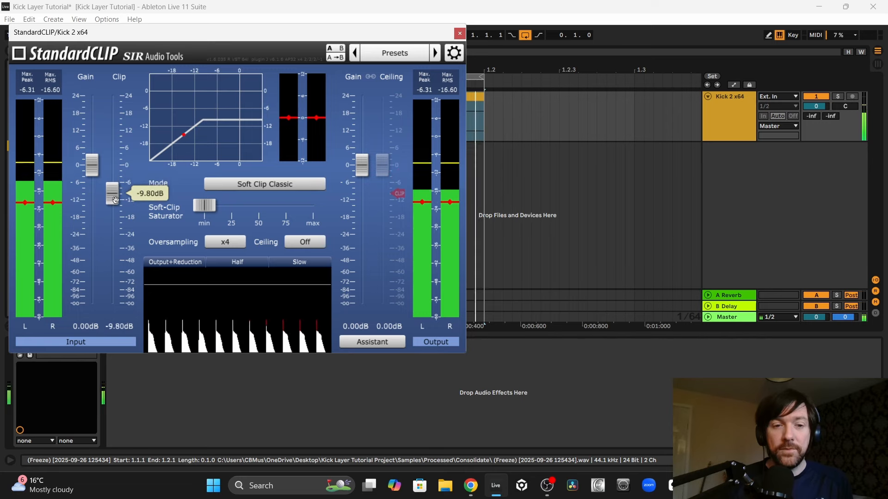
left_click_drag(206, 206, 255, 211)
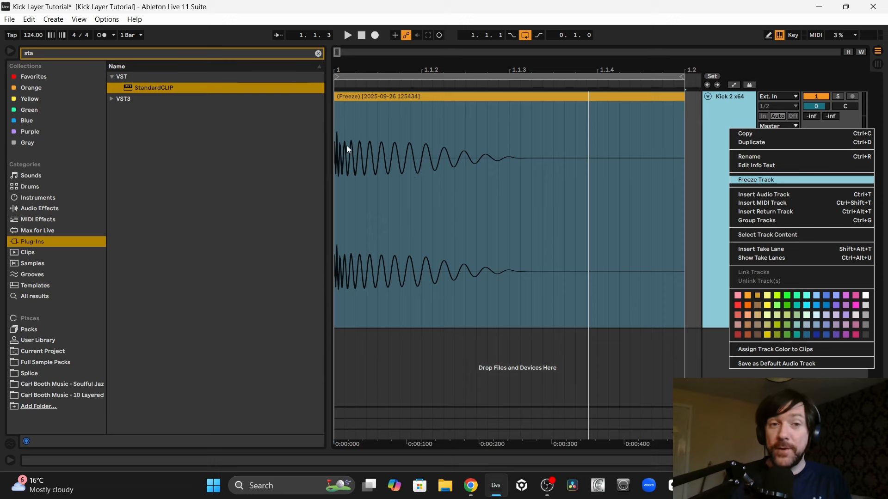
left_click(756, 179)
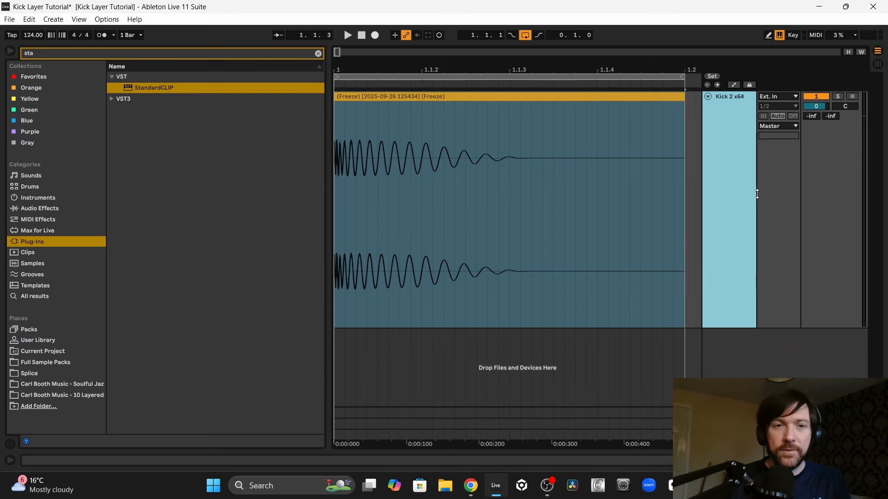
Raise the gain of the clipped kick's audio clip and set the Kick 2 track volume to -4.0 dB.
double_click(337, 141)
left_click_drag(90, 318, 90, 315)
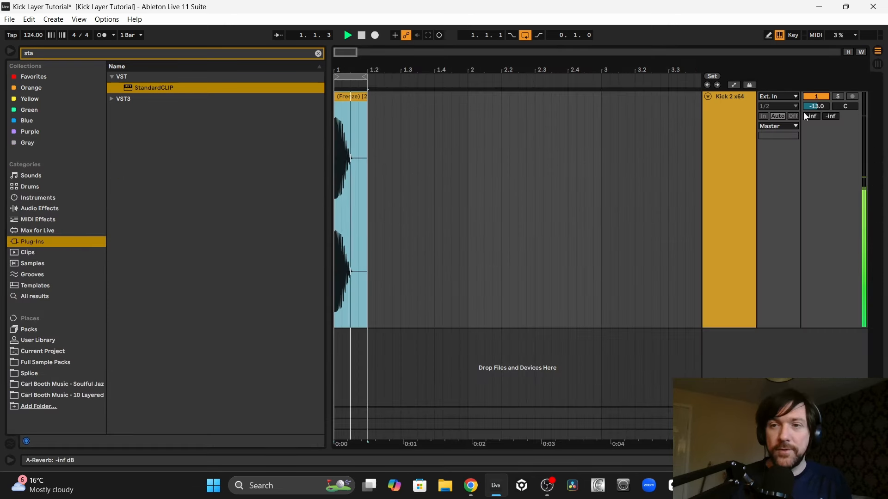
mouse_move(814, 106)
left_mouse_down()
mouse_move(814, 113)
mouse_move(813, 105)
left_mouse_up()
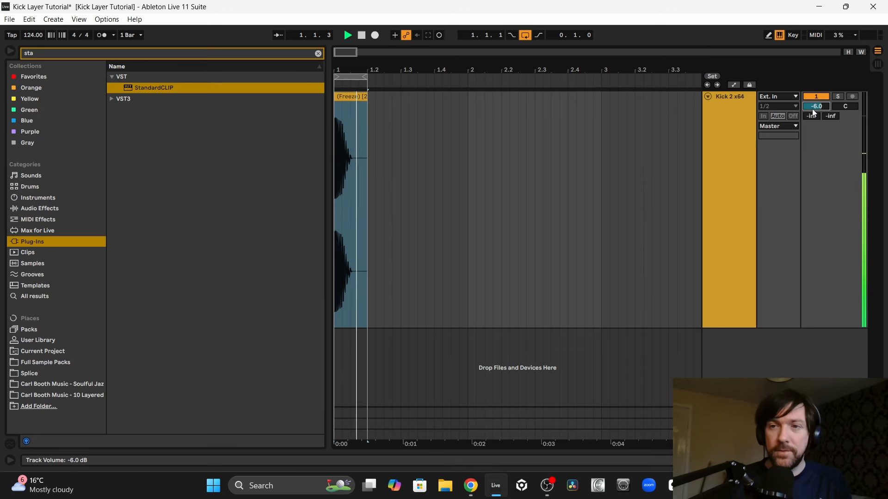
key("Up")
key("Up")
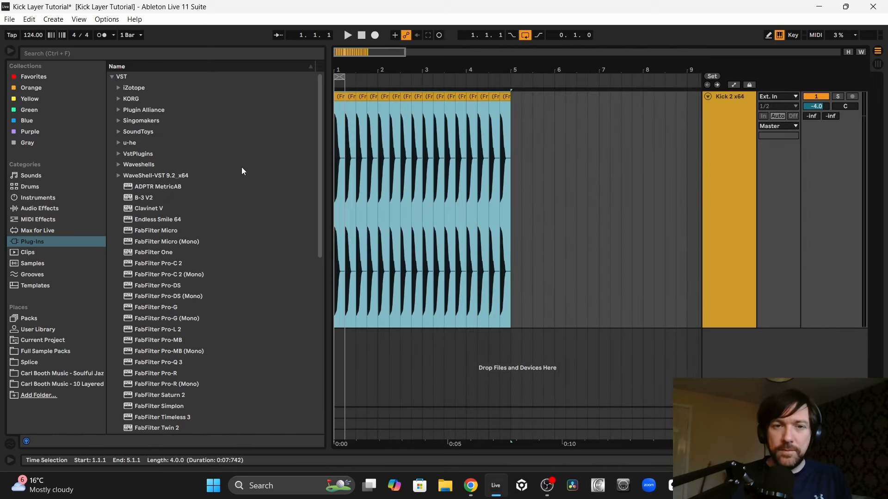
Consolidate the four bars of repeated kicks into one clip and add EQ Eight to the track with a low cut at 40 Hz.
key("ctrl+j")
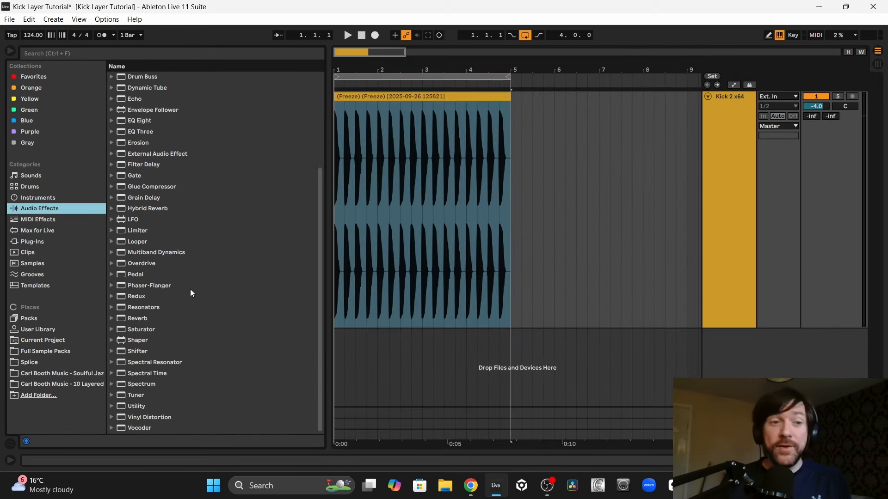
left_click(130, 123)
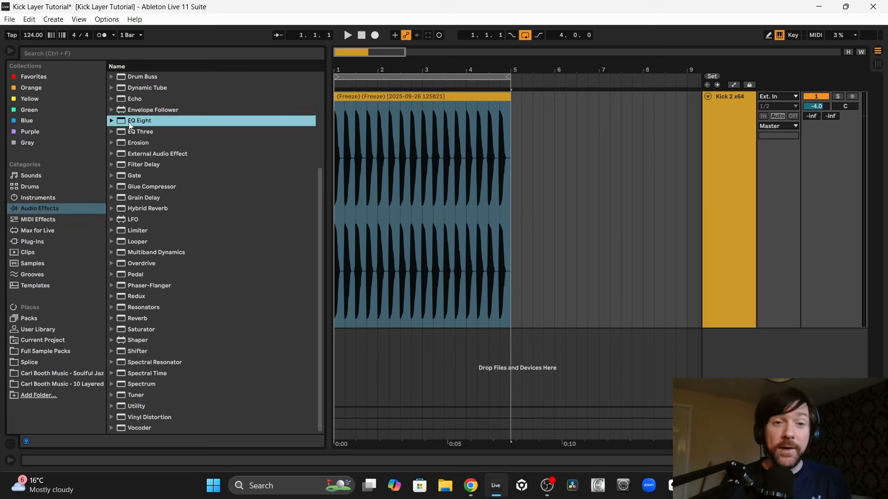
left_click_drag(364, 151, 364, 151)
left_click(56, 433)
left_click(52, 366)
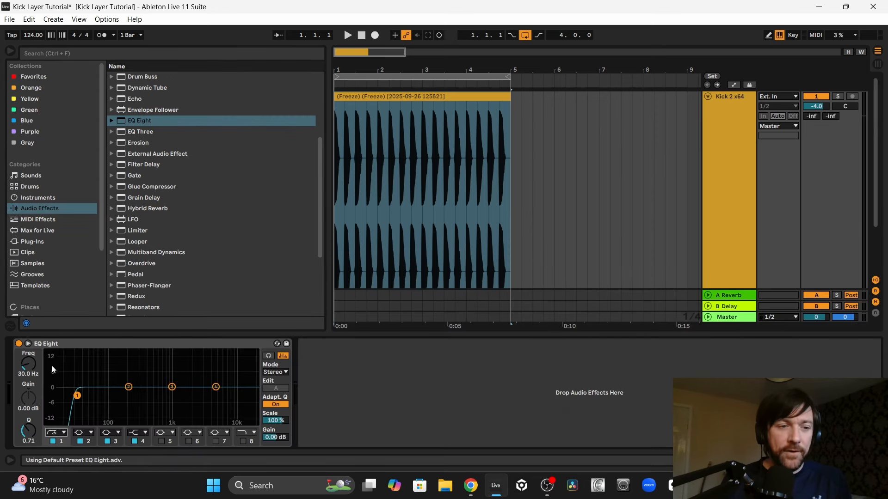
left_click_drag(29, 377, 27, 373)
Play the four-bar kick loop and compare the sound with EQ Eight switched off and on.
key("space")
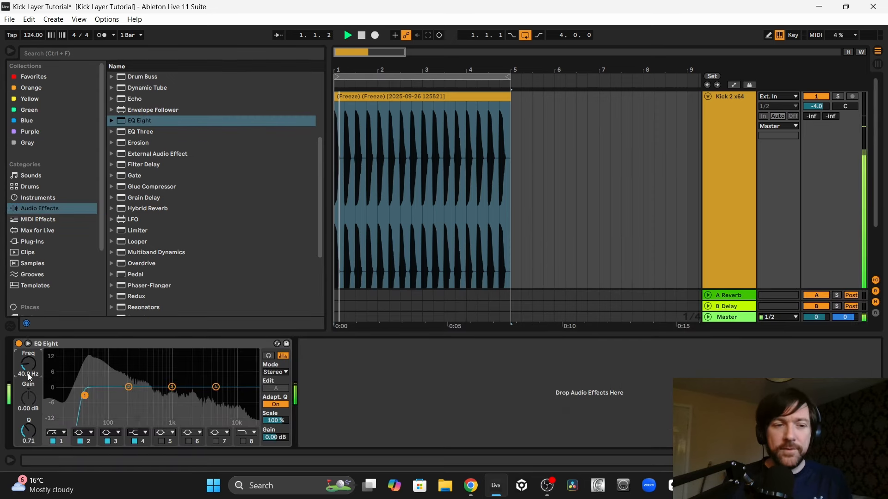
left_click(19, 344)
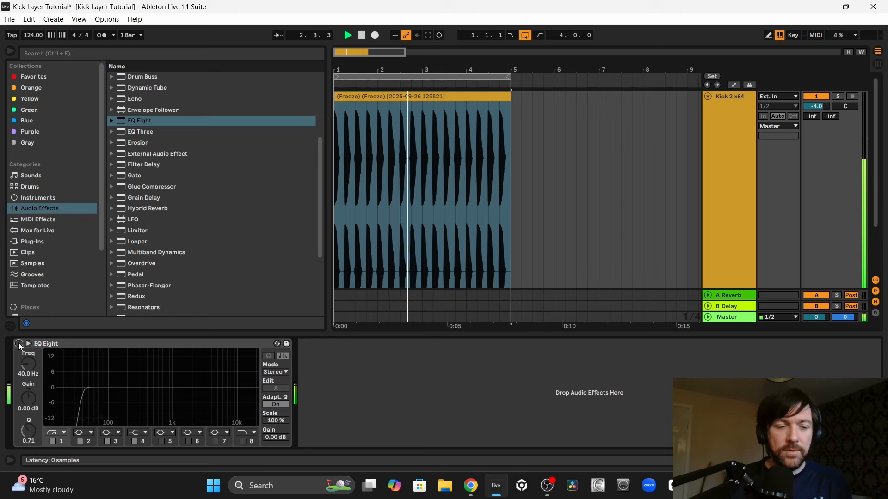
left_click(18, 343)
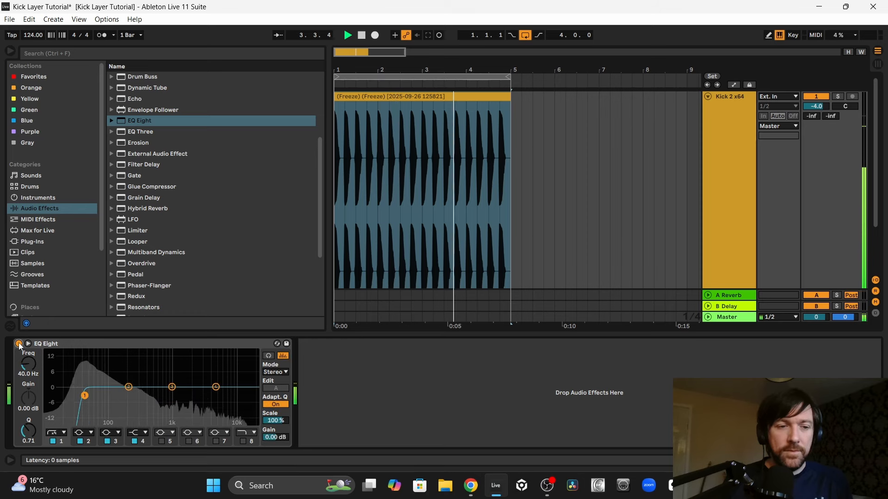
Dip EQ Eight's second band to -2.00 dB at 141 Hz and export the loop as the WAV file Kick Loop 9 - 124 BPM.
left_click_drag(128, 387, 116, 390)
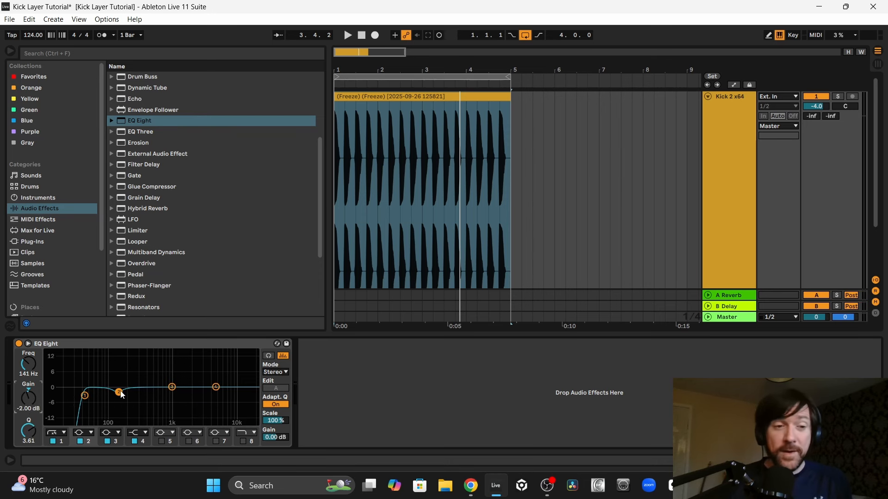
key("space")
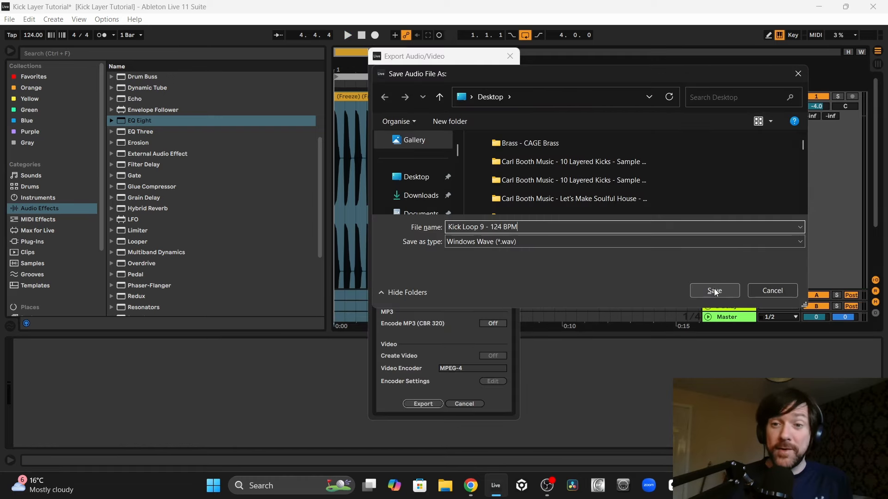
left_click(714, 292)
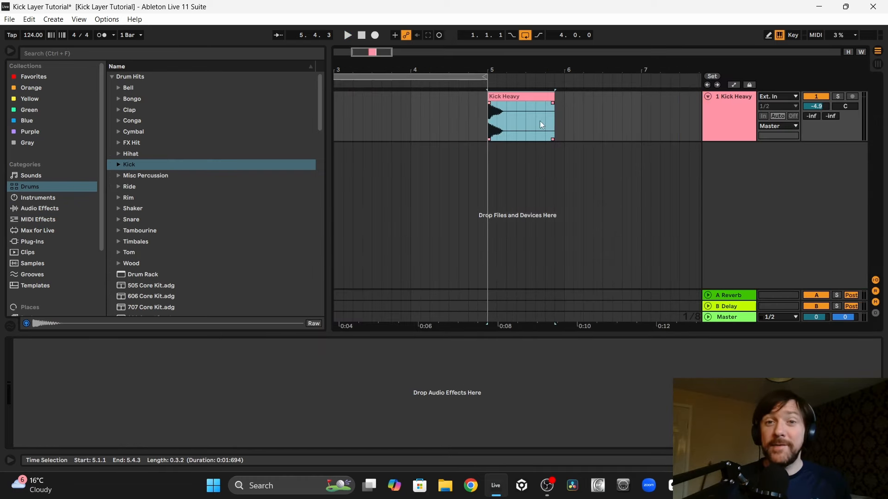
Loop the first beat and shorten the Kick Heavy clip within it, with a fade-out on its tail.
left_click_drag(509, 118, 501, 128)
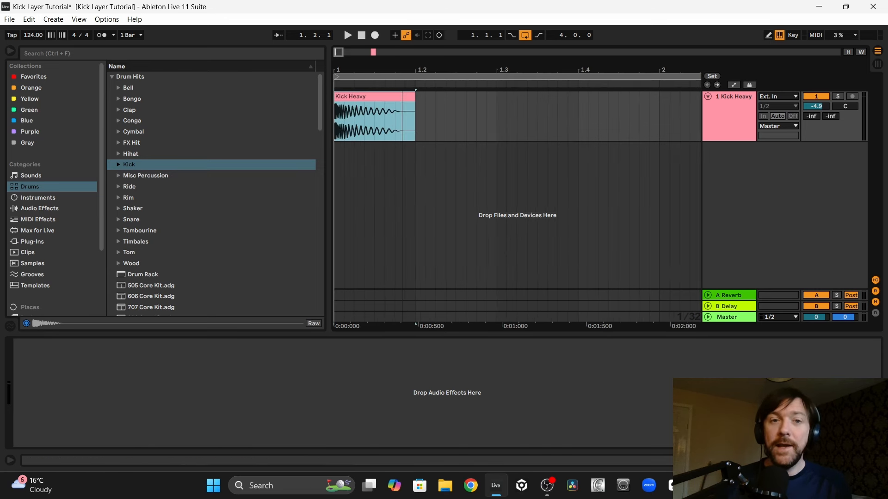
left_click_drag(418, 70, 407, 97)
key("ctrl+l")
left_click_drag(406, 103, 352, 103)
left_click(365, 127)
key("space")
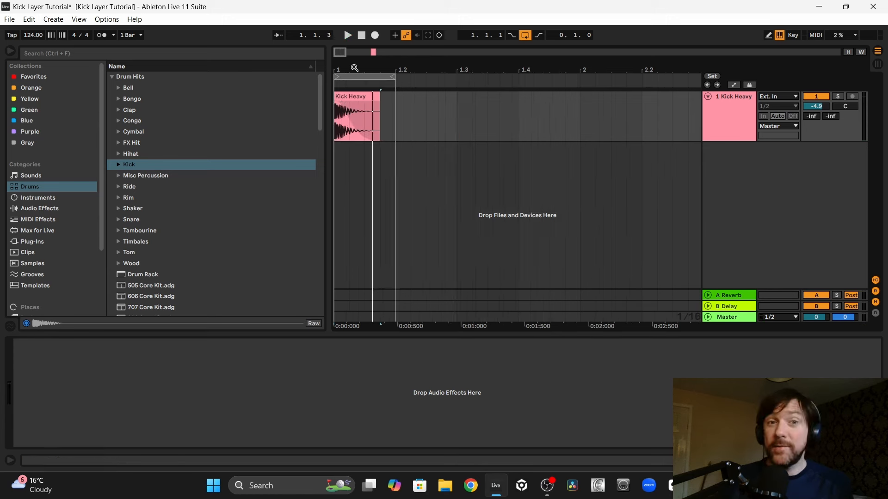
Consolidate the first beat of the Kick Heavy track into a one-beat clip and play it.
left_click_drag(352, 71, 364, 68)
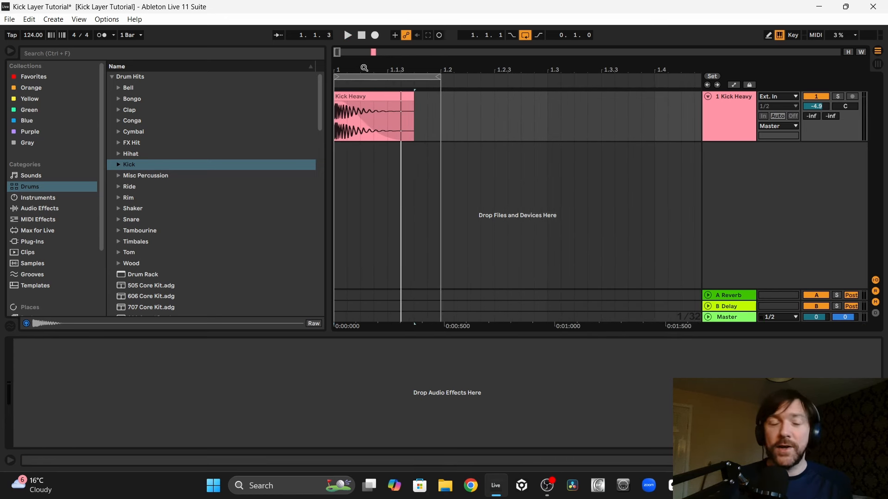
left_click_drag(439, 111, 315, 109)
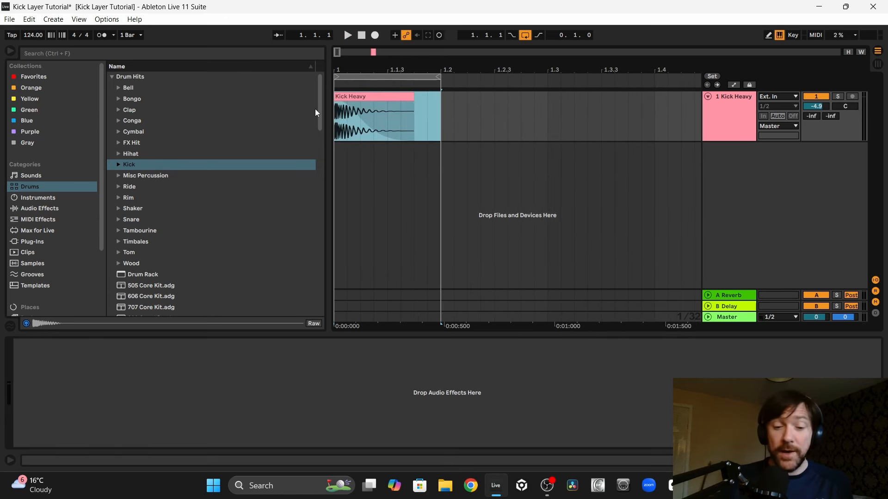
key("ctrl+j")
key("space")
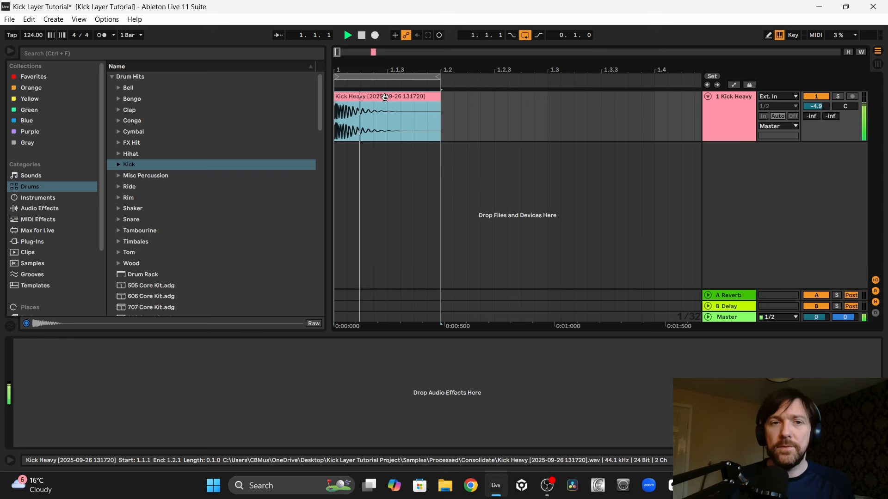
Add EQ Eight to the Kick Heavy track and set its high cut to 1.25 kHz while the loop plays.
left_click(39, 208)
left_click_drag(136, 123, 253, 404)
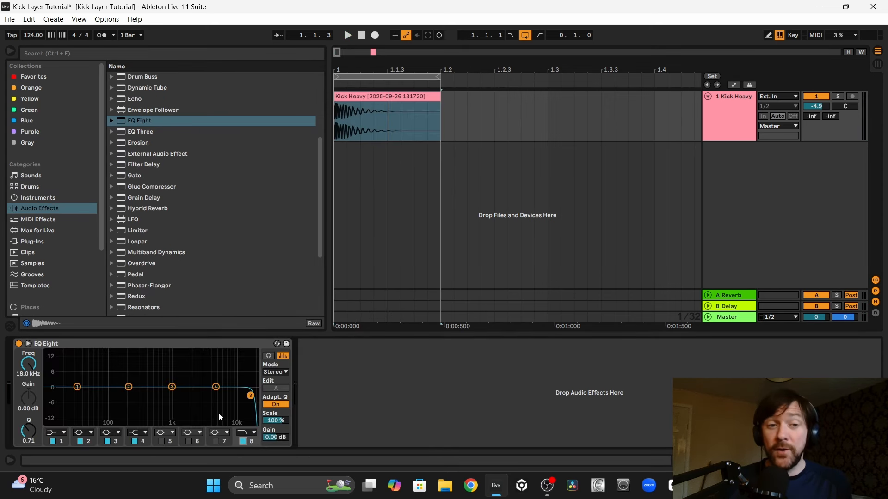
key("space")
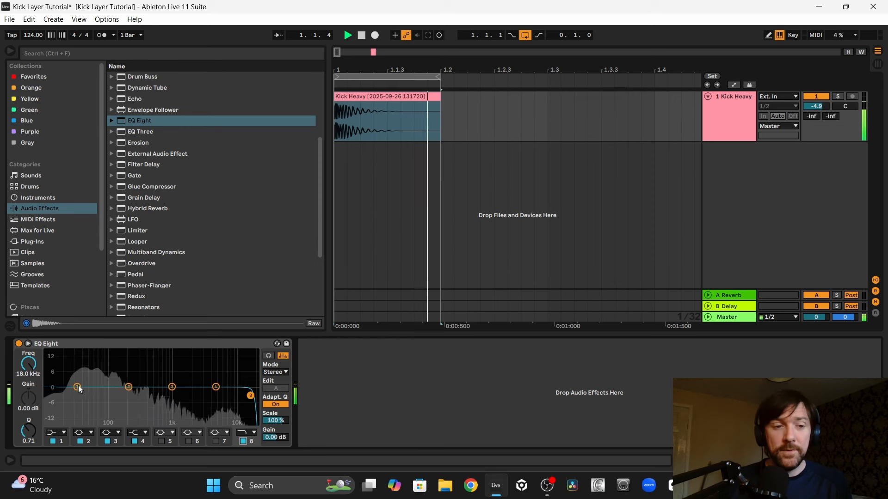
left_click_drag(251, 395, 177, 396)
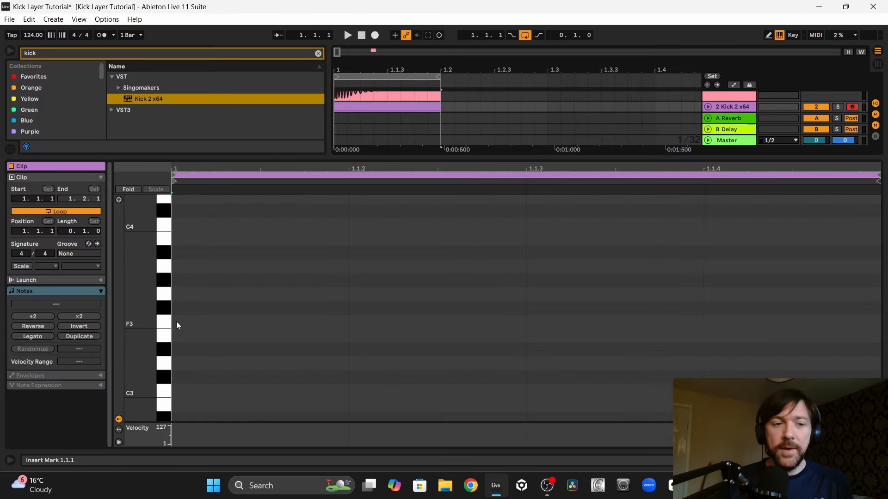
Add an F3 note at the start of the Kick 2 clip and put EQ Eight on the Kick 2 track.
double_click(177, 322)
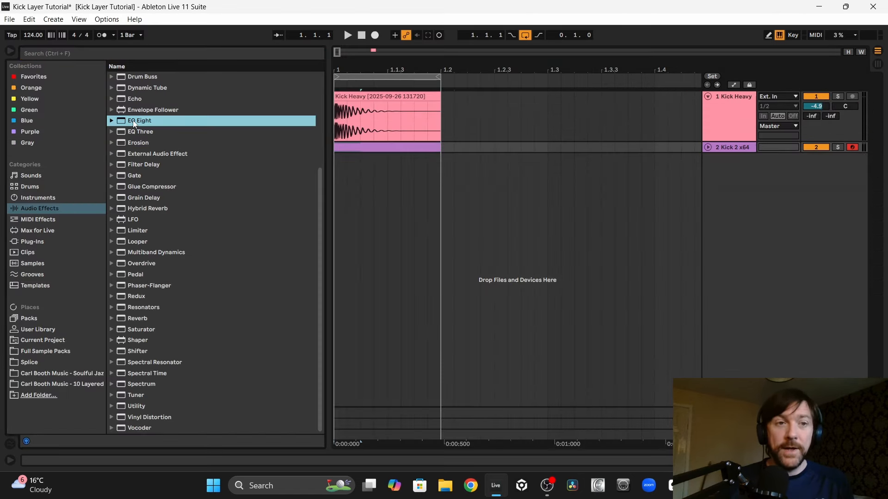
left_click_drag(387, 148, 339, 143)
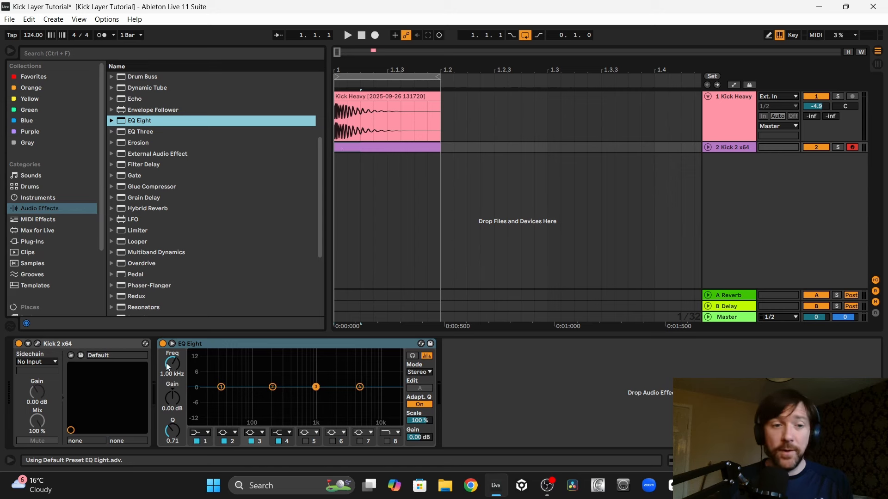
Set the Kick 2 track's EQ Eight to a low cut at 637 Hz and a 4.34 dB high-shelf boost at 4.17 kHz.
left_click(201, 433)
left_click(197, 366)
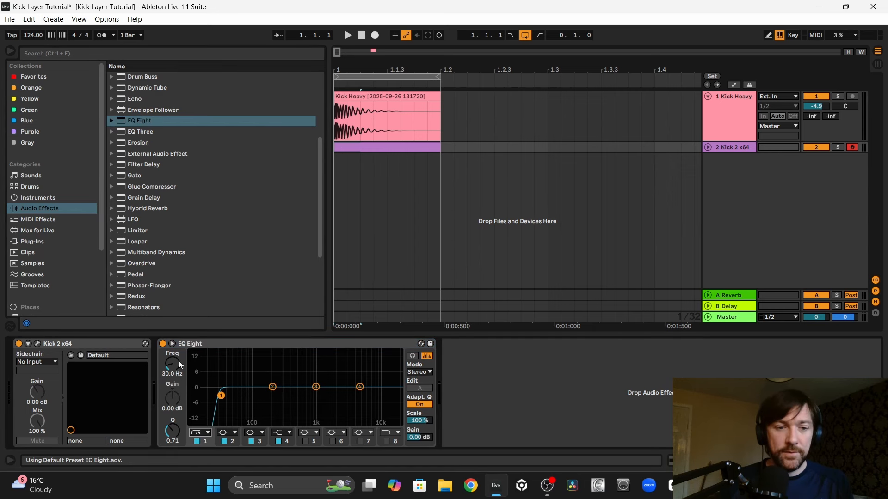
left_click_drag(175, 364, 175, 323)
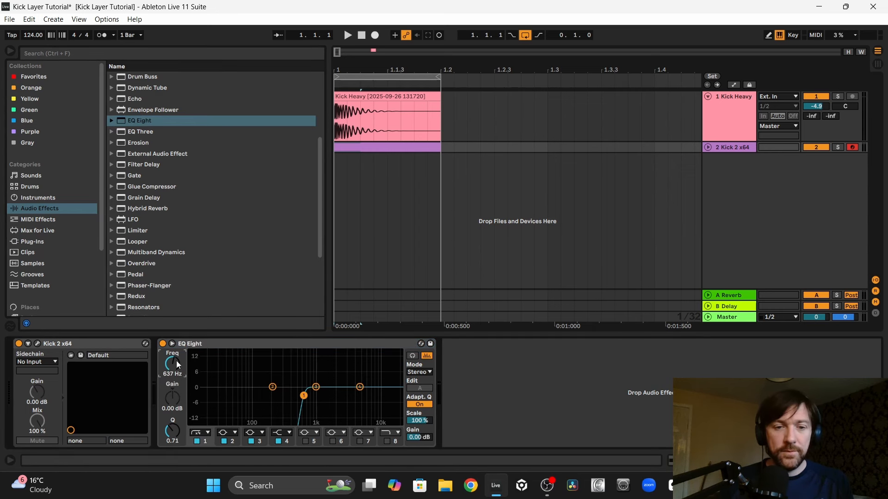
left_click_drag(360, 387, 355, 380)
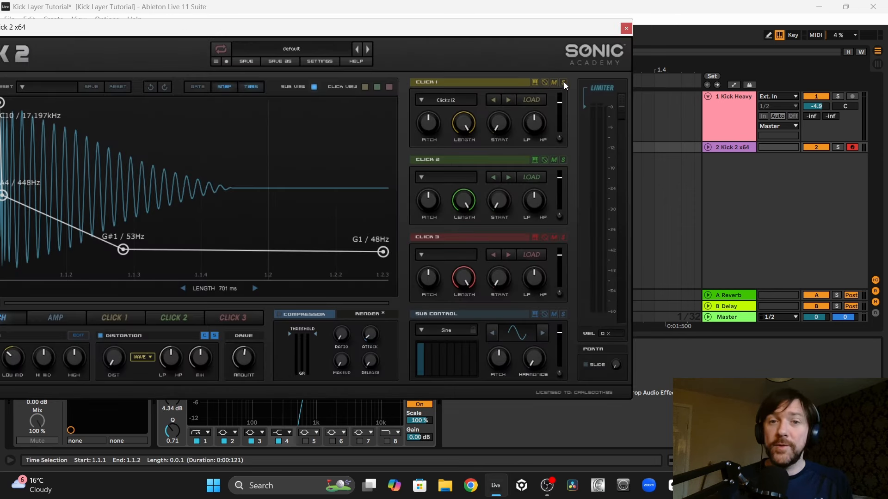
Solo Click 1 in Kick 2 and load the factory preset BD Live 01 from the Live category.
left_click(563, 83)
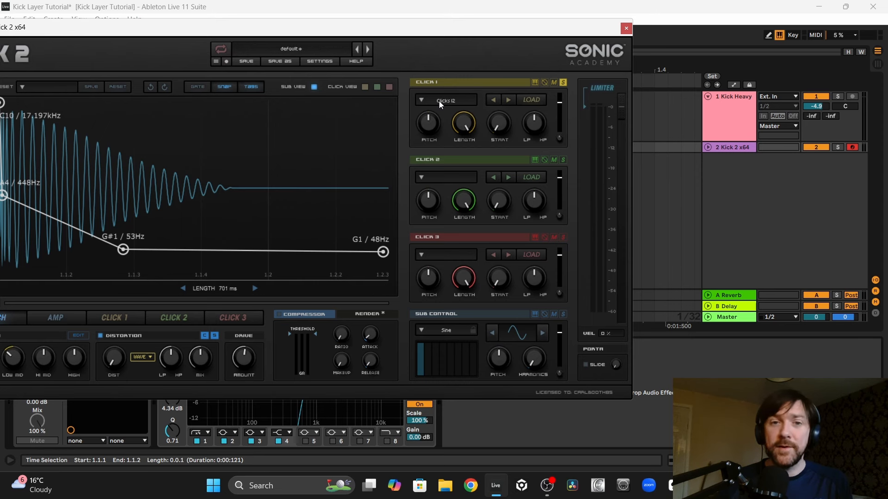
left_click(440, 101)
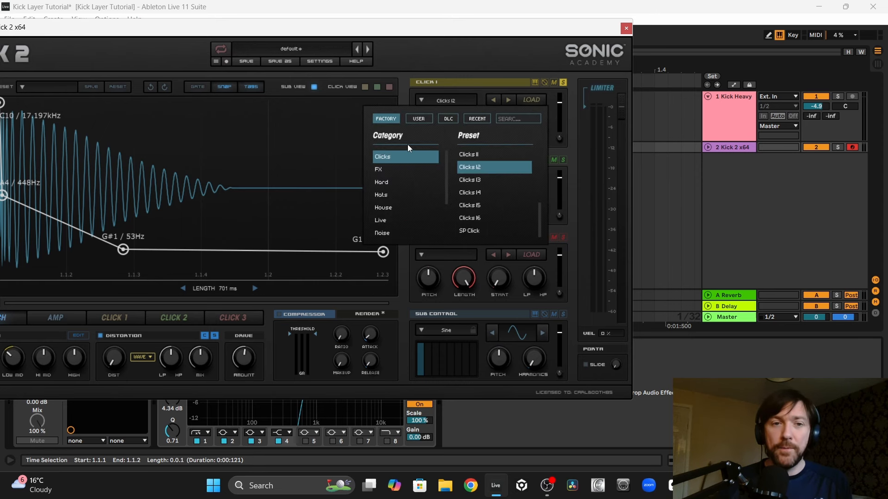
left_click(387, 226)
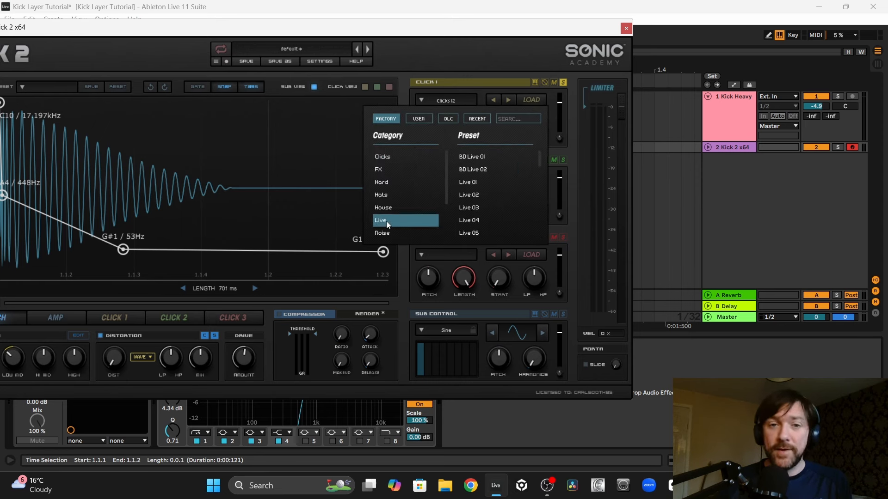
left_click(469, 159)
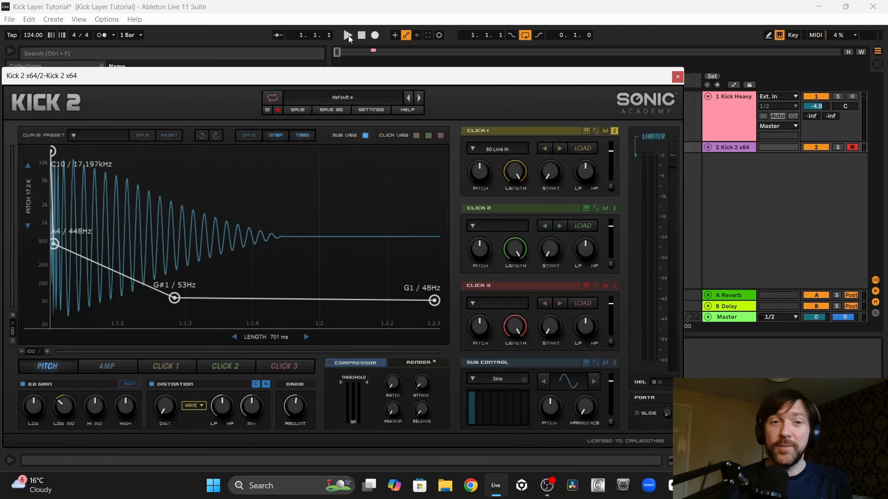
Play the layered beat and compare the click layer with the Kick Heavy track switched off and on.
left_click(347, 36)
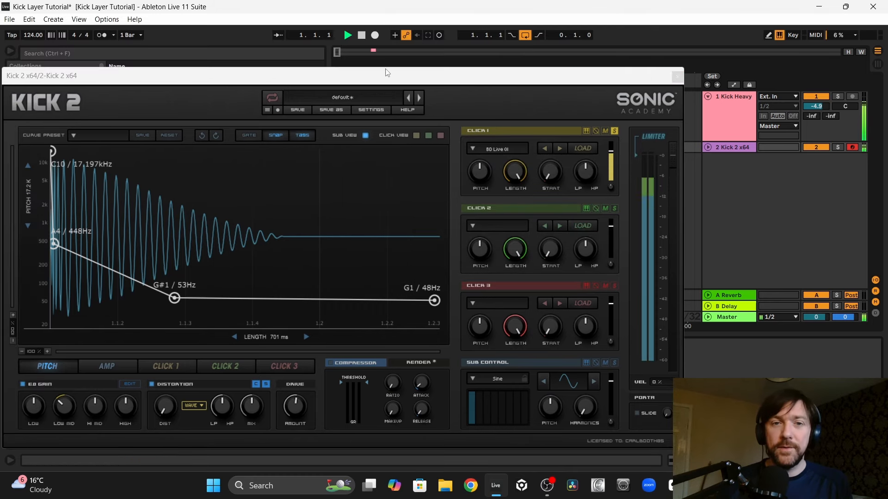
left_click_drag(387, 72, 389, 21)
left_click(815, 97)
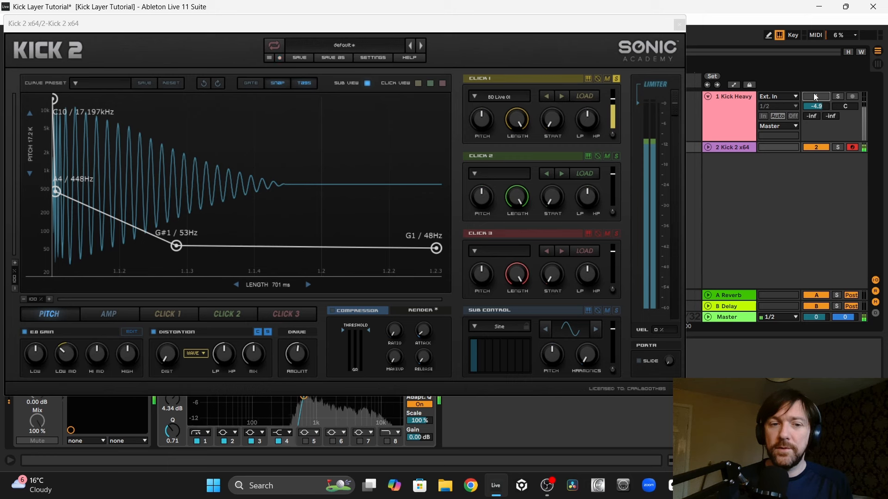
left_click(815, 96)
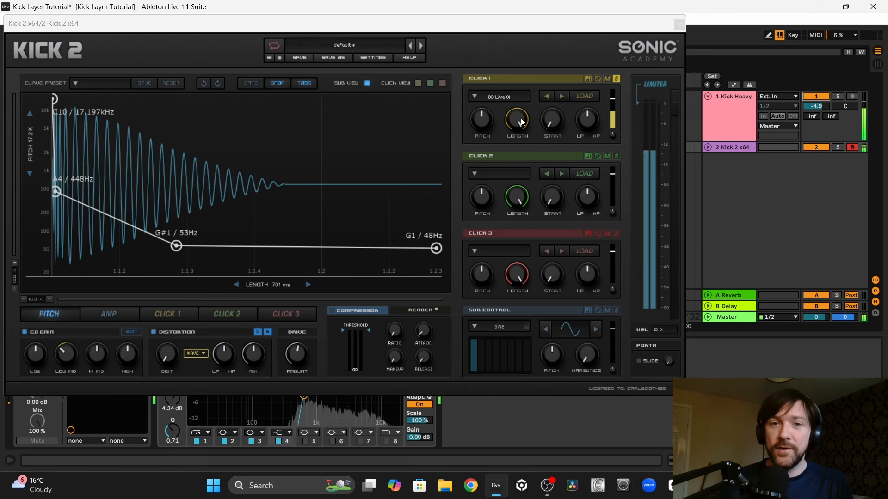
Switch Click 1 to the Live 01 preset and shorten its length while auditioning it without the Kick Heavy track.
left_click(560, 98)
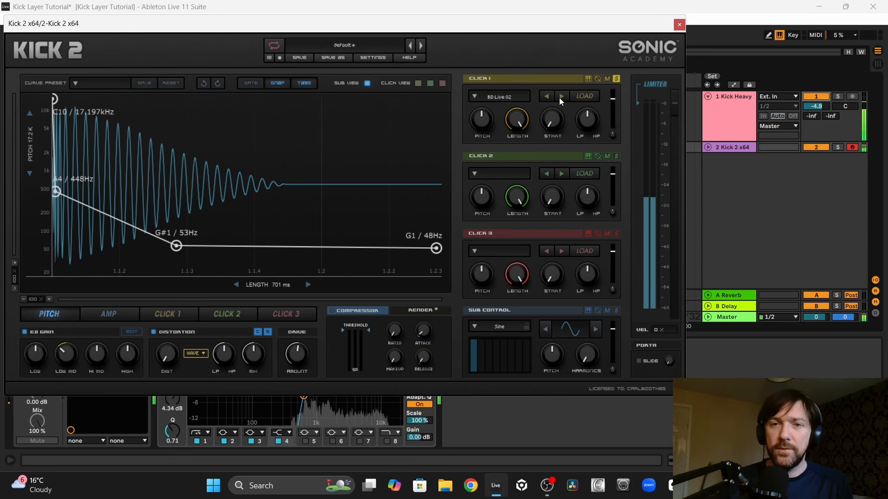
left_click(560, 97)
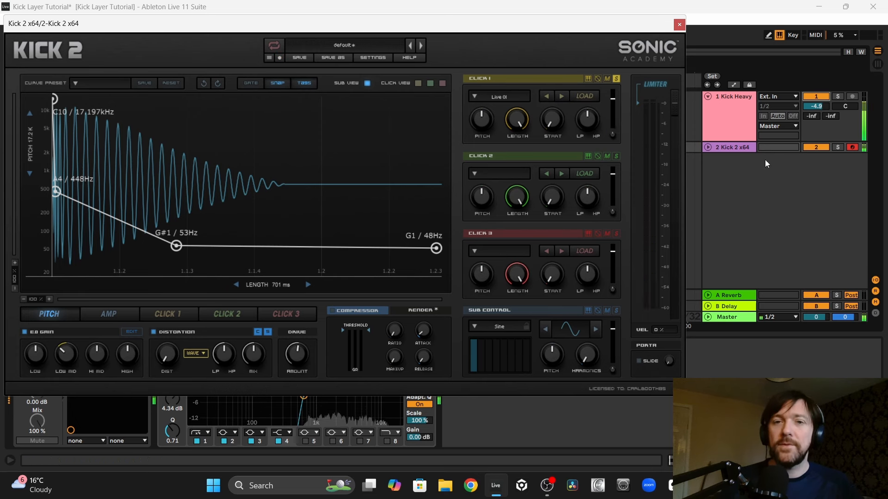
left_click(816, 99)
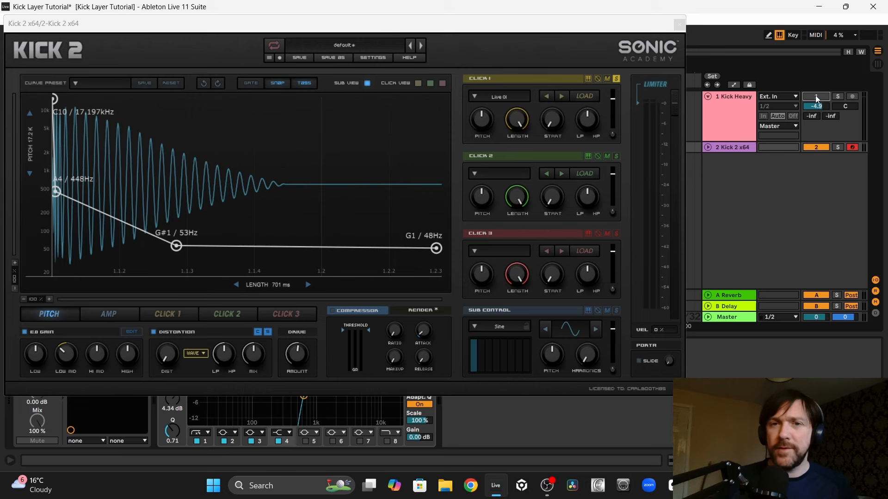
key("space")
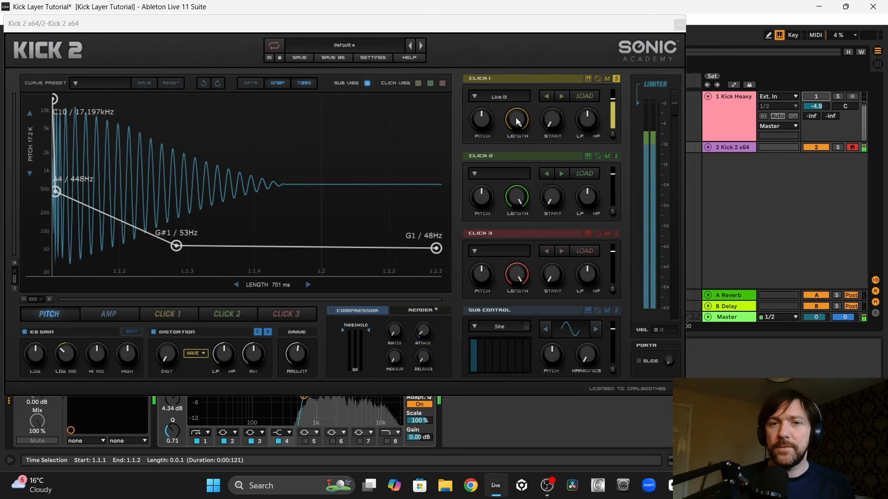
left_click_drag(517, 120, 535, 198)
left_click(815, 96)
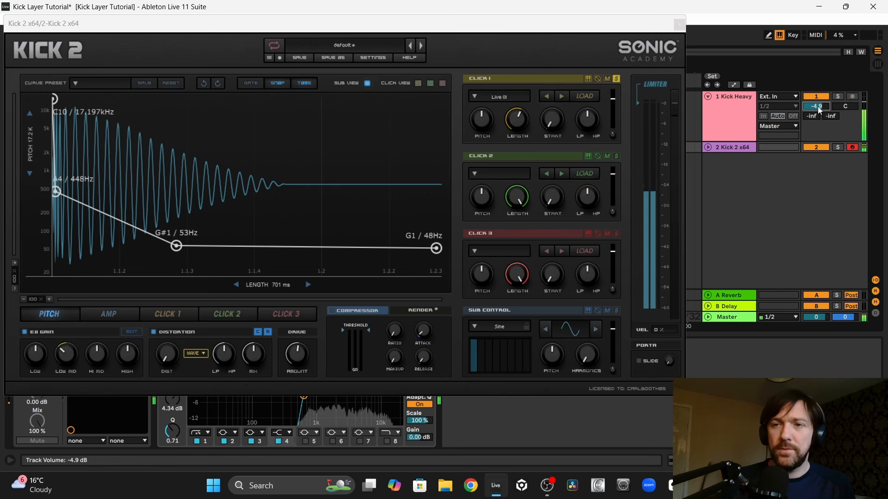
Set the Kick Heavy track volume to -5.9 dB and close the Kick 2 plug-in window.
key("Down")
key("Down")
key("Down")
key("Up")
key("Up")
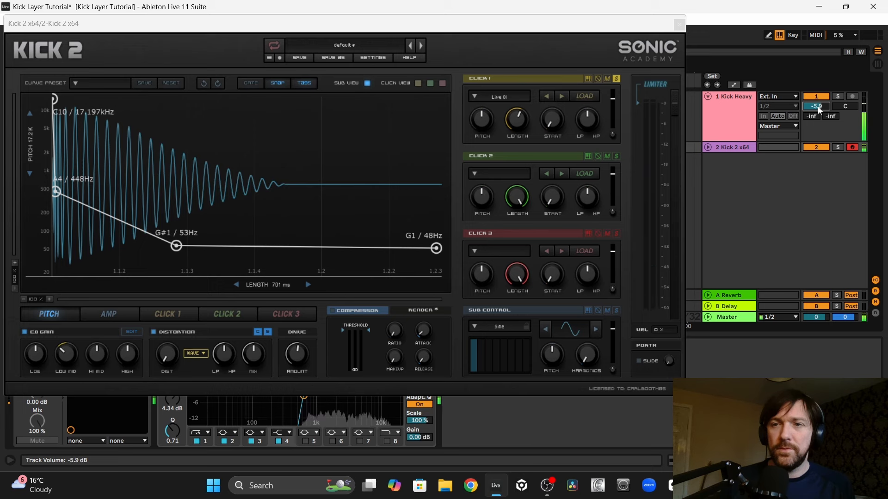
left_click(679, 24)
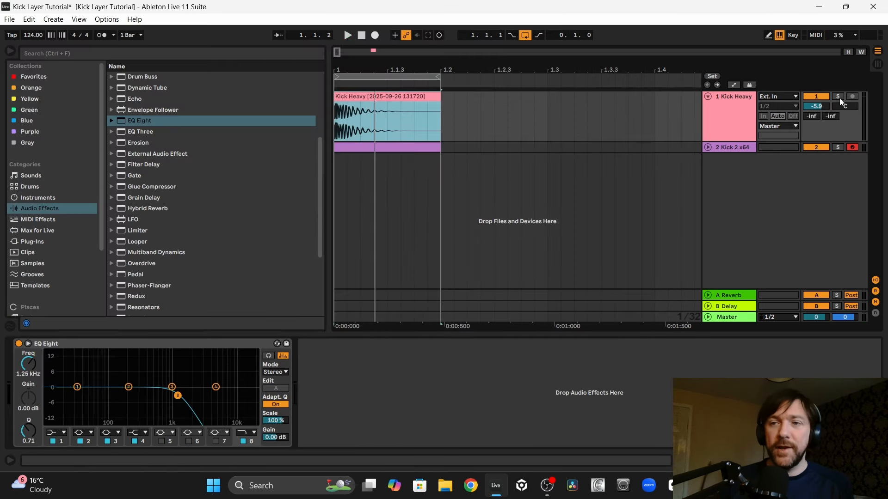
Solo both kick tracks and trim the end of the Kick Heavy clip to about five-eighths of a beat while listening.
left_click(838, 97)
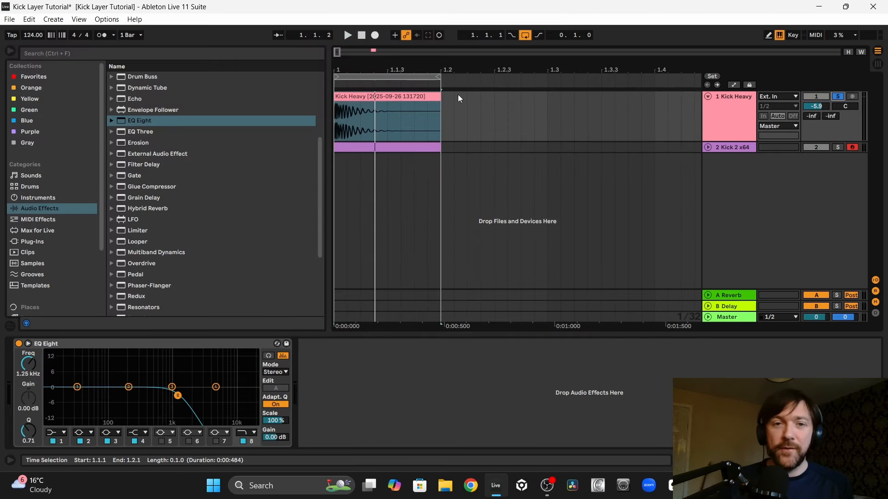
left_click_drag(439, 97, 387, 97)
key("space")
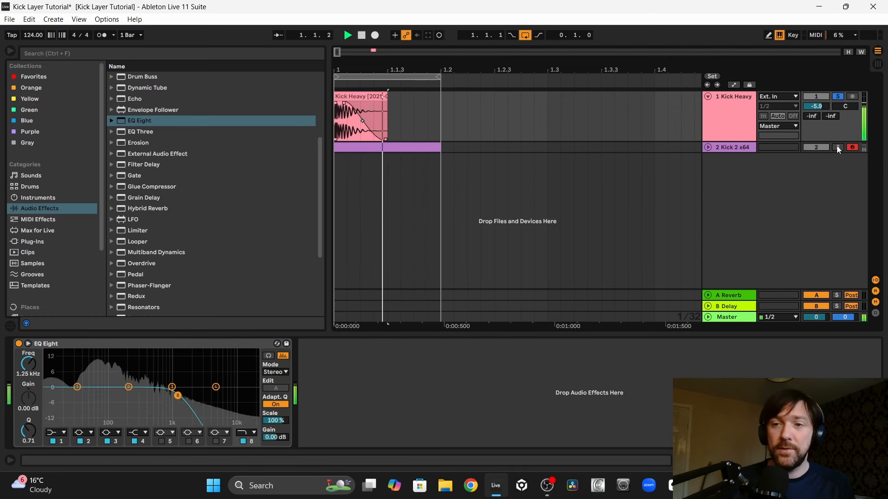
left_click(708, 147)
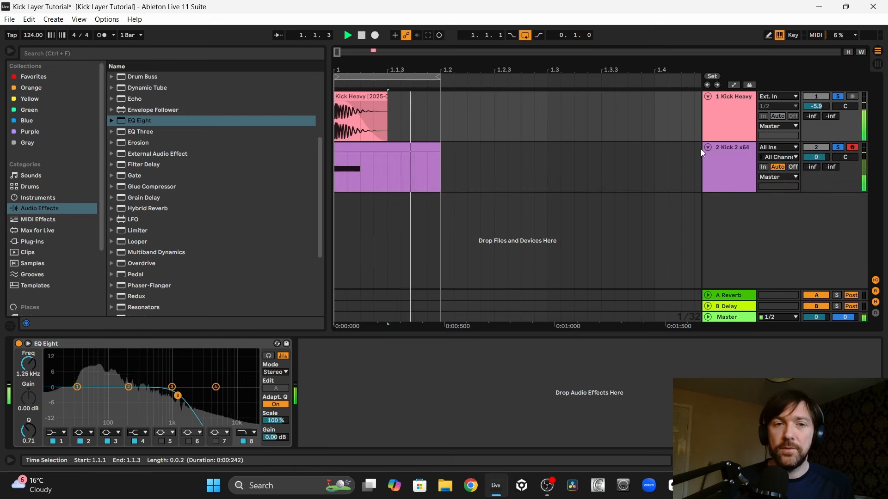
left_click_drag(387, 116, 400, 116)
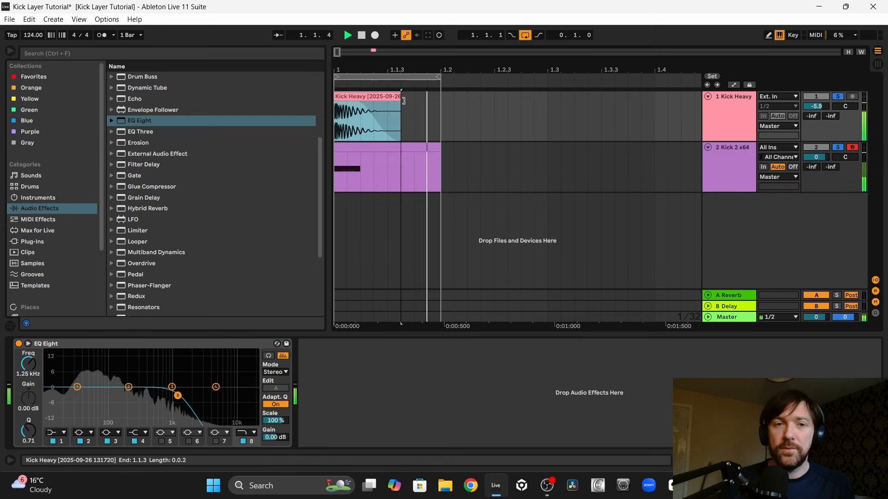
Freeze and flatten the Kick 2 x64 track, and trim its clip to the Kick Heavy clip's length with a full-length fade-out.
key("space")
right_click(725, 165)
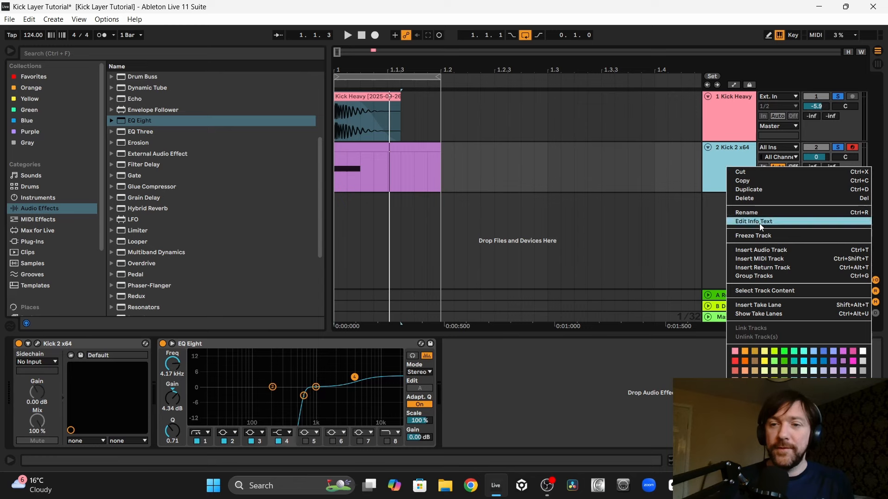
left_click(758, 237)
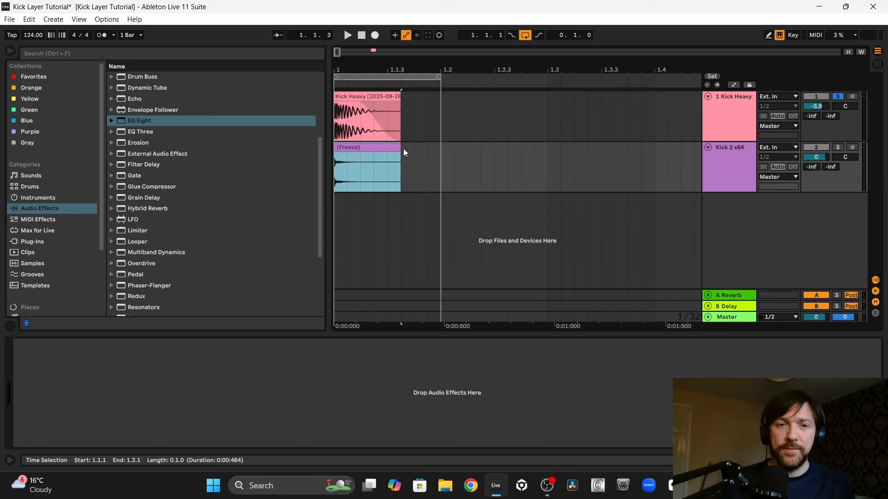
left_click_drag(396, 153, 326, 153)
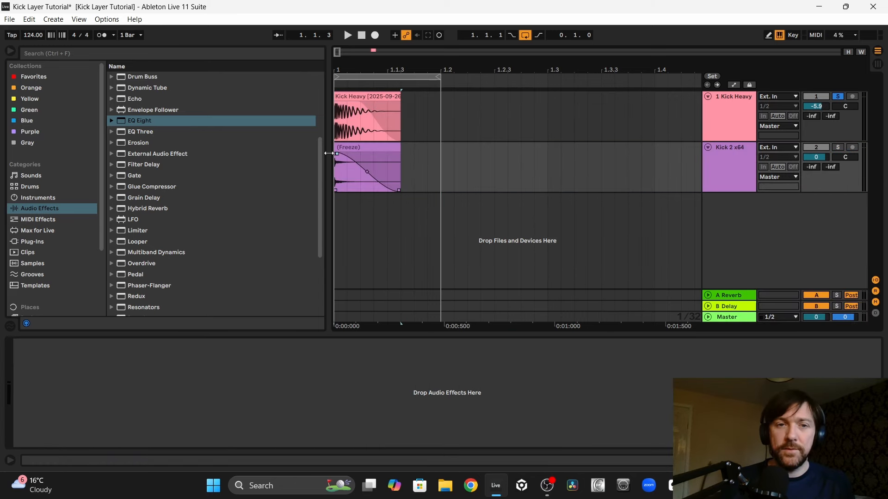
Set the Kick 2 track volume to -6.0 dB during playback and compare the kick with that track's solo off and on.
key("space")
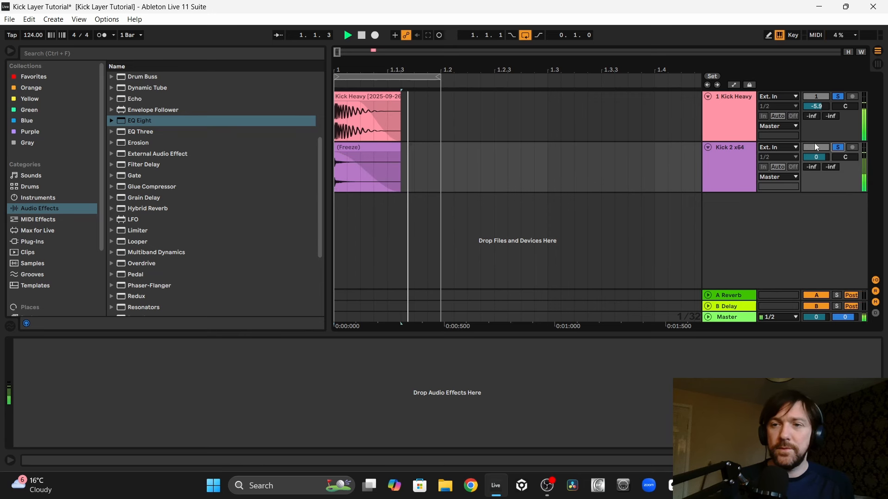
left_click(838, 147, "ctrl")
mouse_move(814, 160)
left_mouse_down()
mouse_move(815, 169)
mouse_move(814, 157)
left_mouse_up()
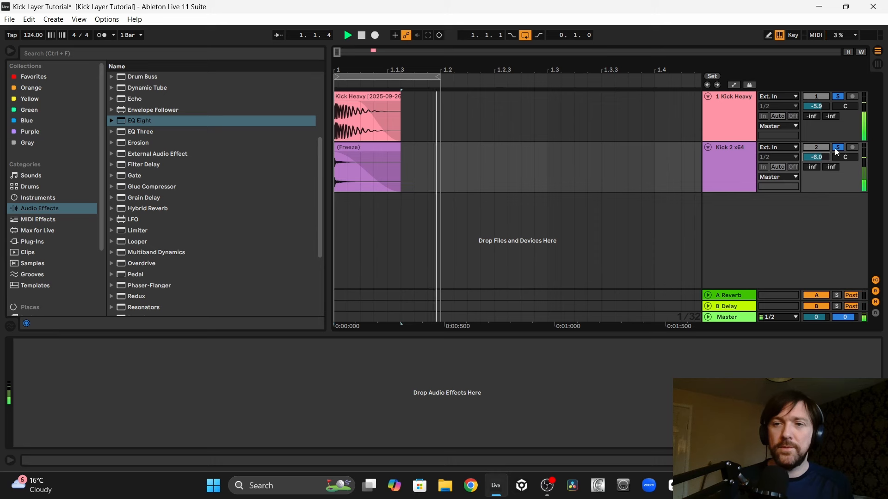
left_click(836, 149)
left_click(837, 148, "ctrl")
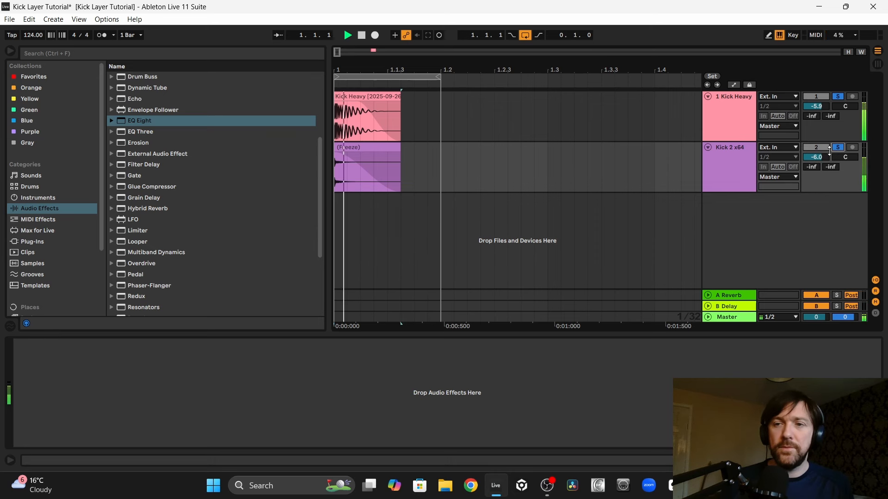
left_click(815, 158)
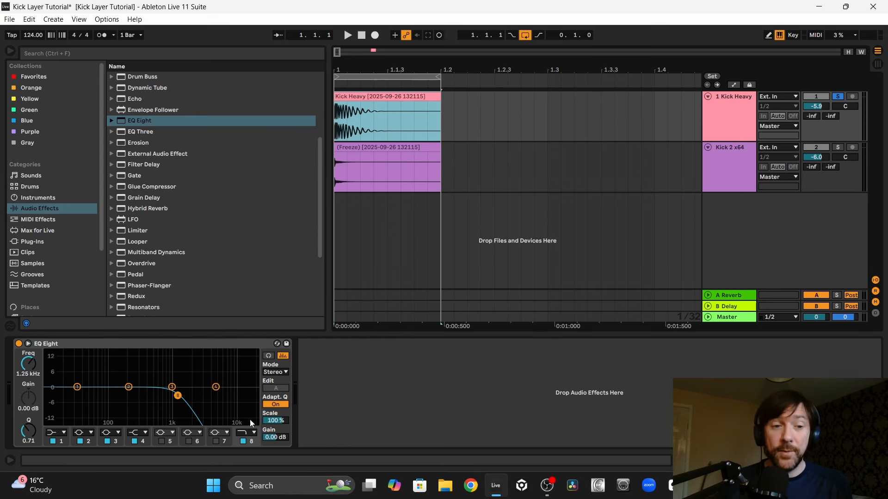
Play the Kick Heavy track on its own and compare its sound with EQ Eight bypassed and active.
left_click(391, 147)
left_click(362, 97)
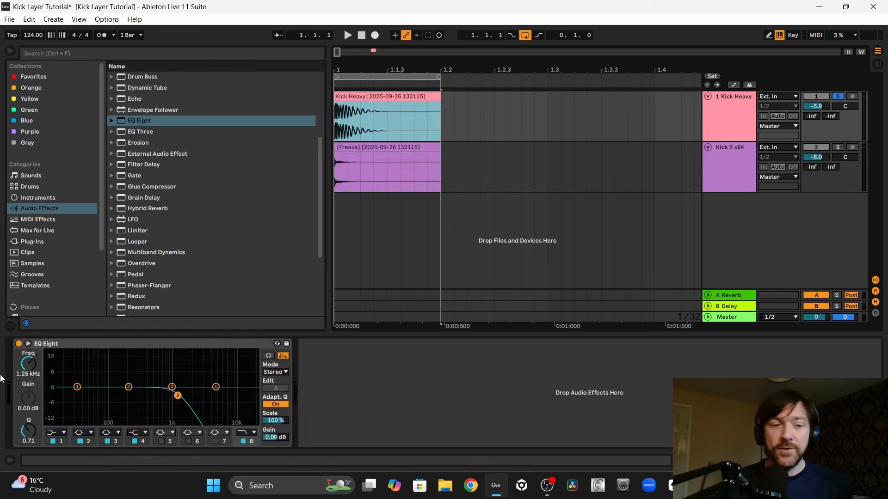
key("space")
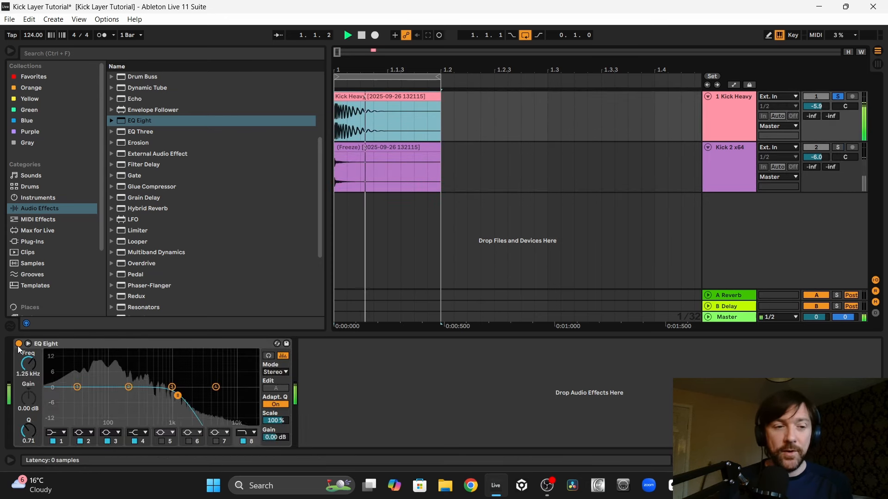
left_click(19, 343)
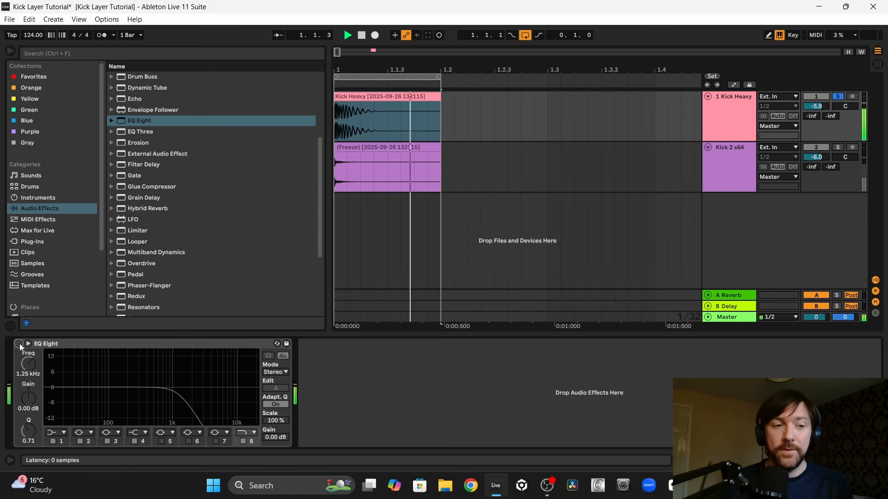
left_click(19, 344)
left_click(19, 344)
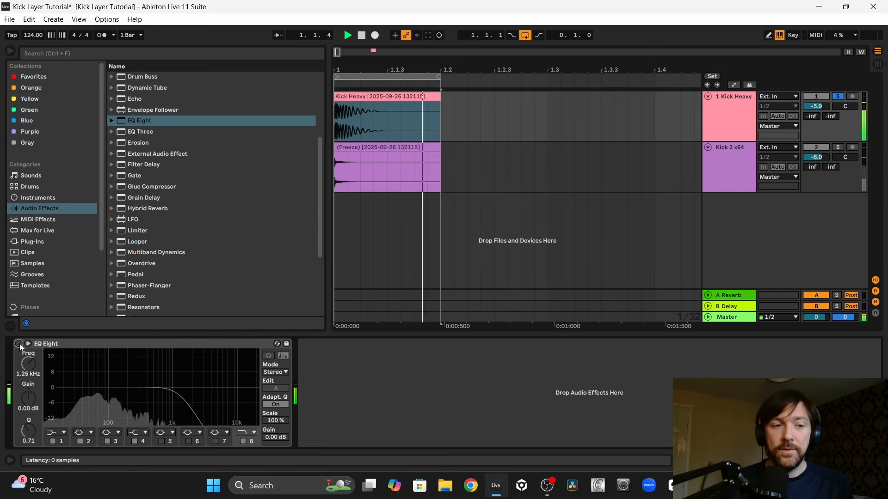
left_click(19, 344)
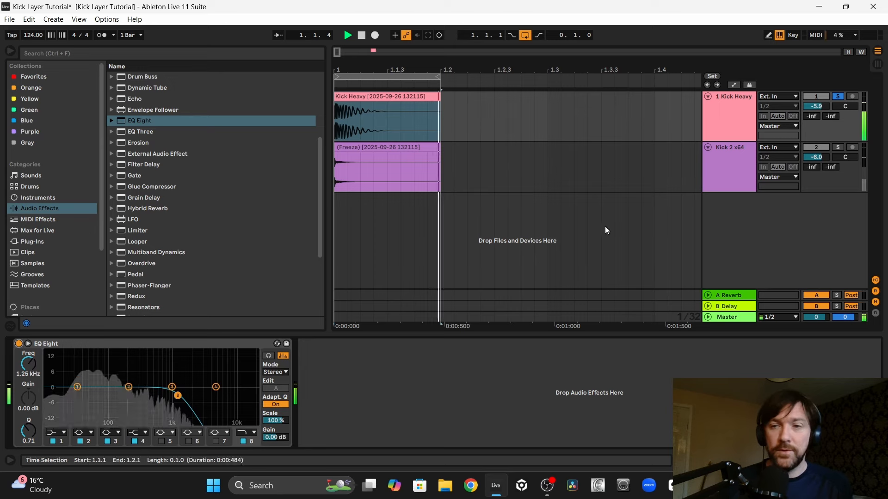
Play both kicks together, balance Kick Heavy at -10.0 dB and Kick 2 at -12.0 dB, and group the two tracks.
left_click(838, 147, "ctrl")
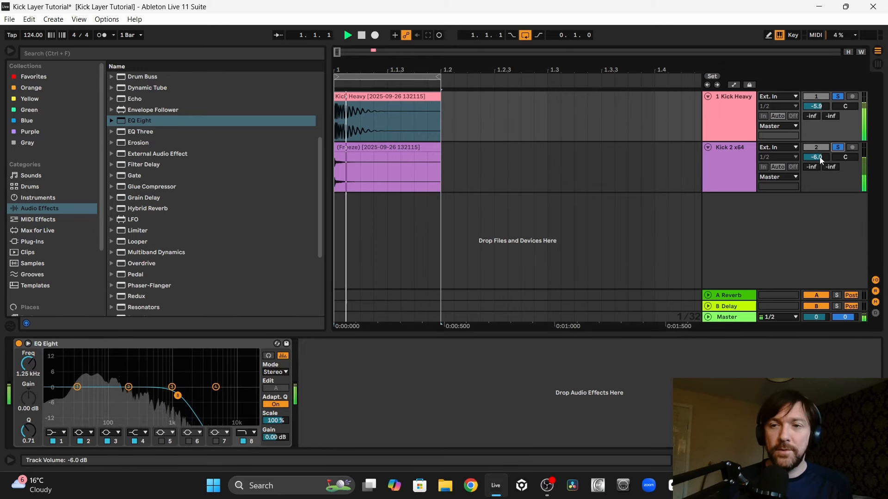
left_click_drag(818, 158, 818, 158)
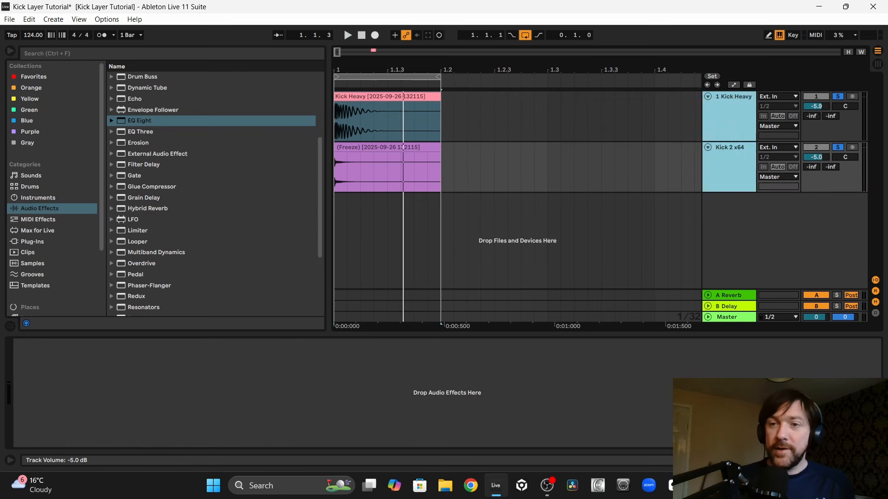
left_click(810, 159)
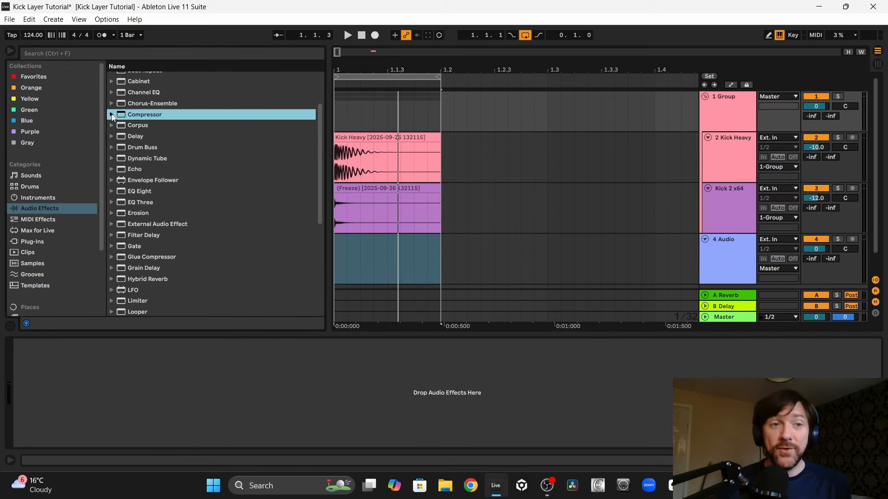
Add the Compressor's Mix Gel preset to the kick group and compare the sound with it bypassed and active.
left_click(112, 115)
scroll(173, 137, "down", 2)
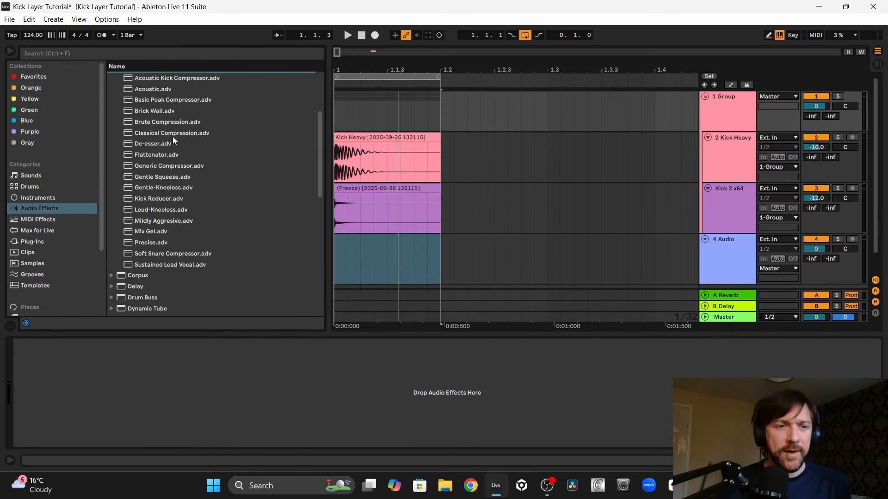
left_click_drag(154, 244, 148, 403)
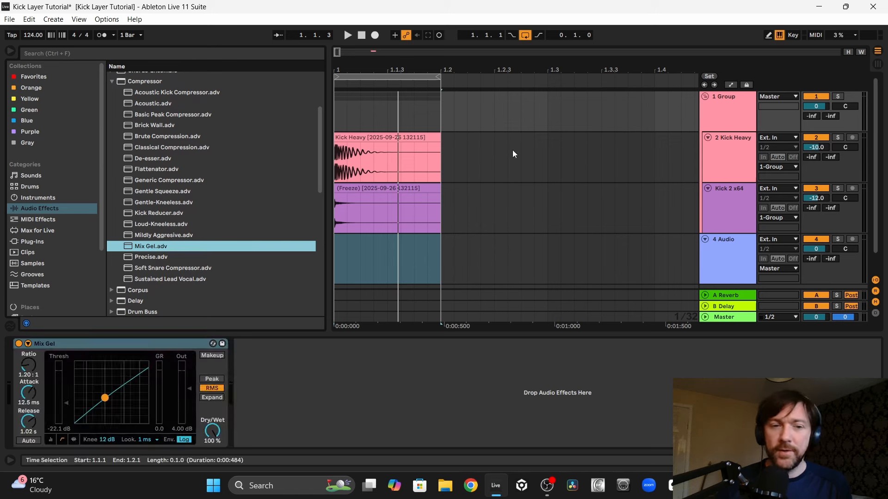
key("space")
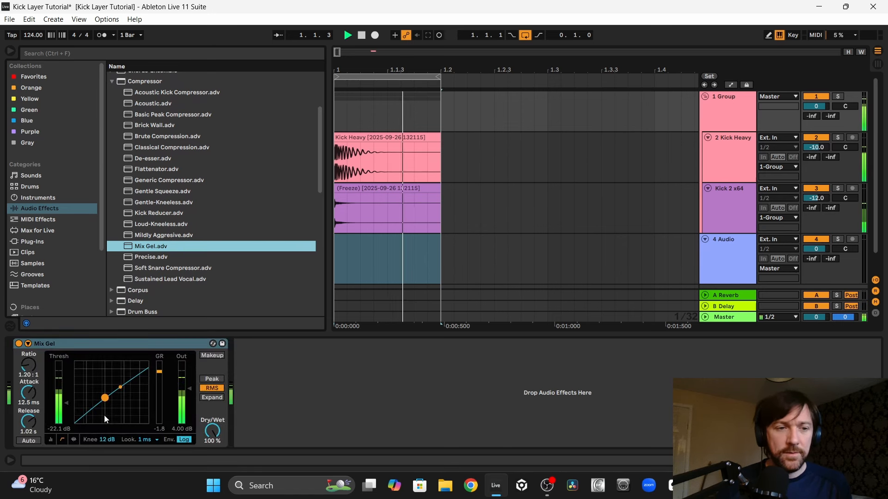
left_click(19, 345)
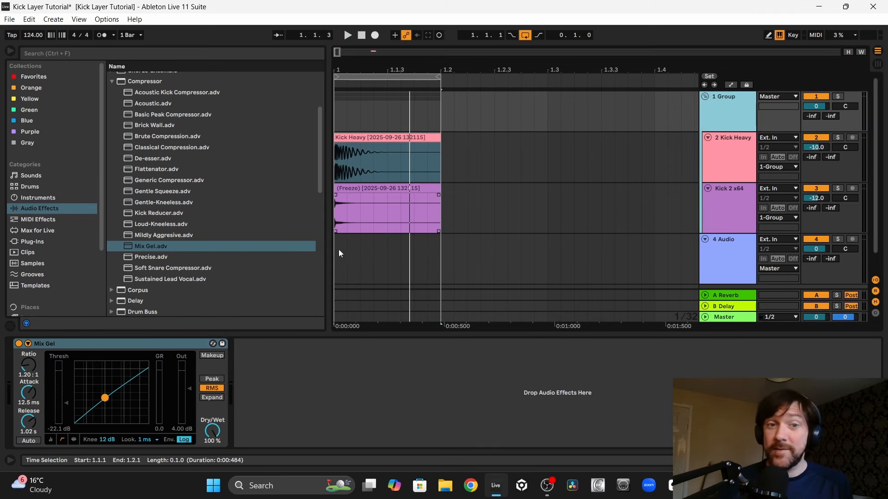
Record the grouped kicks from 1.1.1 onto the empty audio track with its input set to Resampling.
left_click(338, 255)
left_click(779, 239)
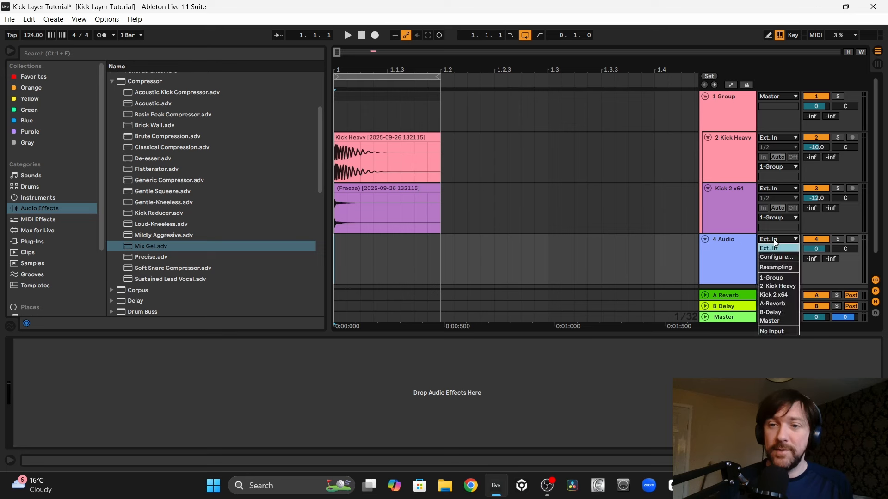
left_click(778, 263)
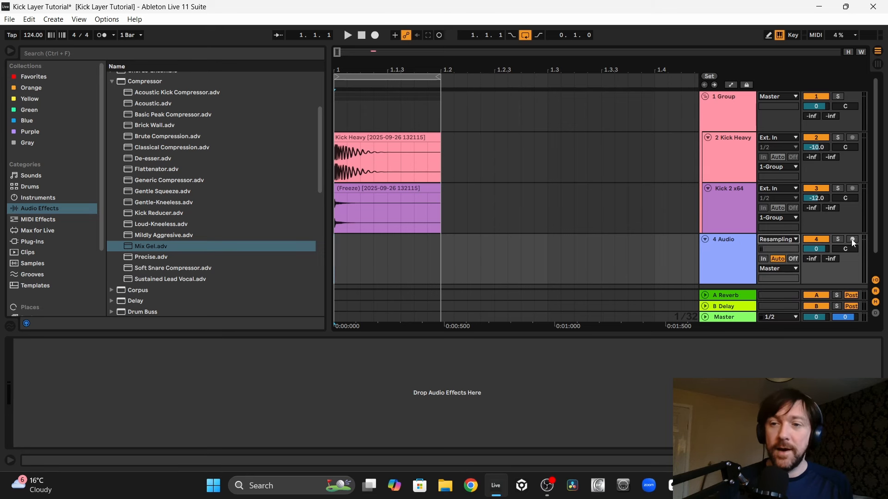
left_click(346, 36)
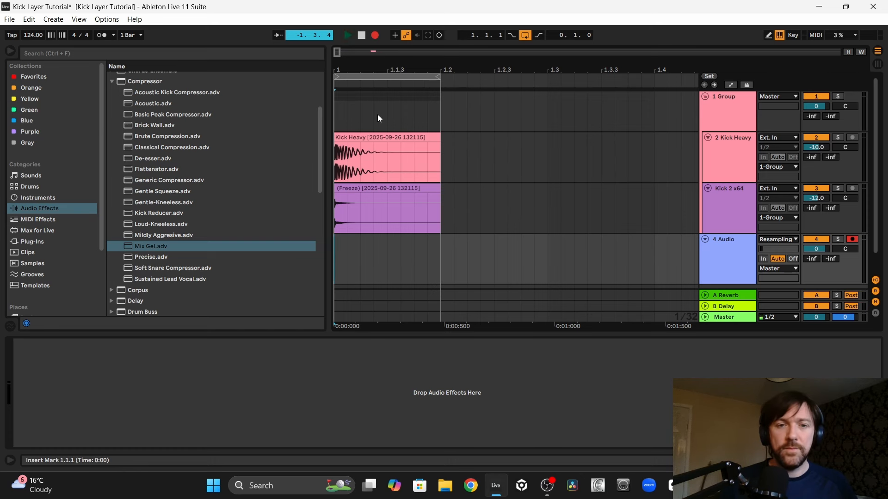
key("space")
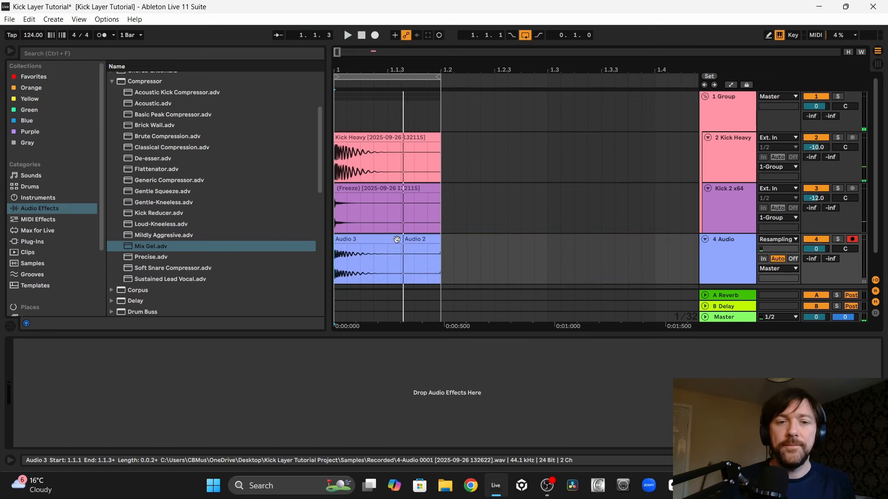
Consolidate the resampled clips into a single one-beat clip and delete the original kick group.
left_click_drag(311, 250, 725, 115)
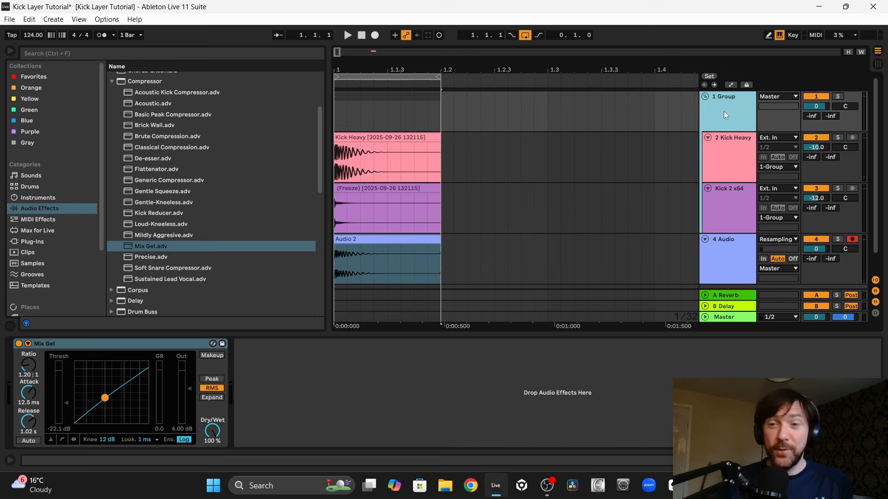
key("Delete")
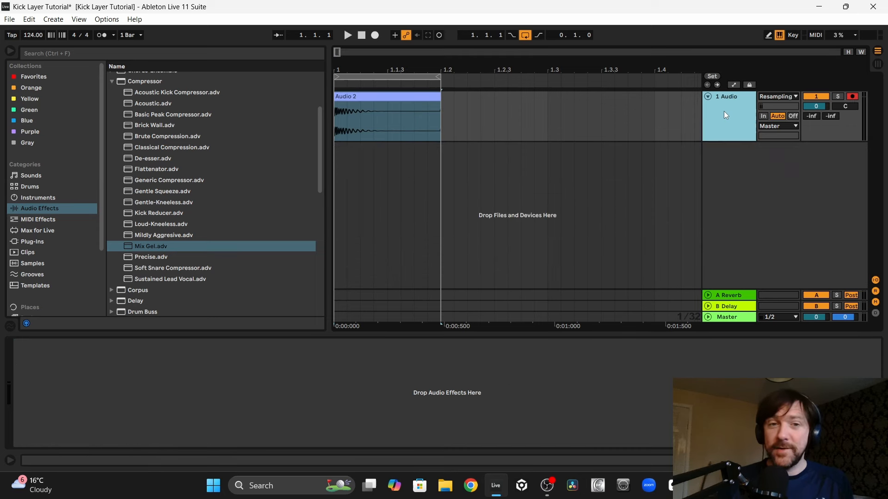
double_click(385, 95)
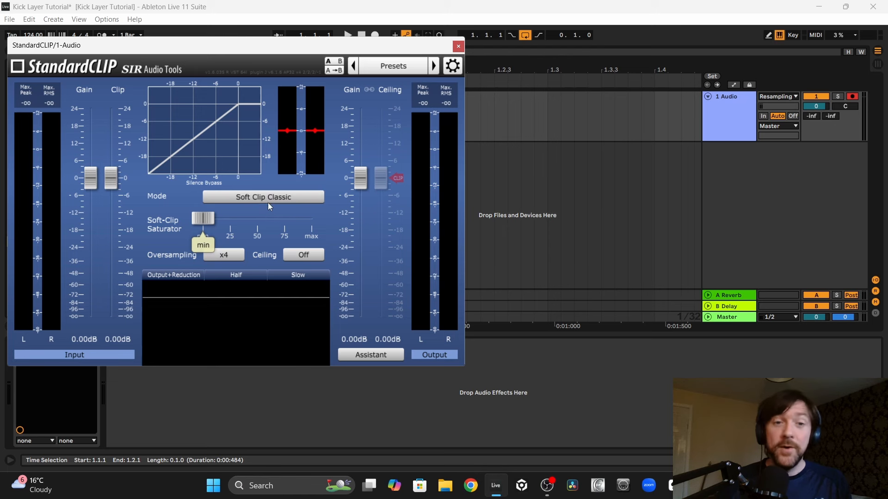
Set StandardCLIP to Soft Clip Pro with clip level -8.20 dB and soft-clip saturator 25 while listening to the kick.
left_click(268, 202)
left_click(251, 221)
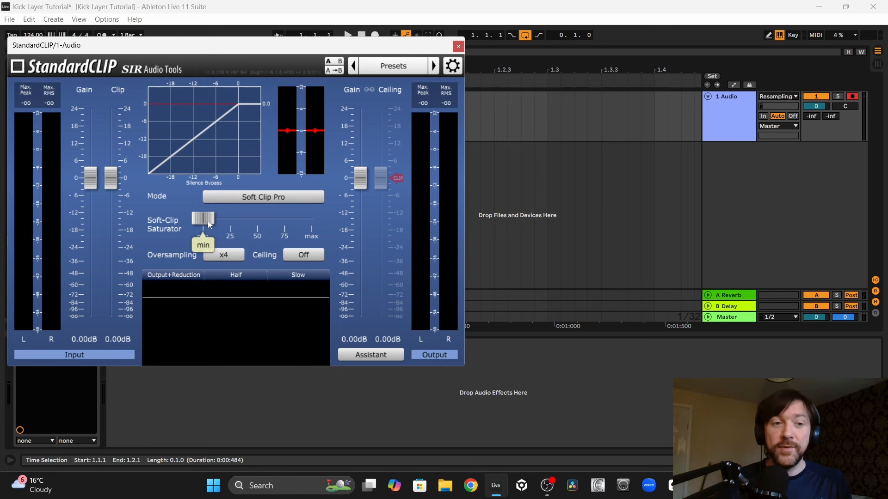
key("space")
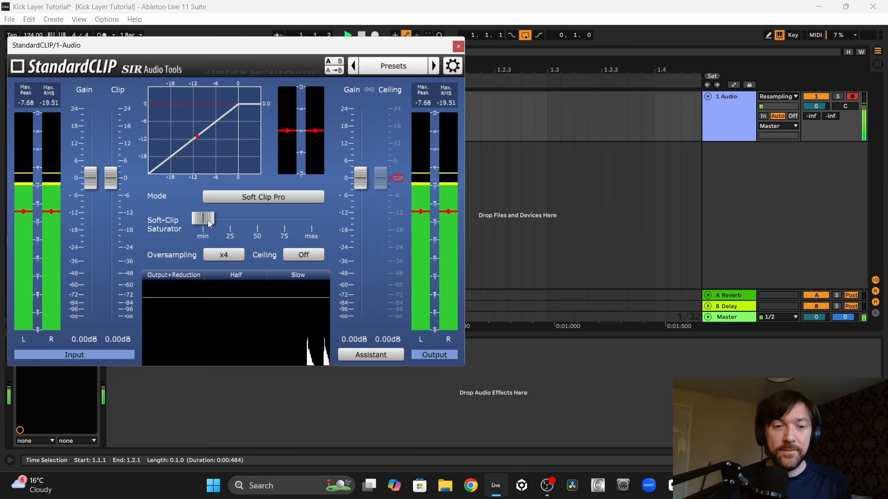
left_click_drag(110, 182, 111, 209)
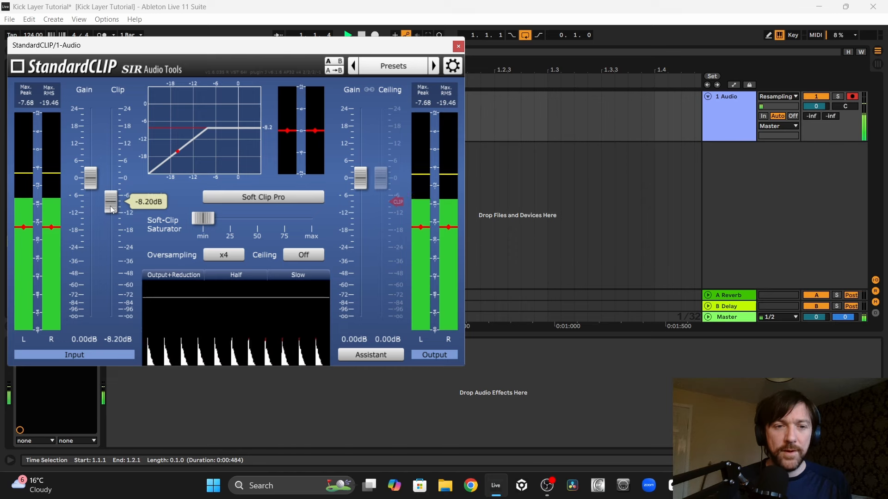
mouse_move(209, 224)
left_click_drag(208, 221, 234, 221)
key("space")
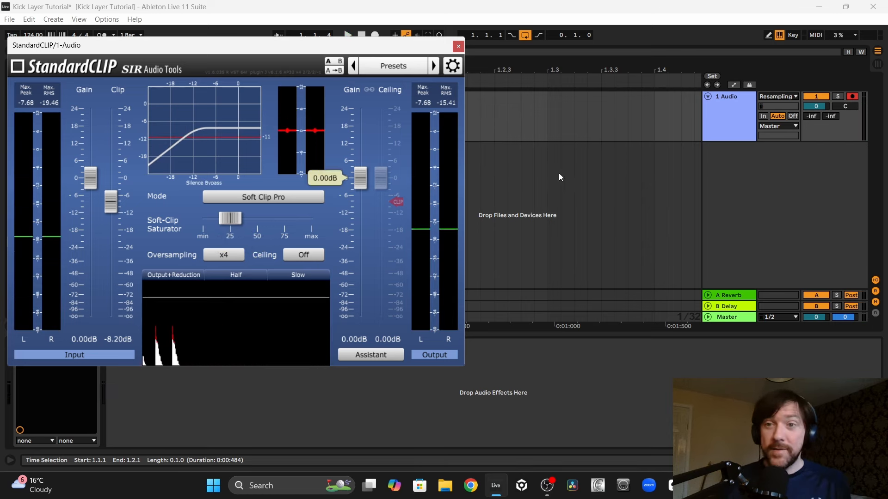
Freeze and flatten the resampled kick track to print the StandardCLIP processing into the audio.
right_click(716, 125)
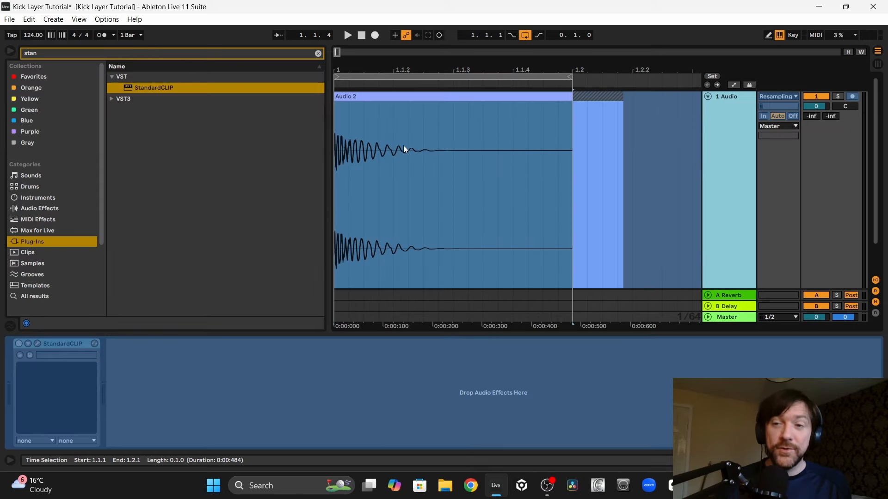
right_click(711, 141)
left_click(732, 200)
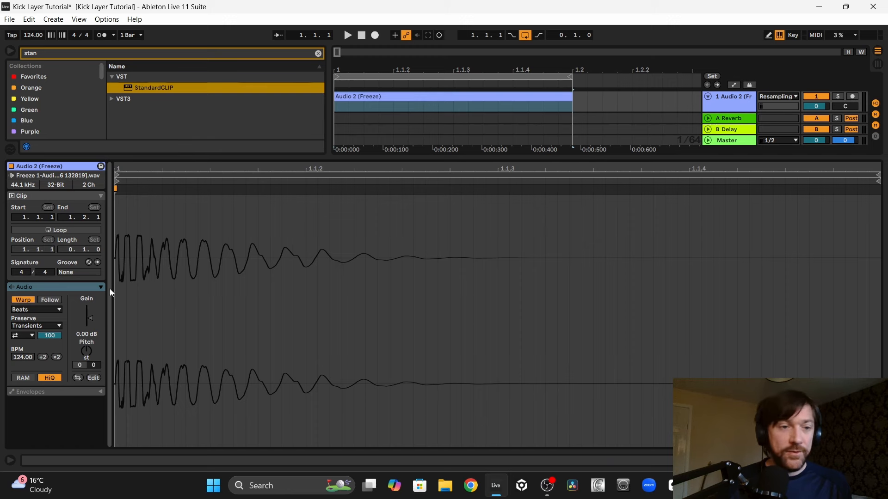
Raise the flattened clip's gain, shorten it to just over half a beat with a long fade-out, and audition it.
left_click_drag(86, 318, 87, 315)
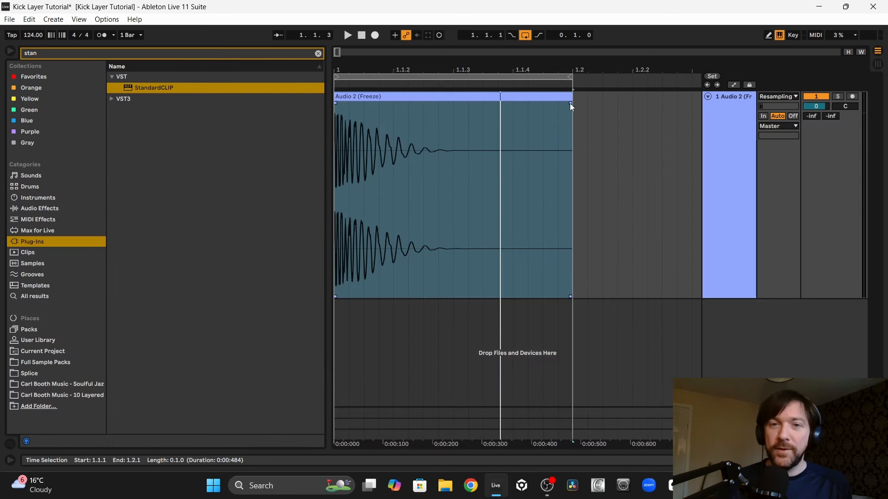
left_click_drag(570, 104, 383, 103)
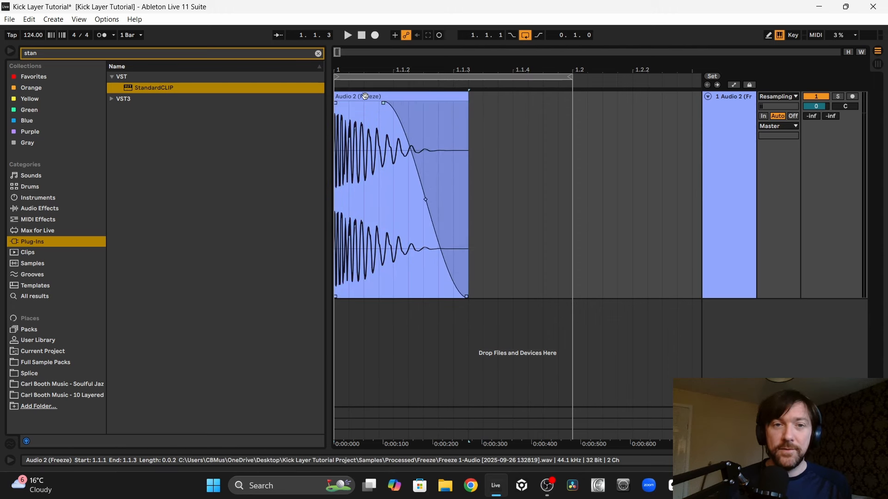
key("space")
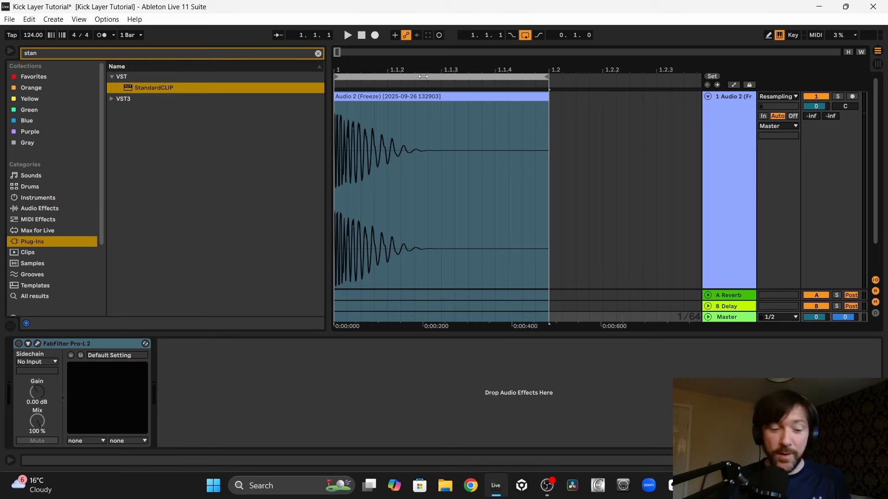
Repeat the processed kick on every beat across four bars as one consolidated clip and audition the loop.
key("ctrl+shift+r")
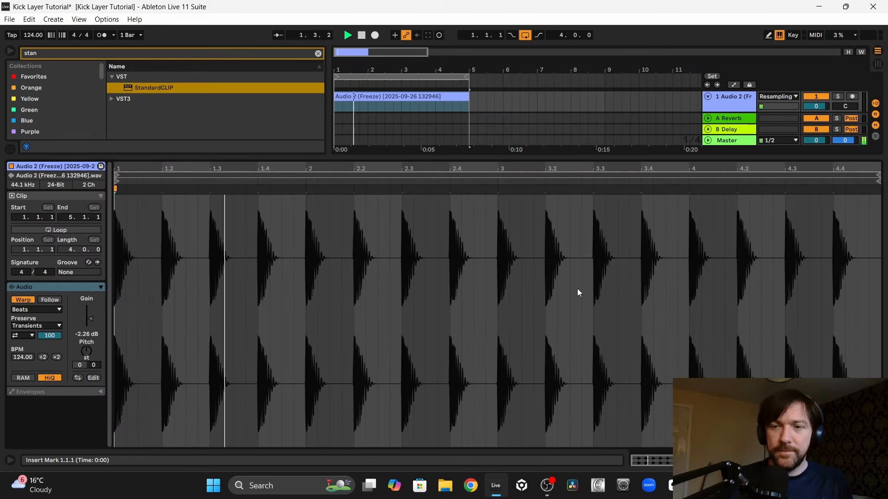
left_click(877, 461)
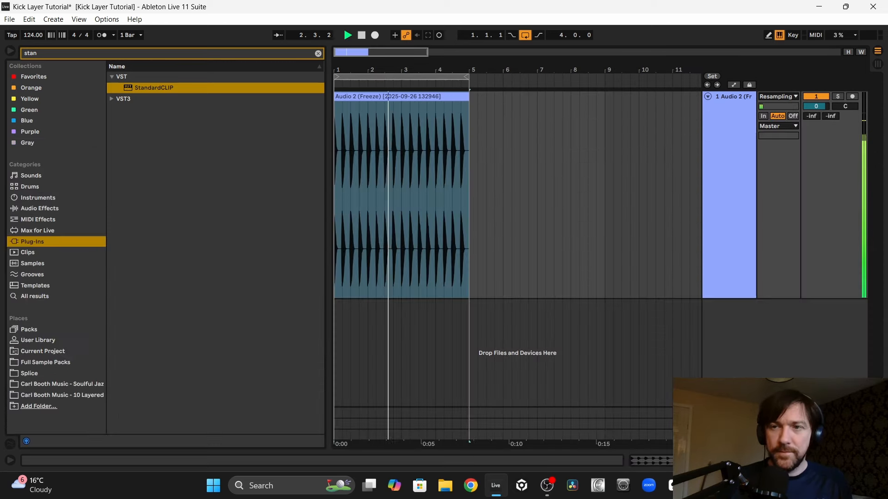
Add the Utility effect's Mono preset to the kick track to make the kick mono.
left_click(40, 209)
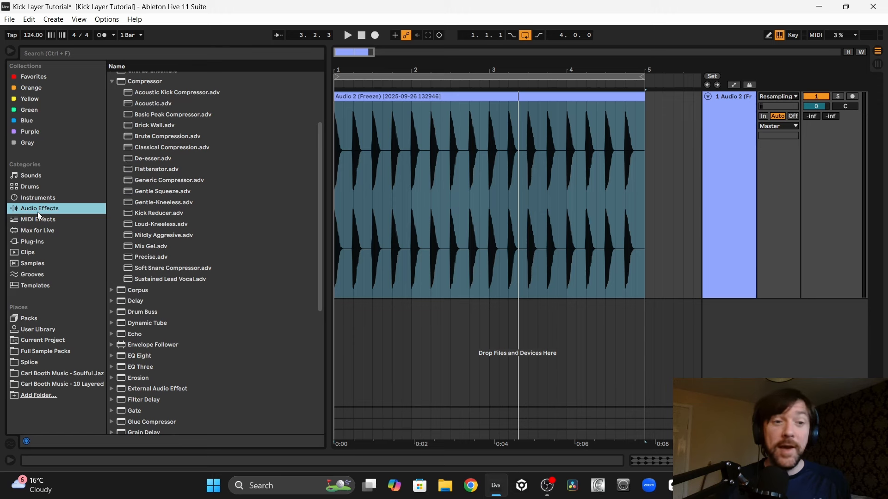
scroll(194, 300, "down", 7)
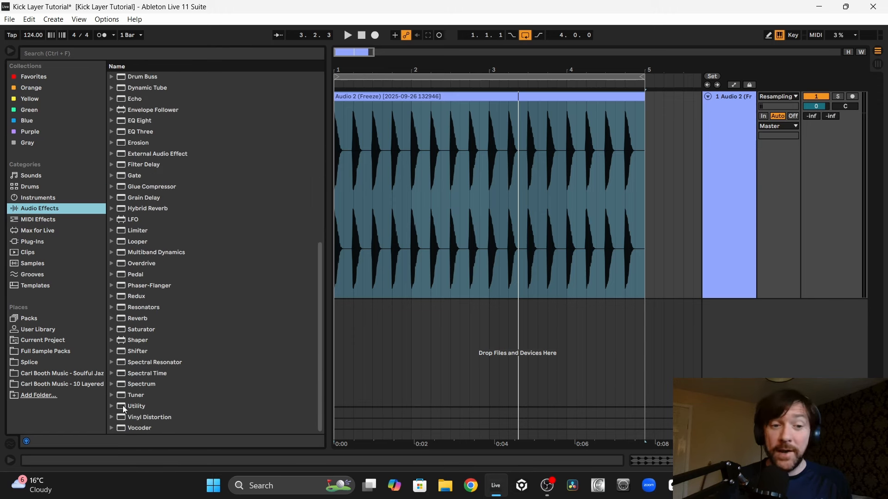
left_click(108, 407)
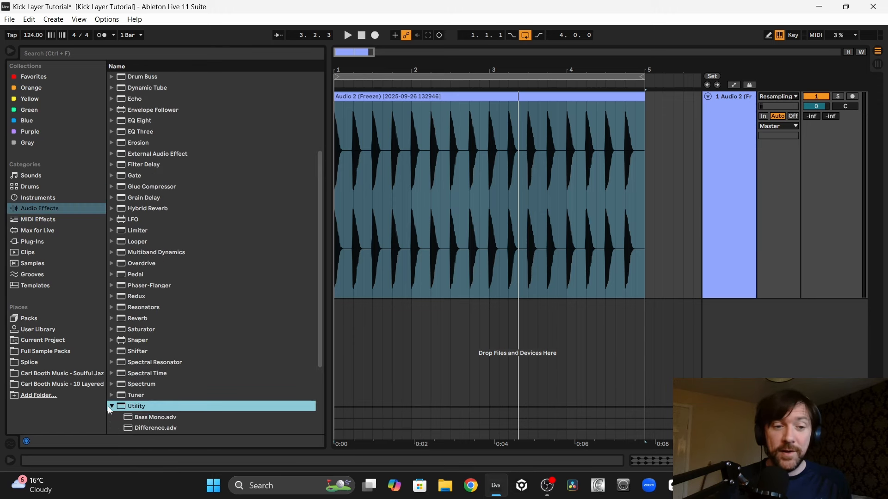
left_click_drag(139, 399, 261, 321)
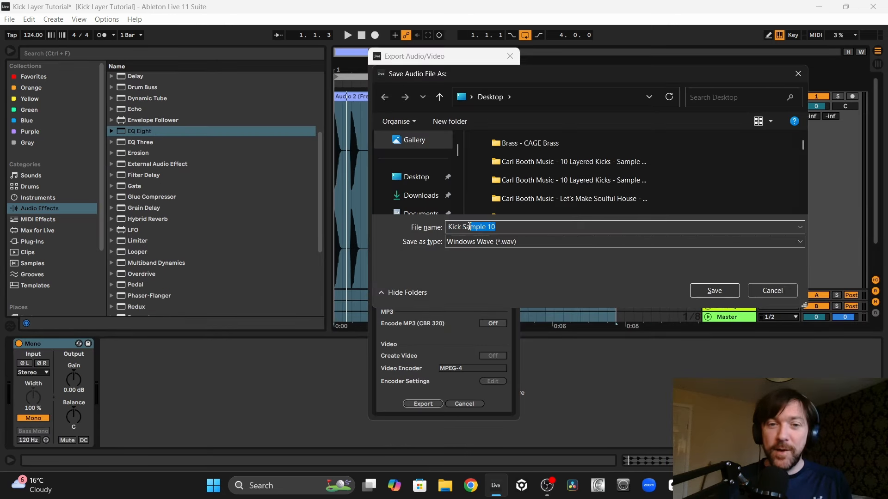
Export the kick to the Desktop as a WAV file named Kick Sample 10.
left_click(705, 289)
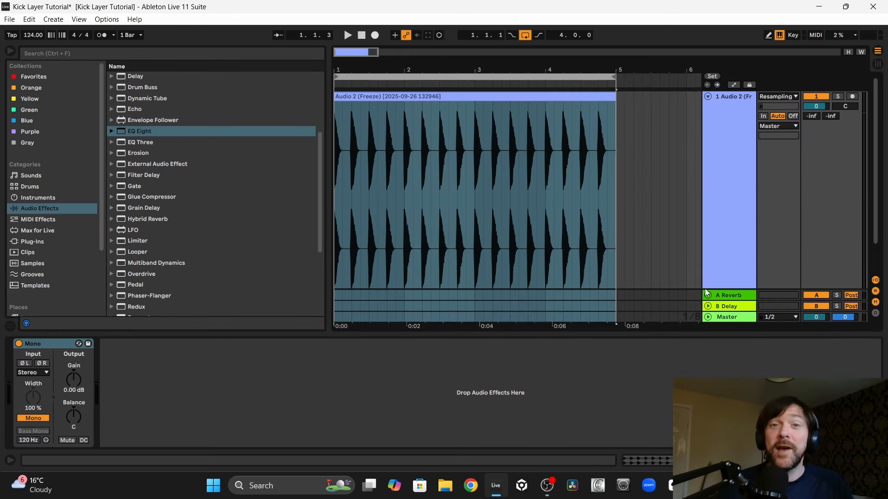